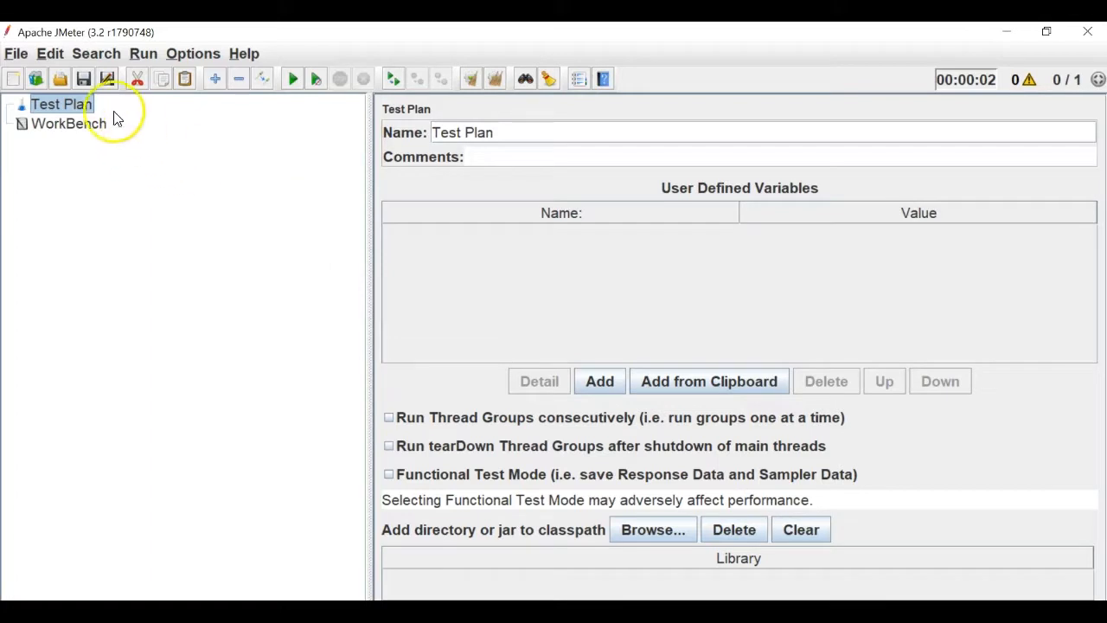
mouse_move(135, 116)
mouse_move(350, 113)
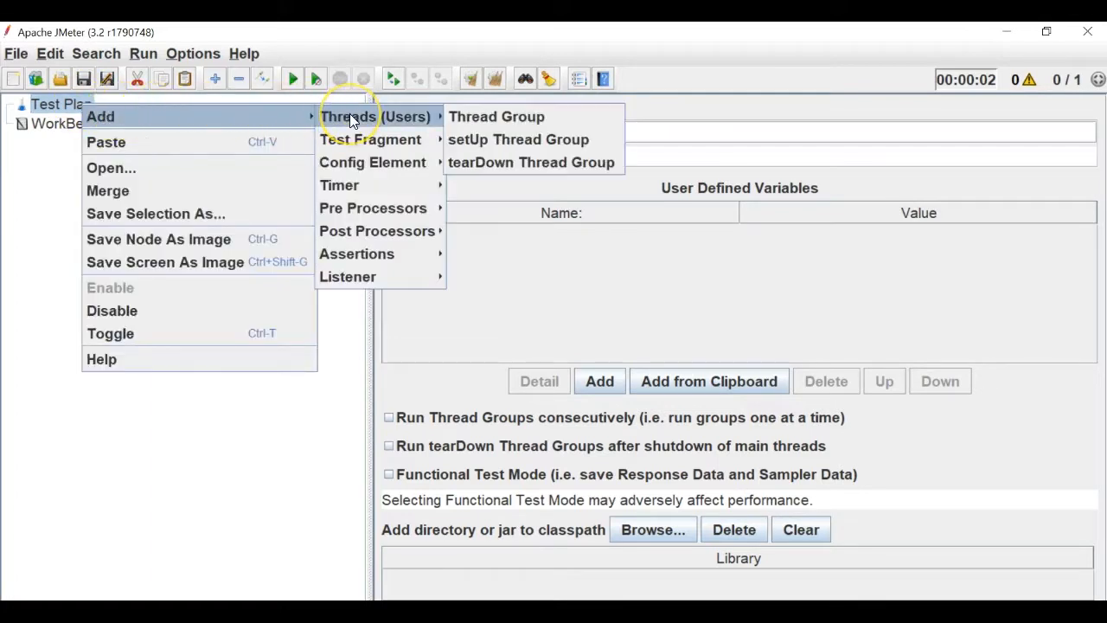
click(21, 216)
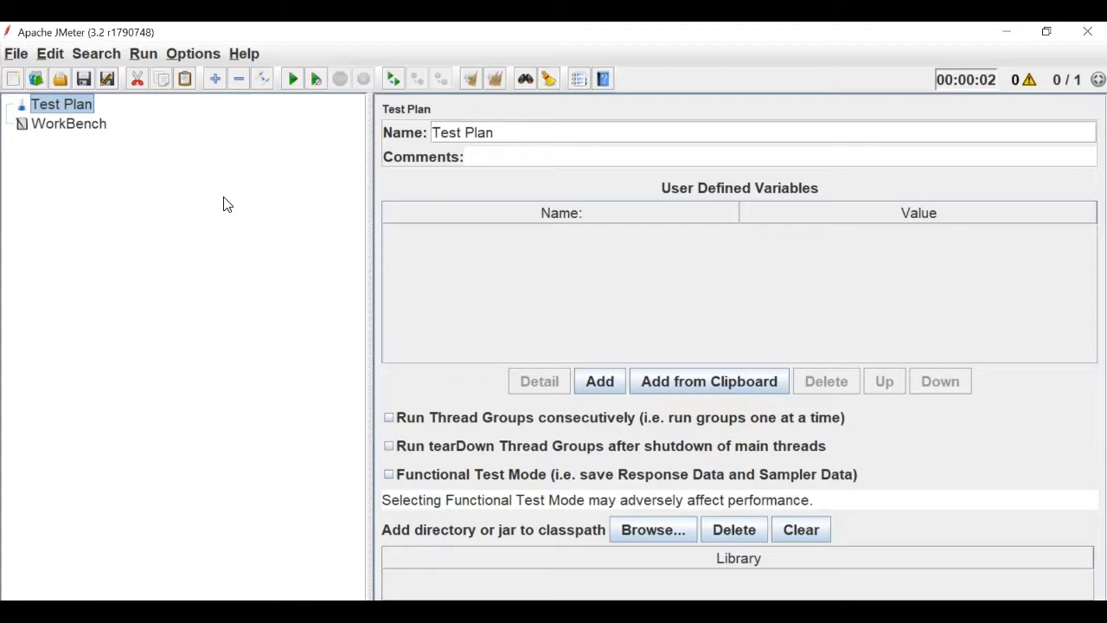
Rename the test plan as SmokeTest.
drag(495, 132, 427, 128)
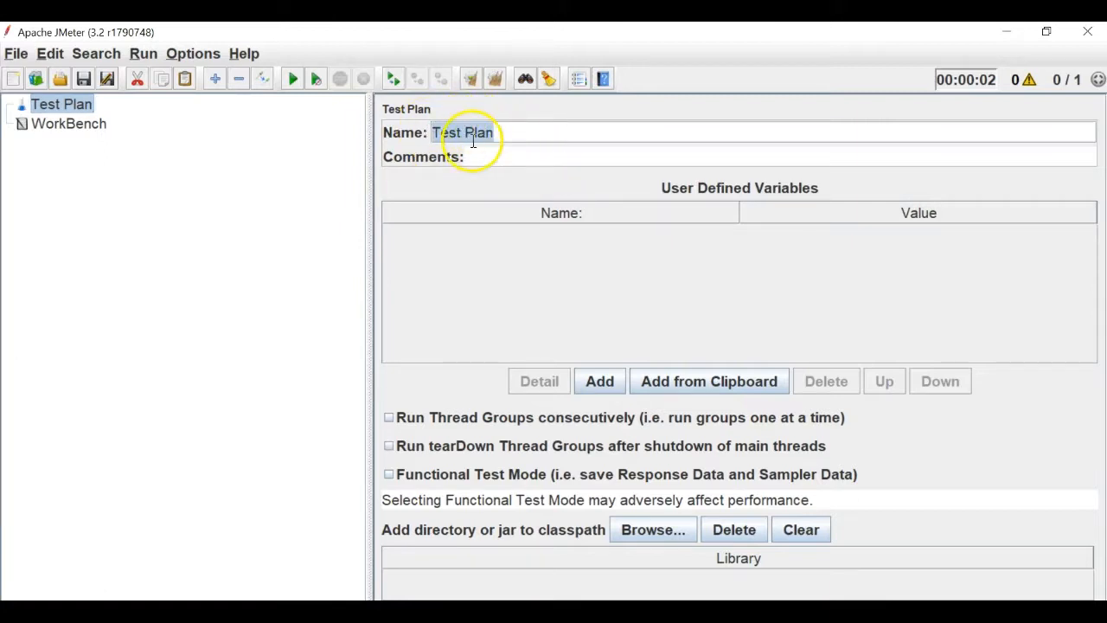
text(S)
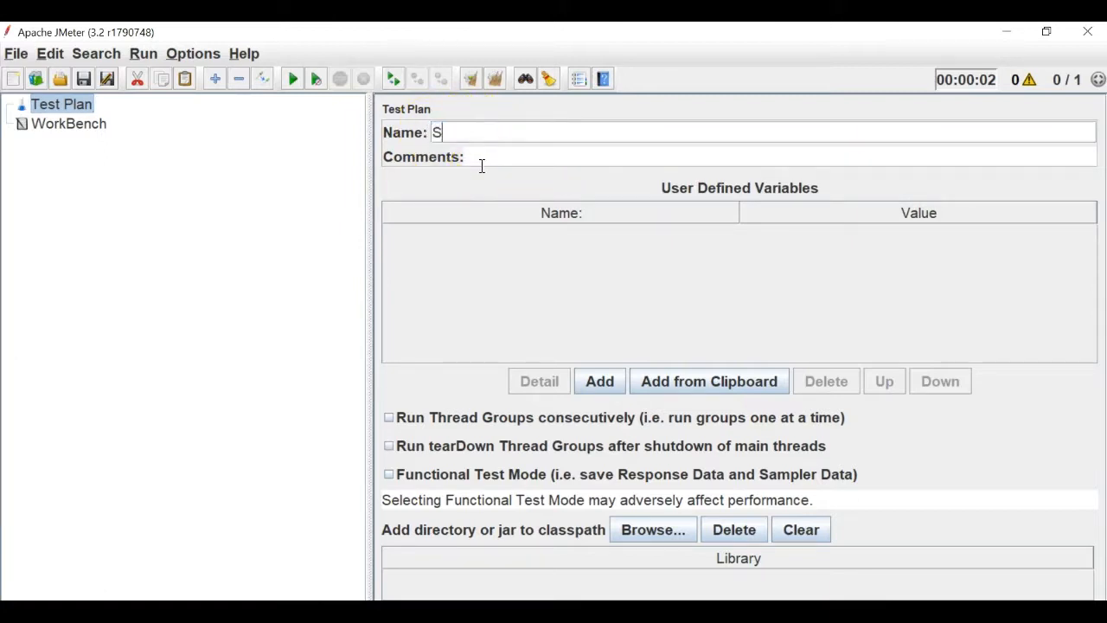
text(mokeTest)
click(74, 125)
click(78, 105)
click(512, 160)
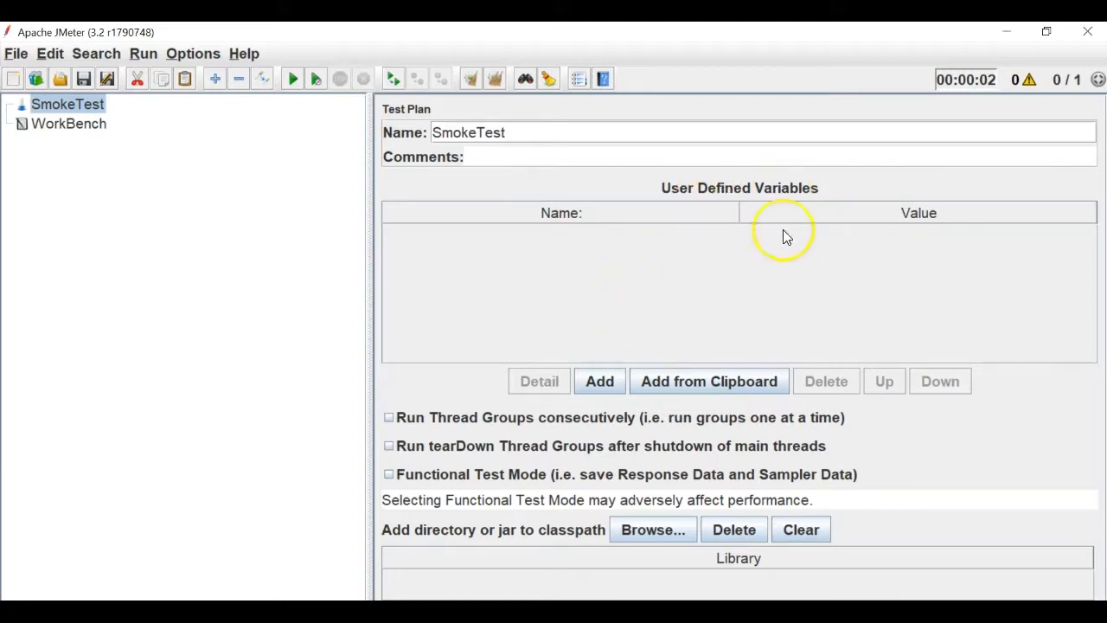
Add a user defined variable named "variable" with the value 10 to the SmokeTest plan.
click(603, 383)
double_click(434, 226)
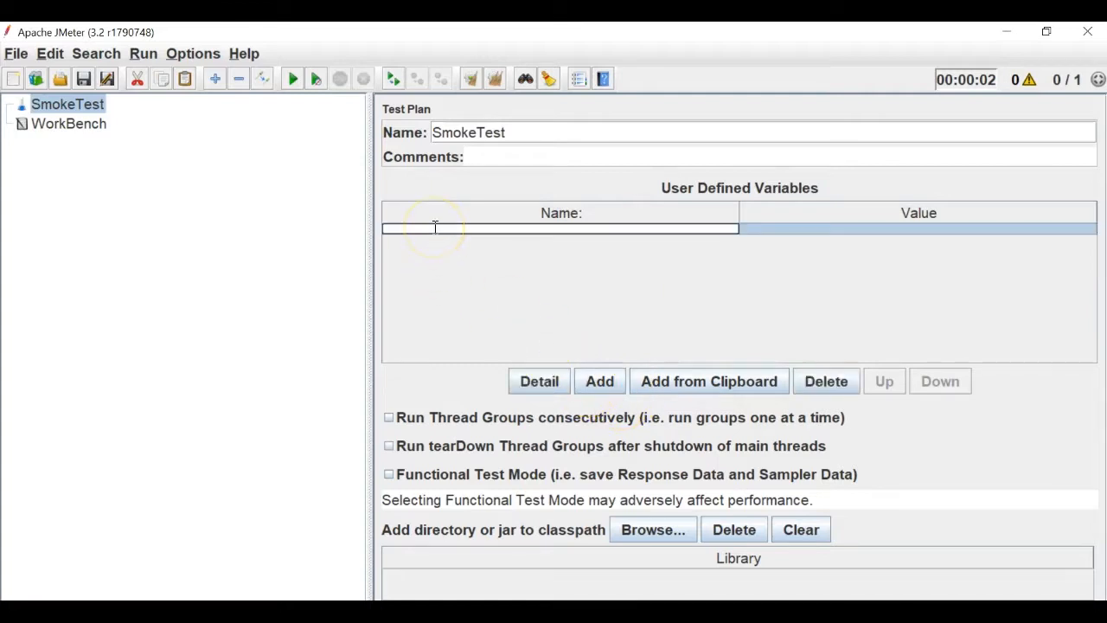
text(variable)
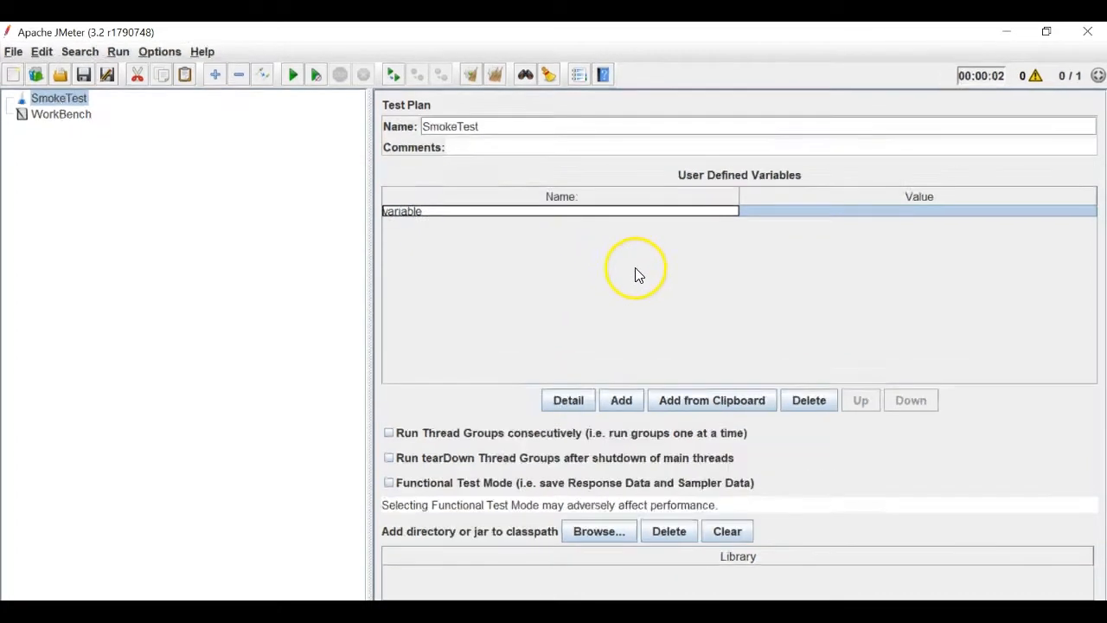
click(750, 221)
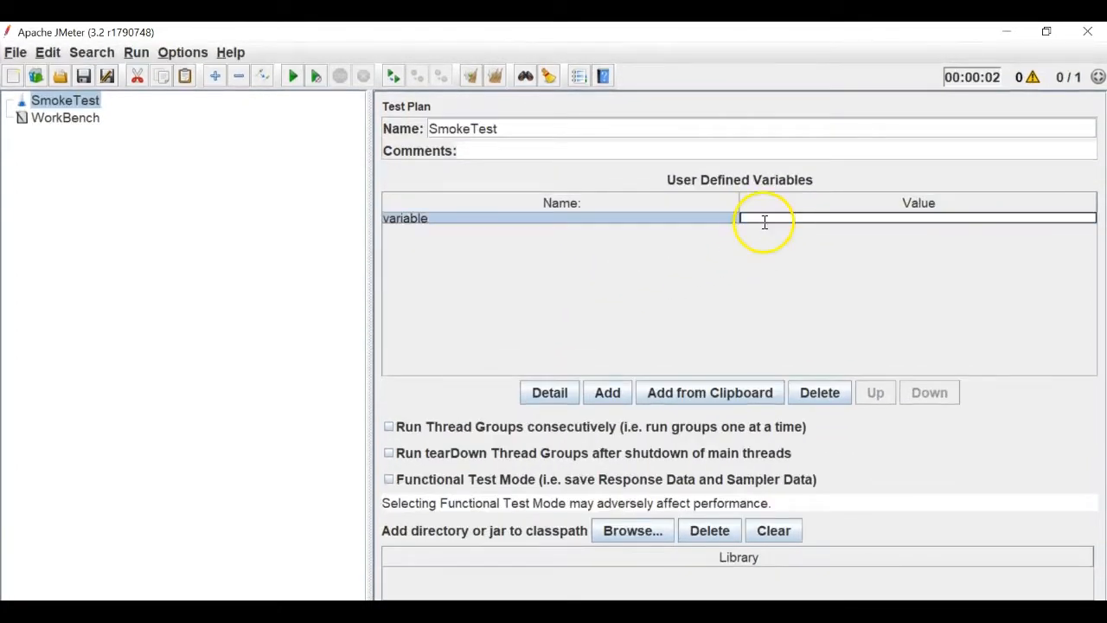
text(10)
click(84, 116)
click(83, 101)
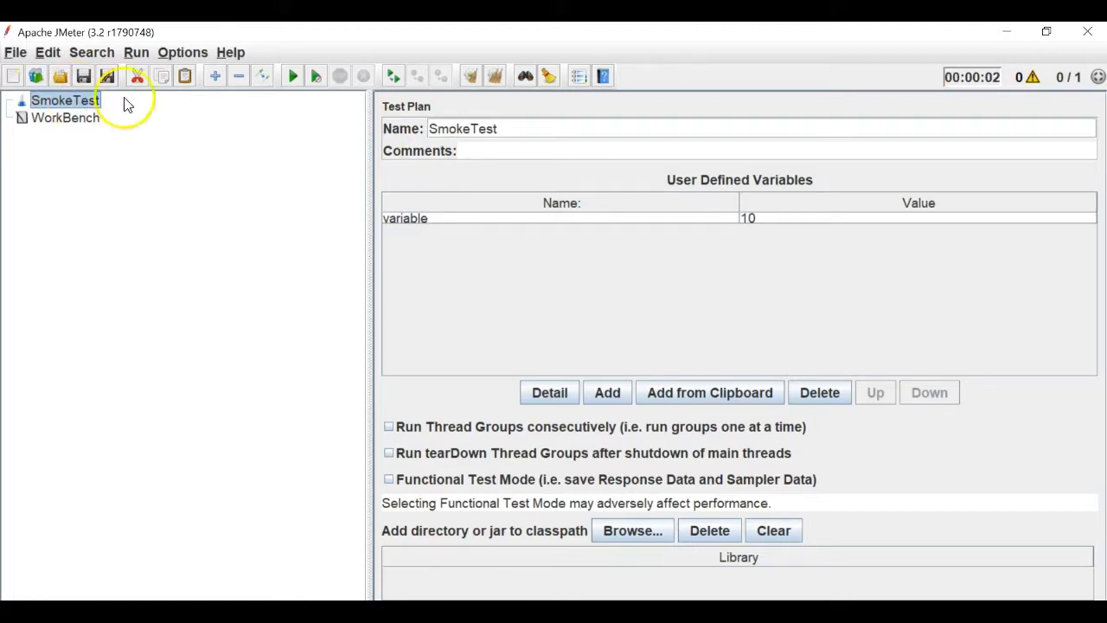
Add a second user defined variable named "viriable1" with the value 11.
click(608, 392)
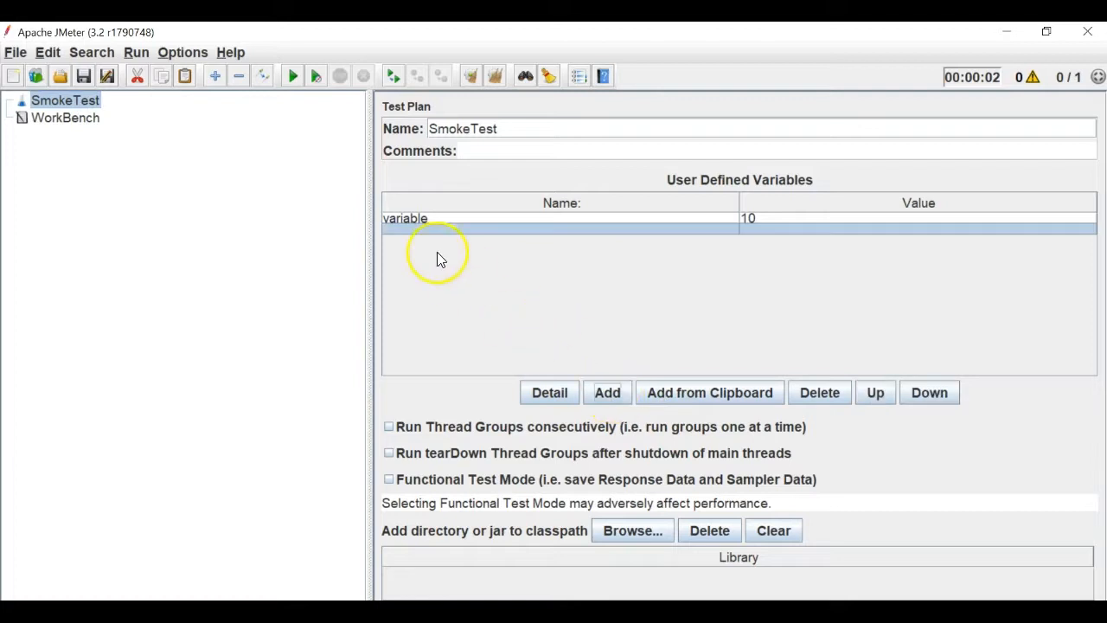
double_click(433, 229)
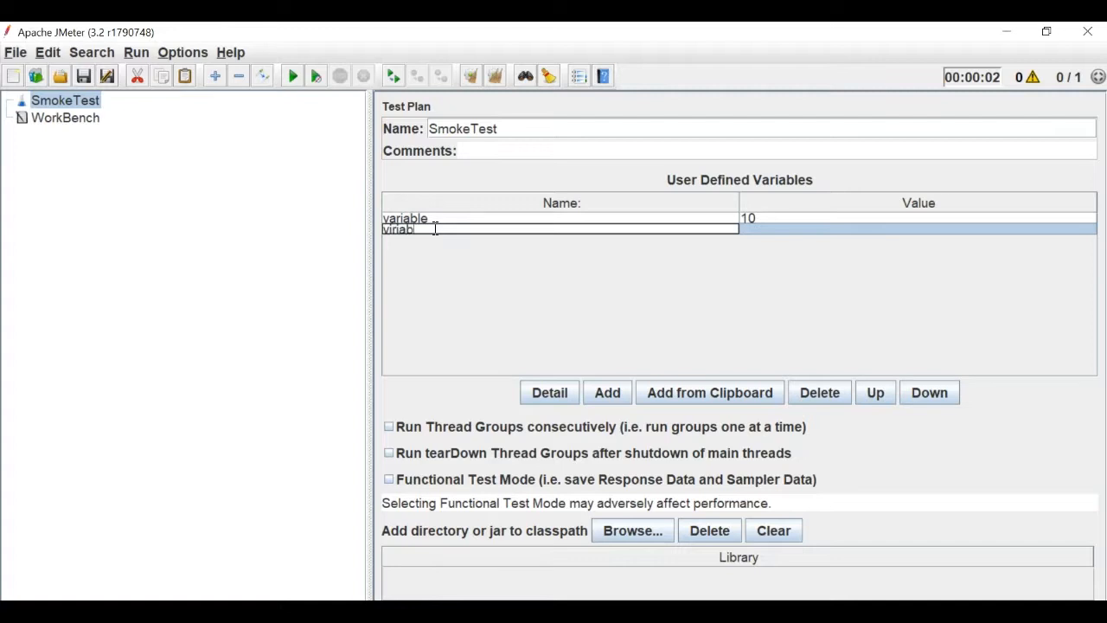
text(viriable1)
double_click(814, 228)
text(11)
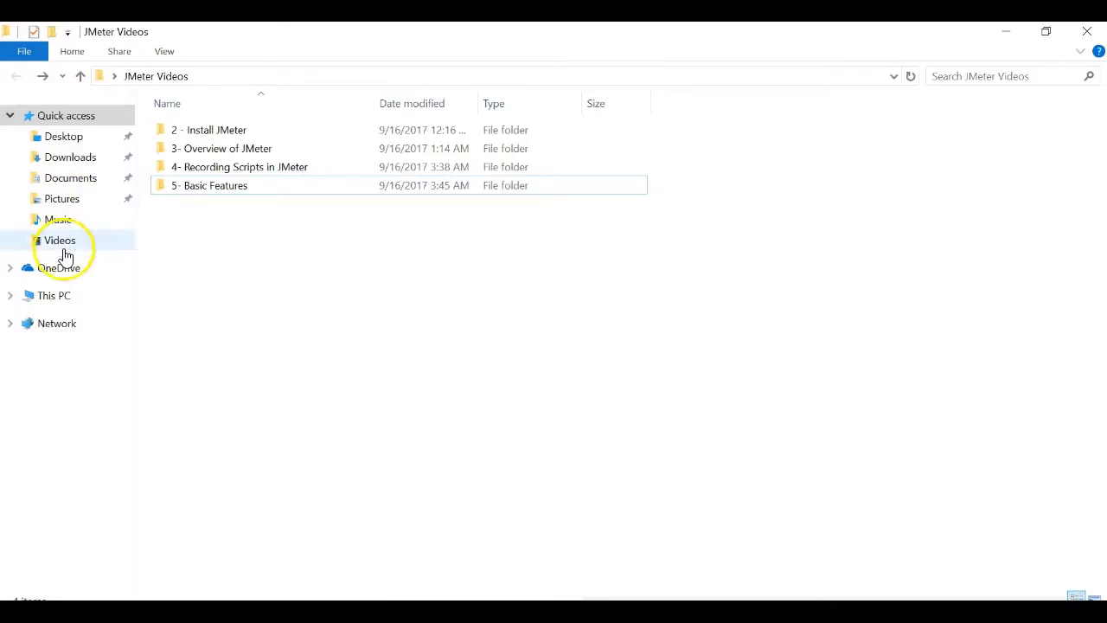
Switch to File Explorer, examine the jar files in the lib folder of apache-jmeter-3.2, and return to JMeter.
click(59, 297)
double_click(279, 266)
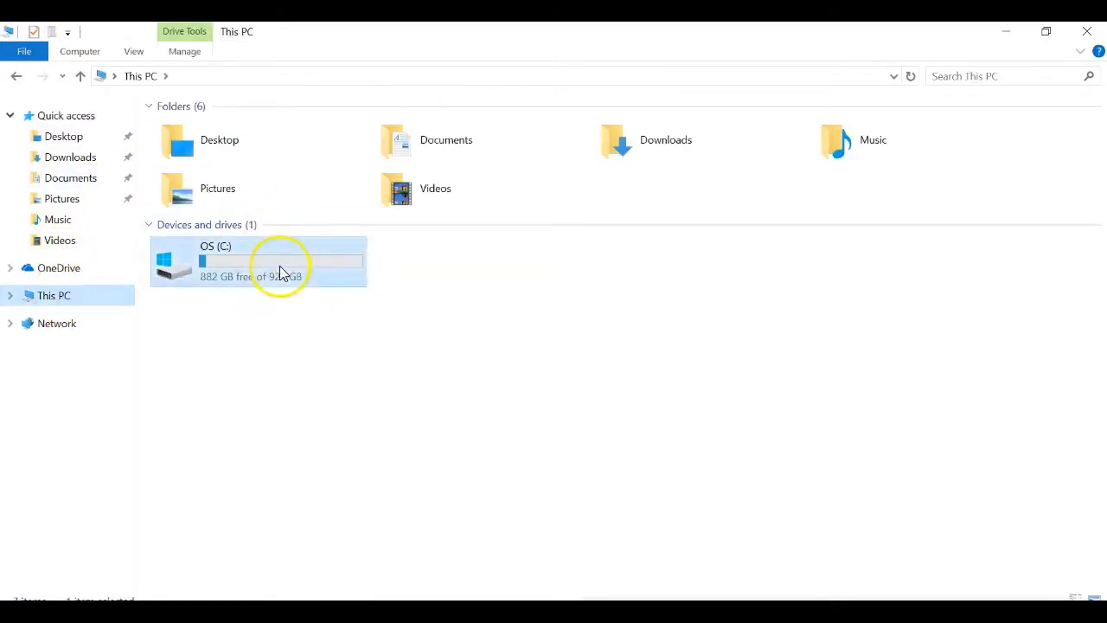
double_click(191, 241)
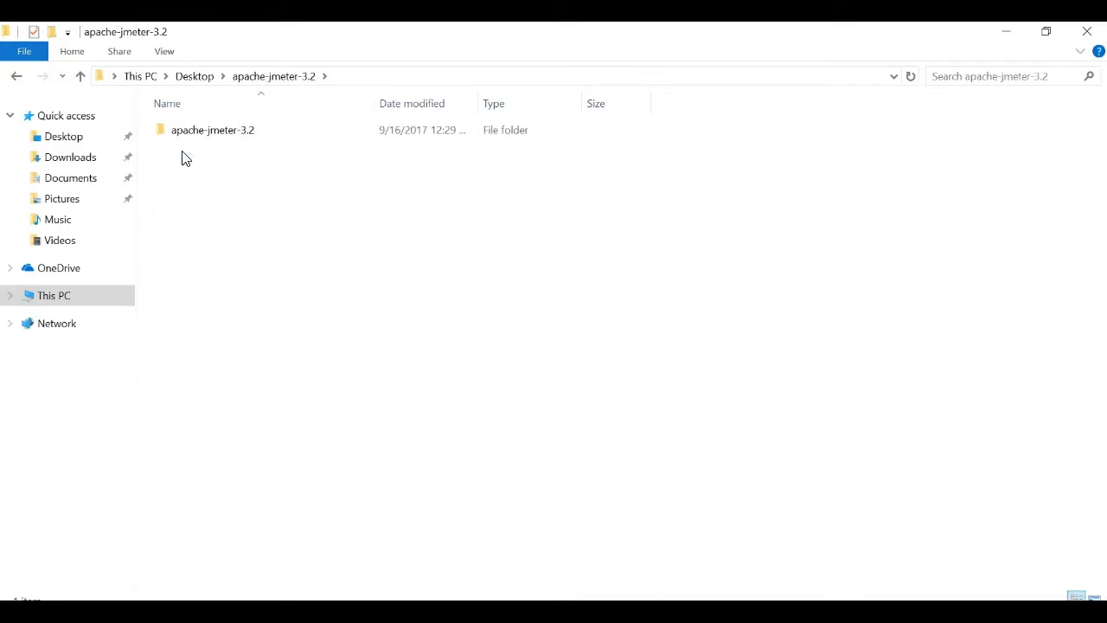
click(192, 133)
double_click(194, 132)
double_click(188, 204)
drag(846, 140, 277, 595)
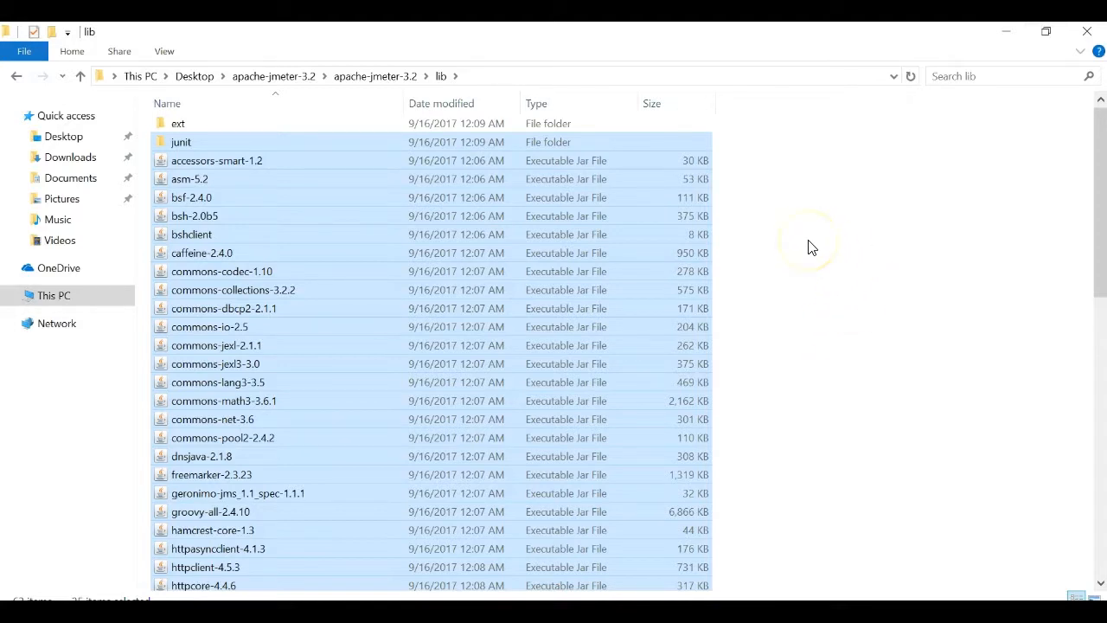
click(217, 164)
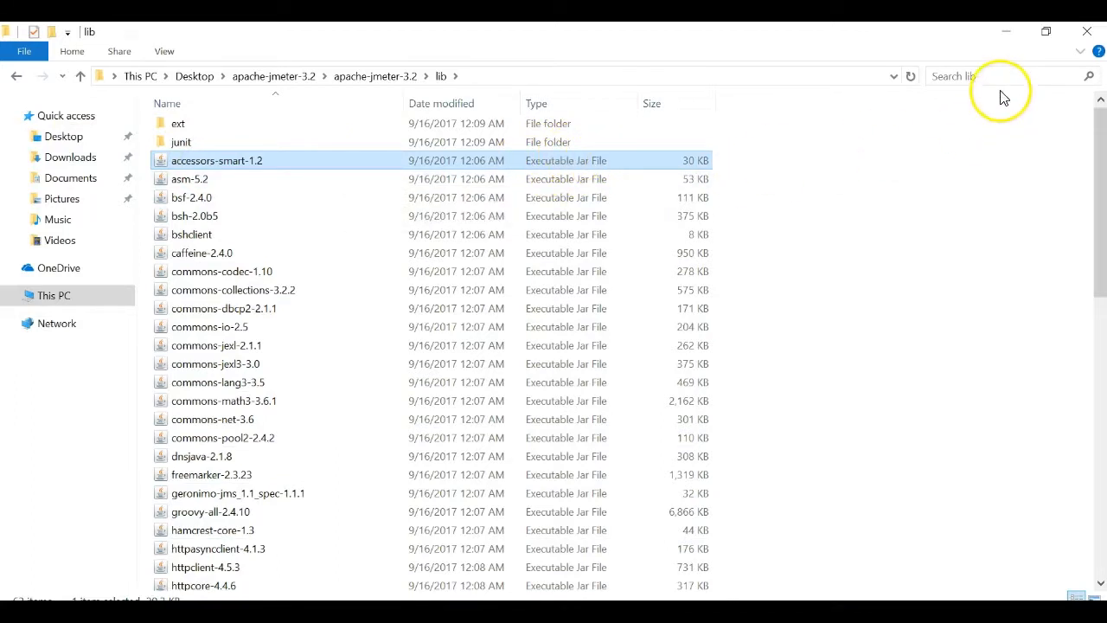
click(1010, 33)
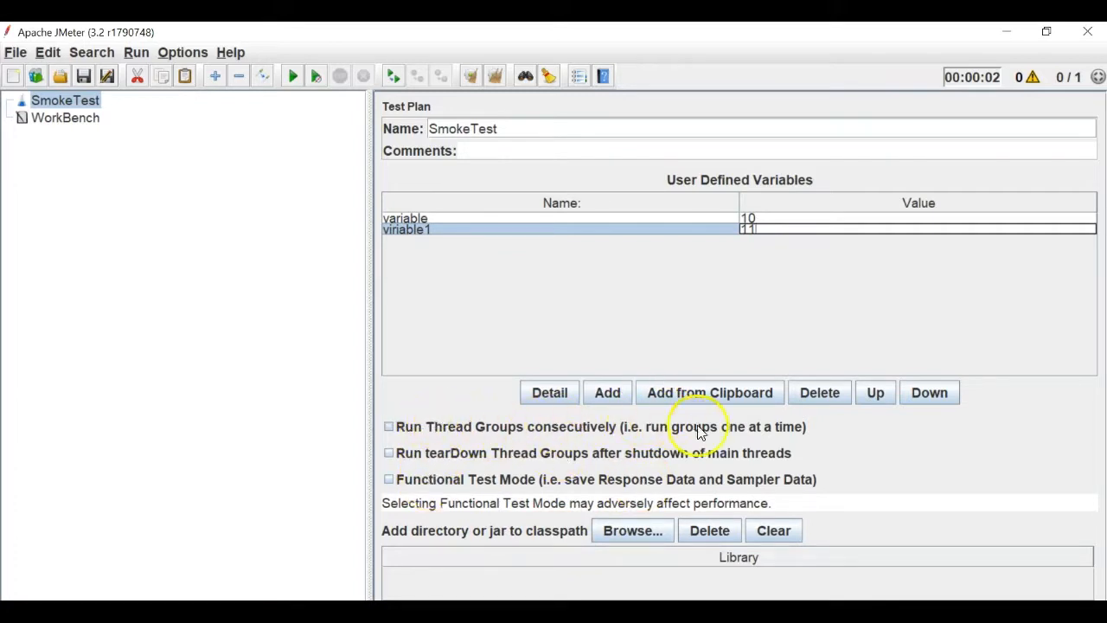
Try the option for running thread groups consecutively and switch it off again.
click(801, 428)
click(799, 431)
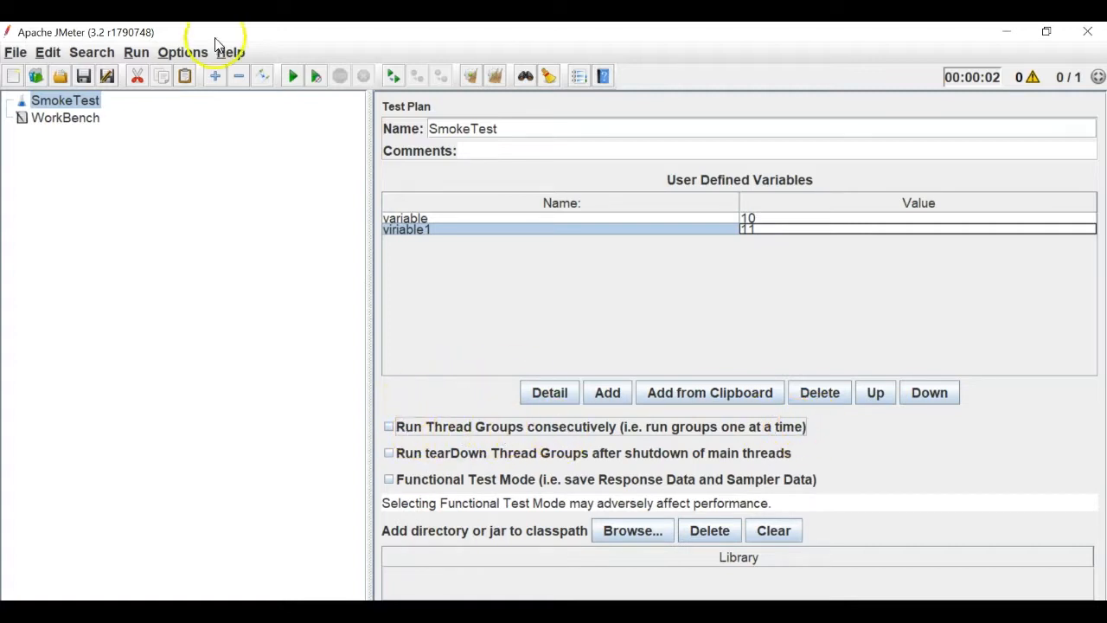
Add a thread group to the SmokeTest plan and name it Scenario1.
right_click(74, 100)
mouse_move(158, 104)
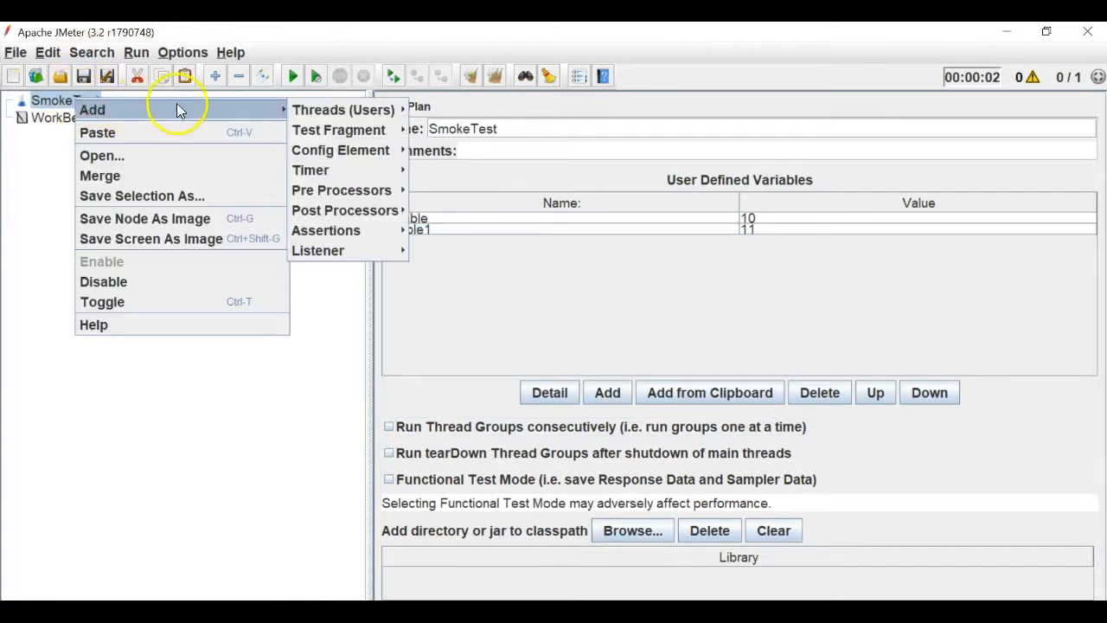
mouse_move(319, 111)
click(431, 111)
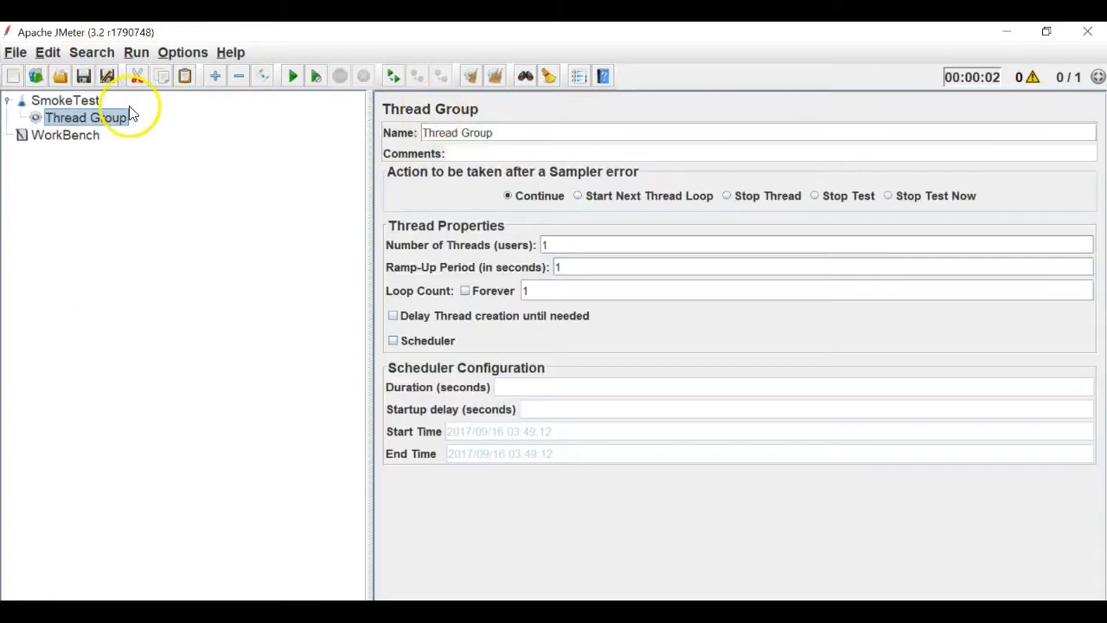
drag(506, 126, 366, 135)
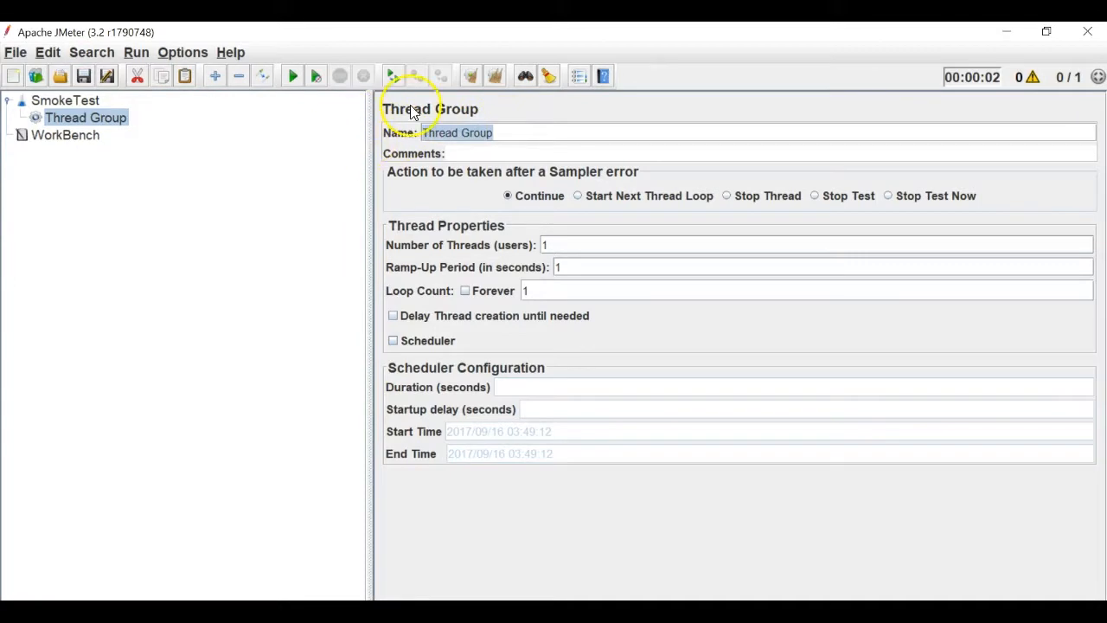
text(Scenario1)
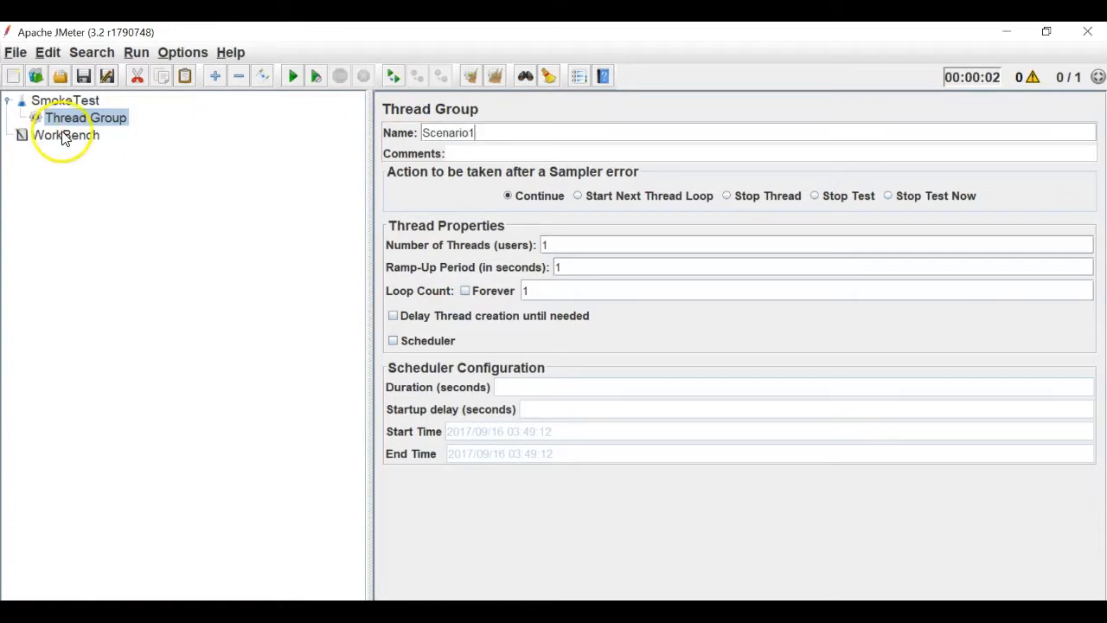
click(66, 135)
Add another thread group to the SmokeTest plan and name it Scenario2.
right_click(72, 107)
mouse_move(97, 116)
mouse_move(346, 116)
click(415, 117)
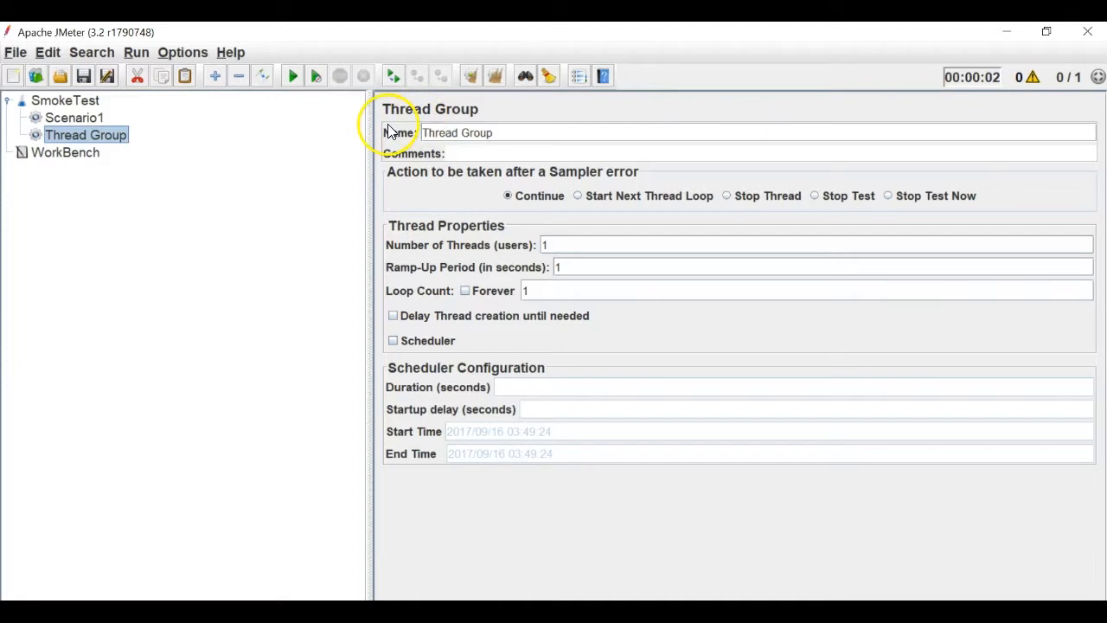
triple_click(452, 132)
text(Scenario2)
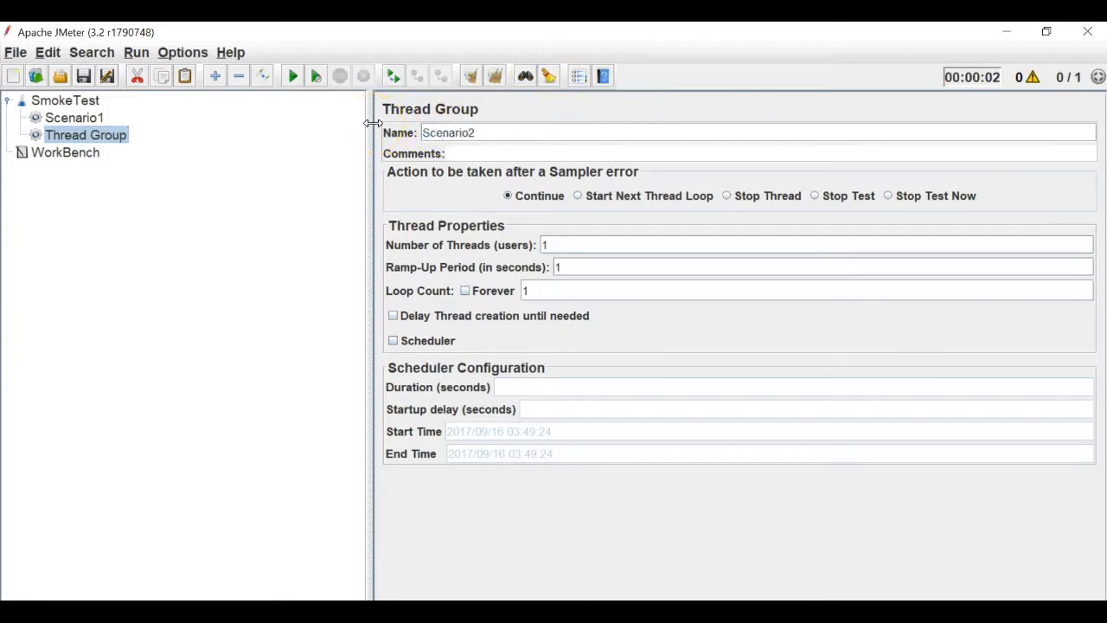
click(74, 118)
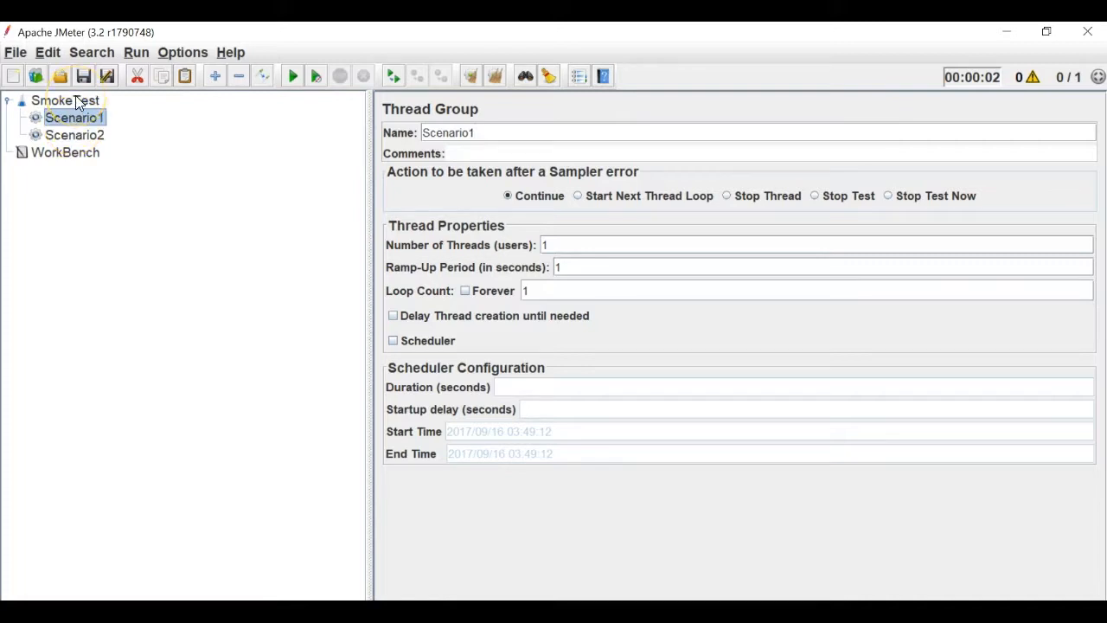
Review the settings of the SmokeTest plan and its Scenario1 and Scenario2 thread groups.
click(75, 101)
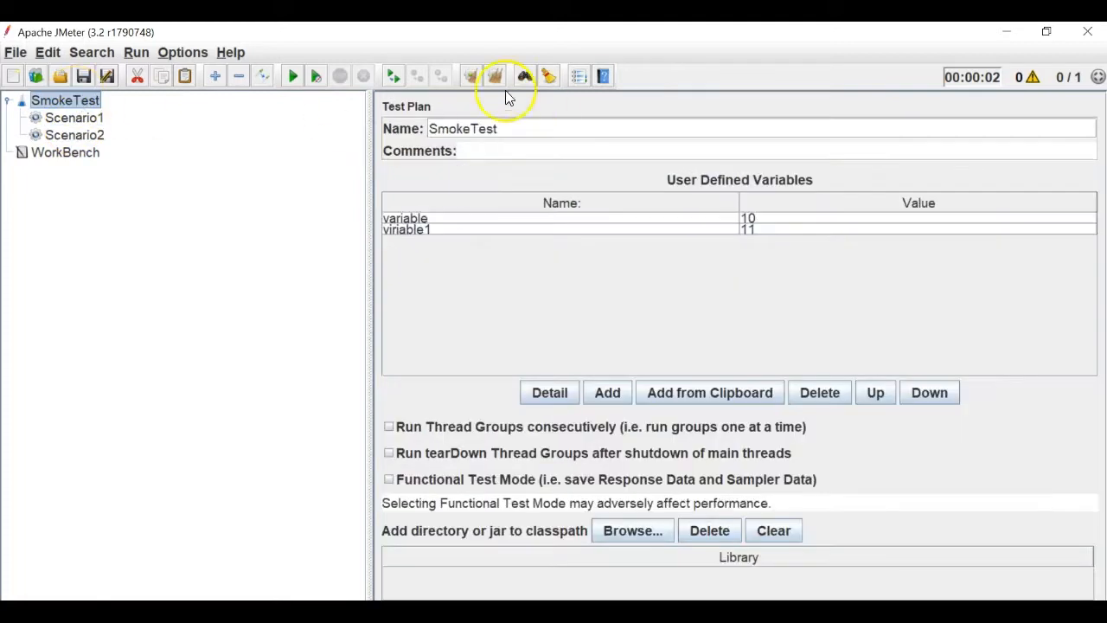
click(74, 117)
click(74, 135)
click(74, 119)
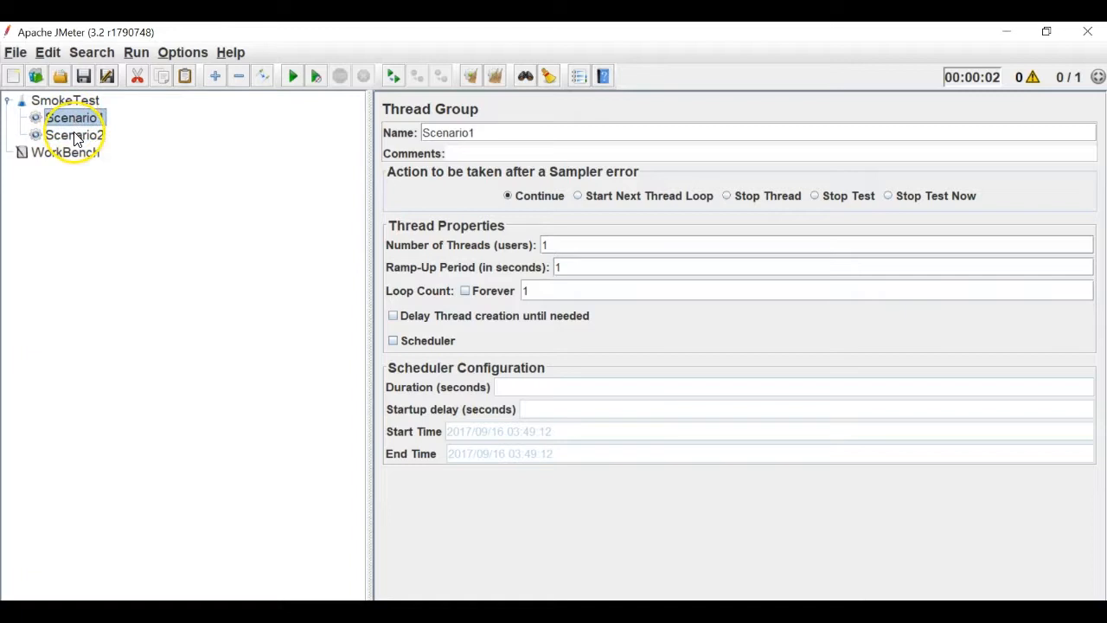
click(75, 136)
click(73, 100)
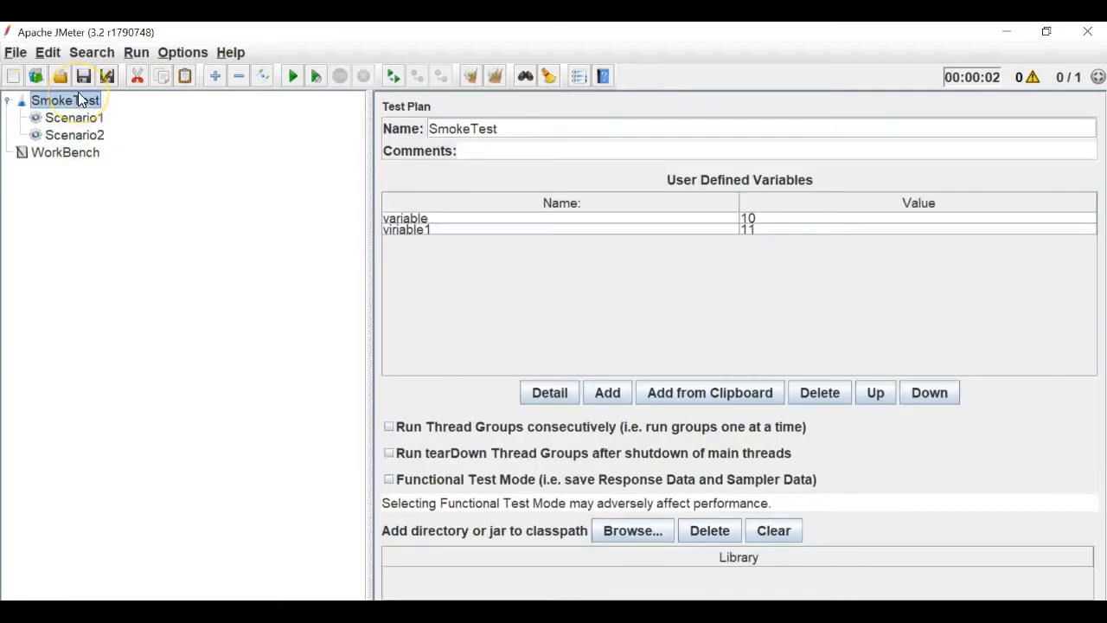
click(97, 119)
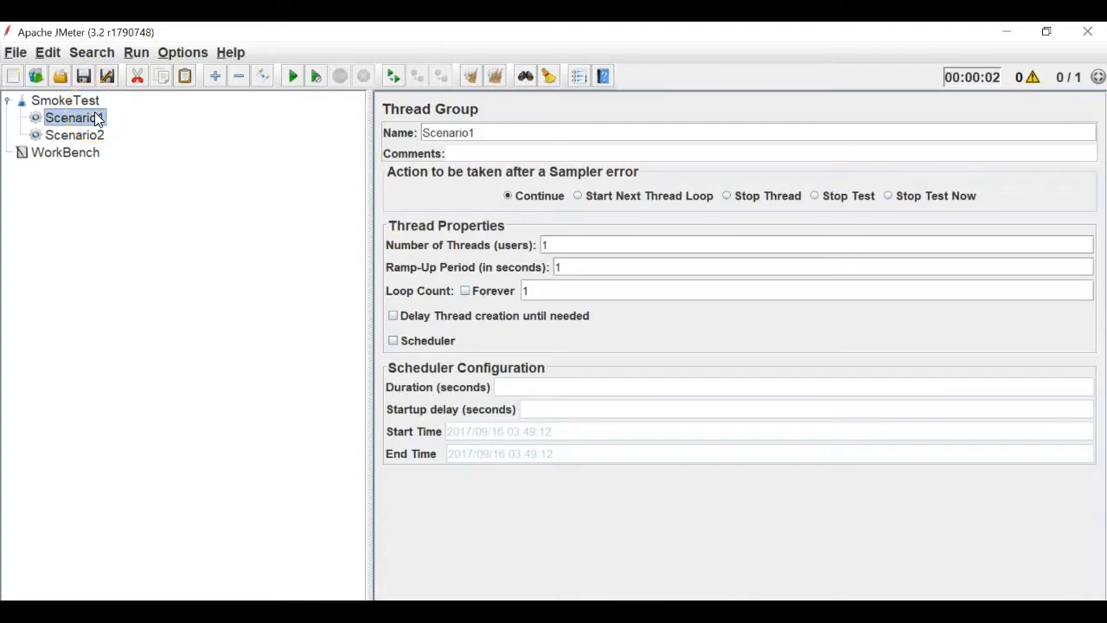
click(72, 138)
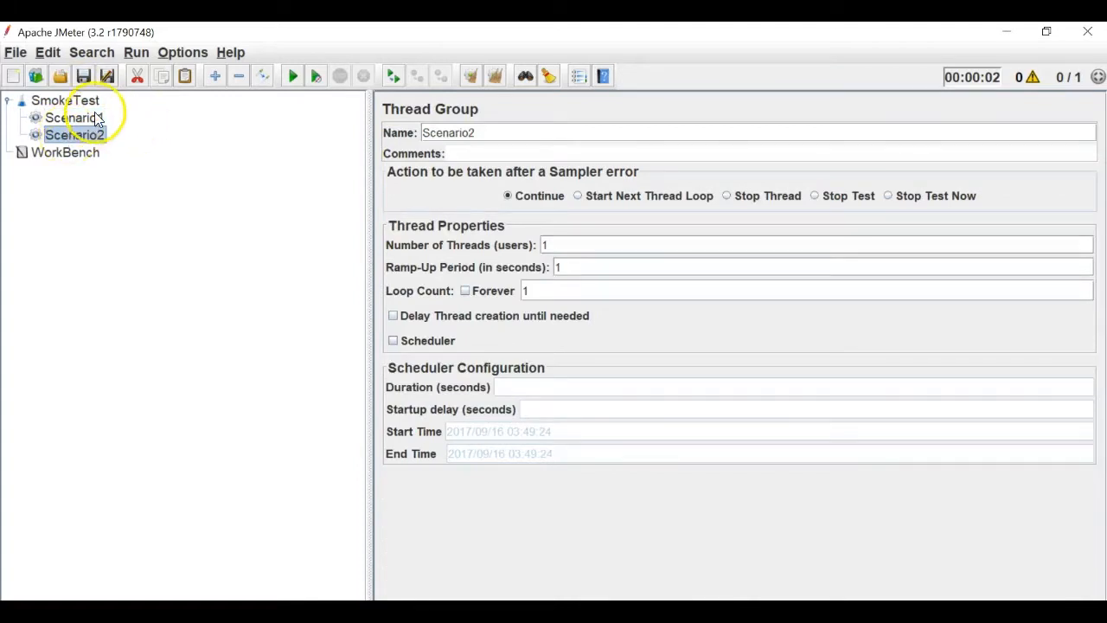
Enable running thread groups consecutively in the SmokeTest plan, check Scenario1 and Scenario2, and disable the option again.
click(87, 101)
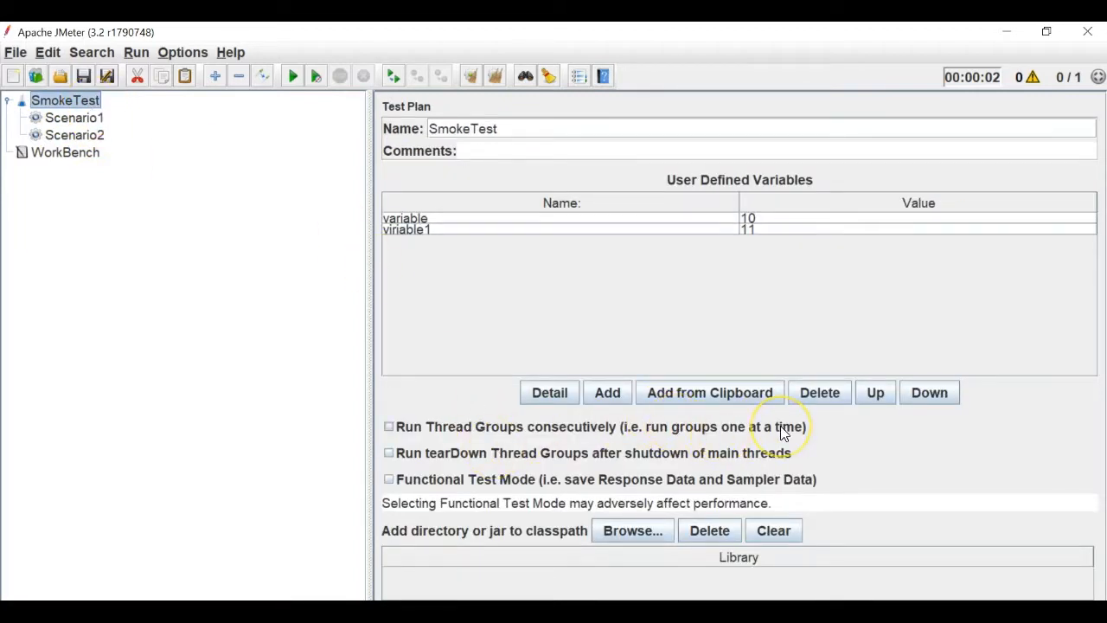
click(511, 432)
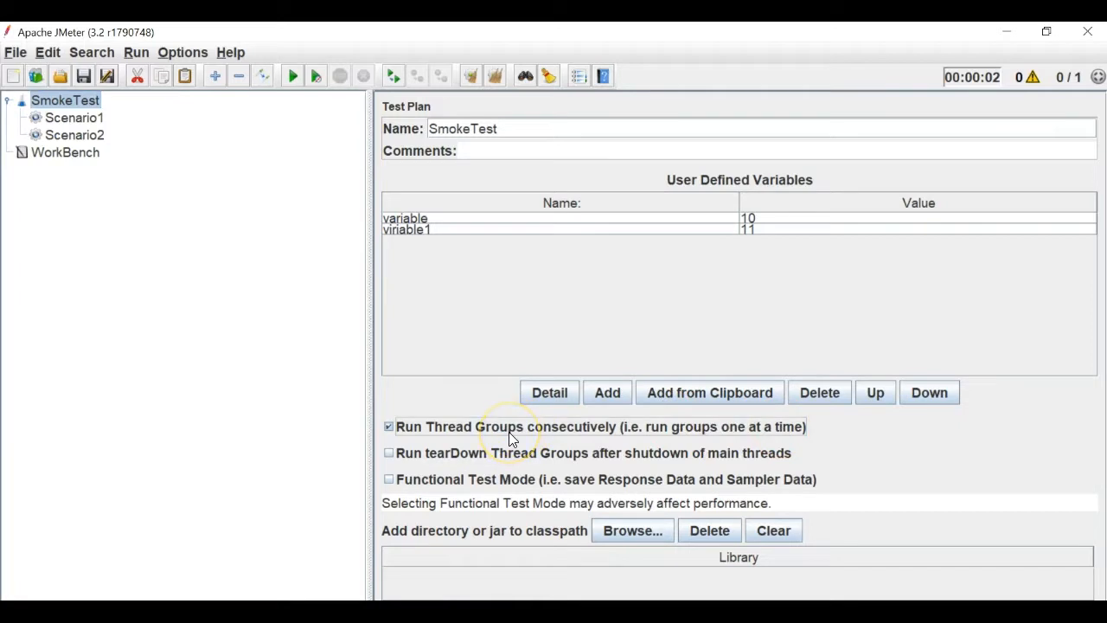
click(96, 120)
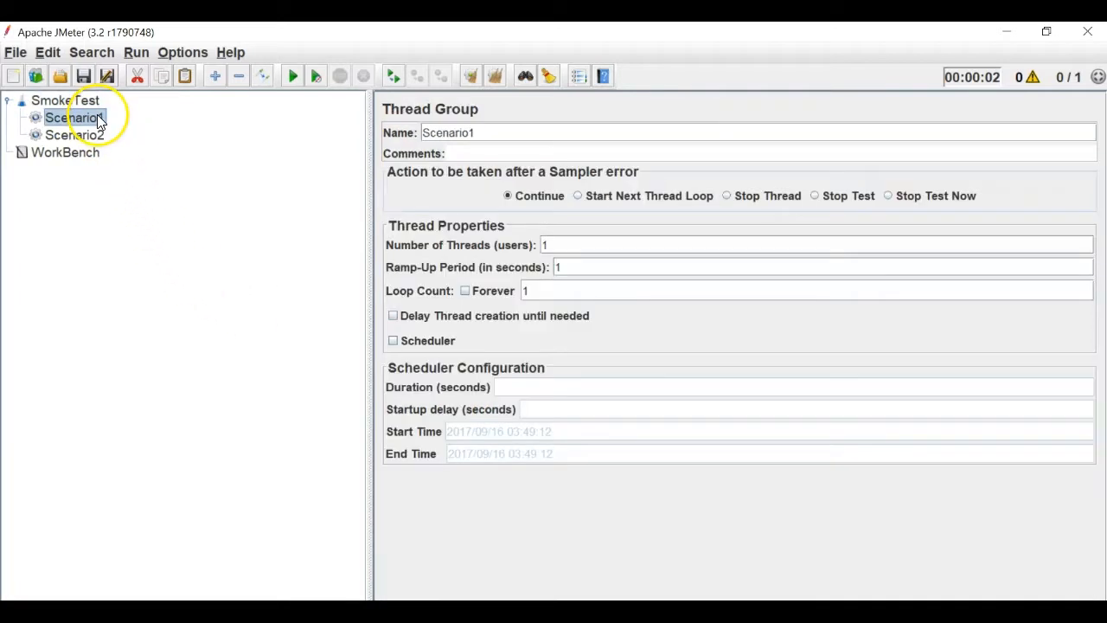
click(97, 135)
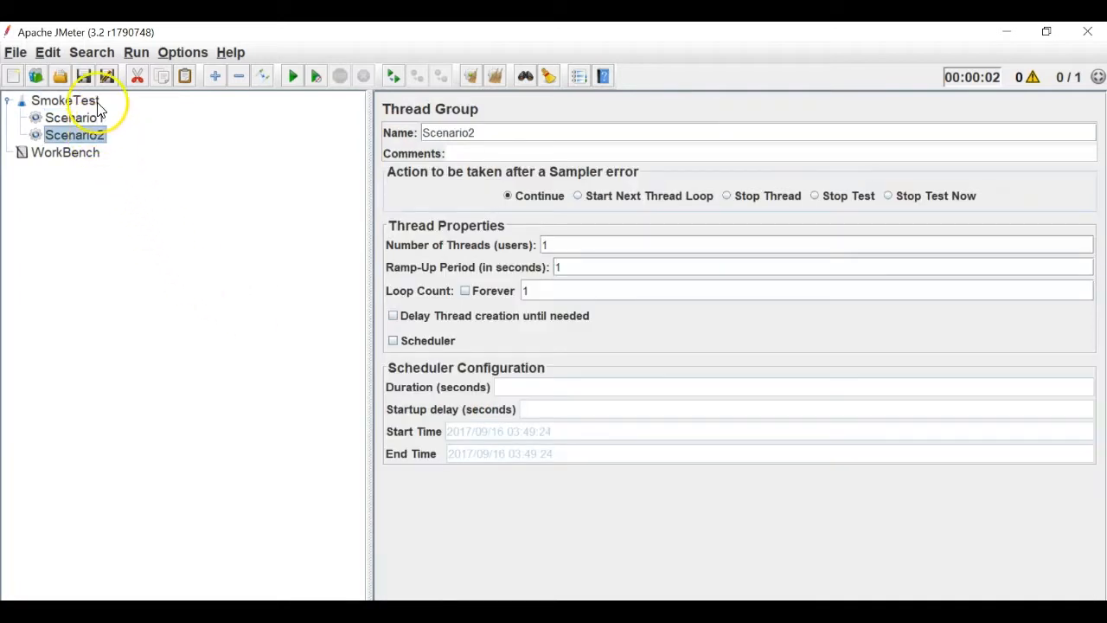
click(90, 101)
click(485, 432)
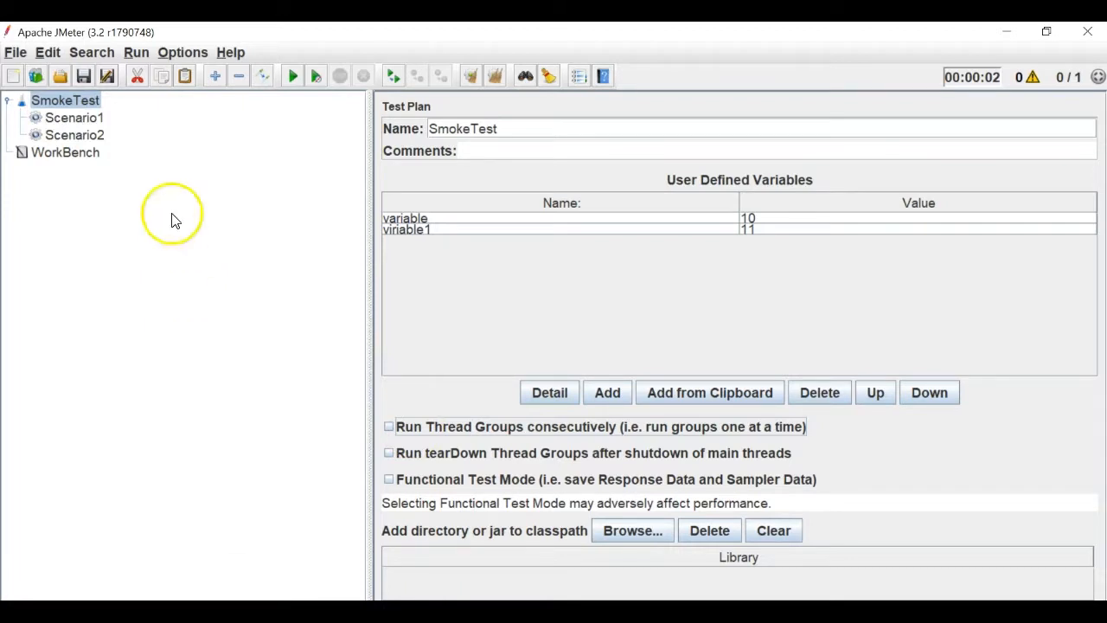
click(8, 100)
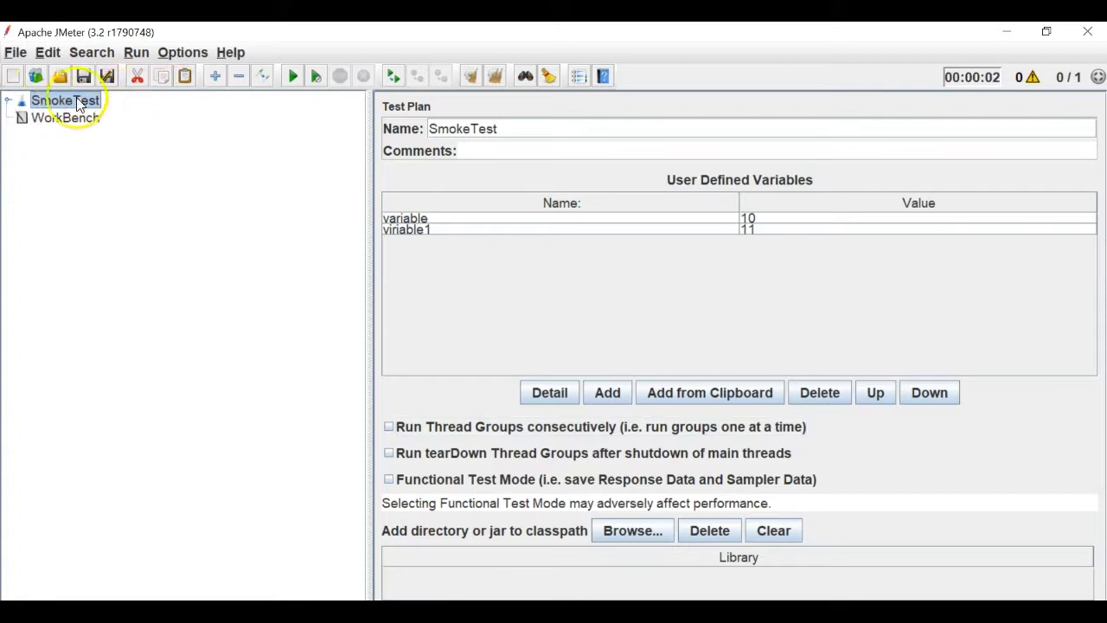
click(9, 100)
right_click(60, 110)
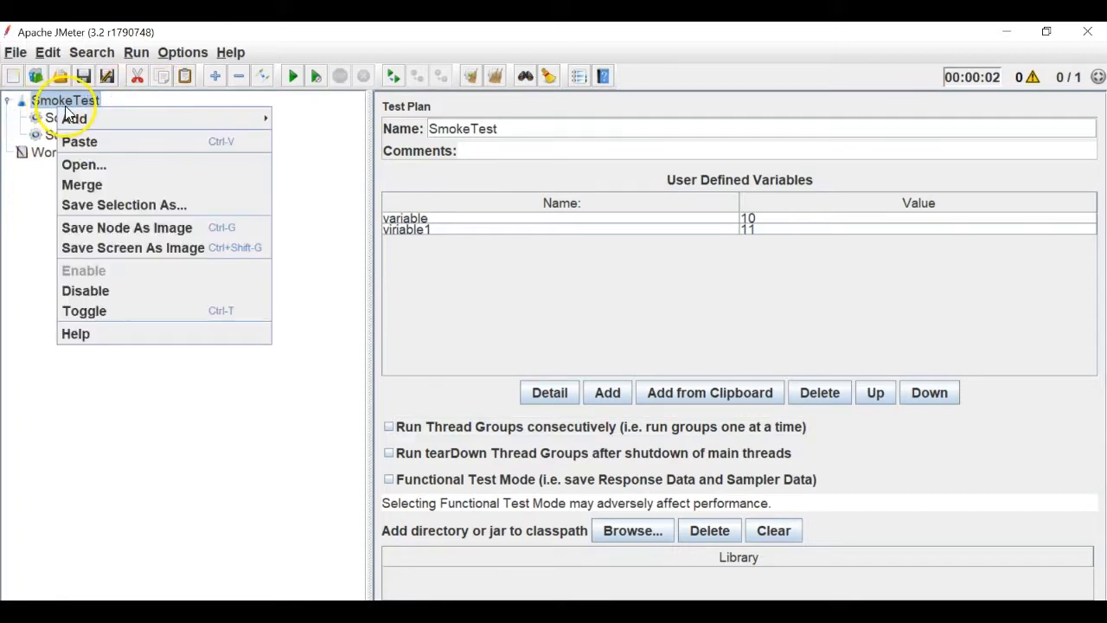
click(72, 99)
right_click(72, 98)
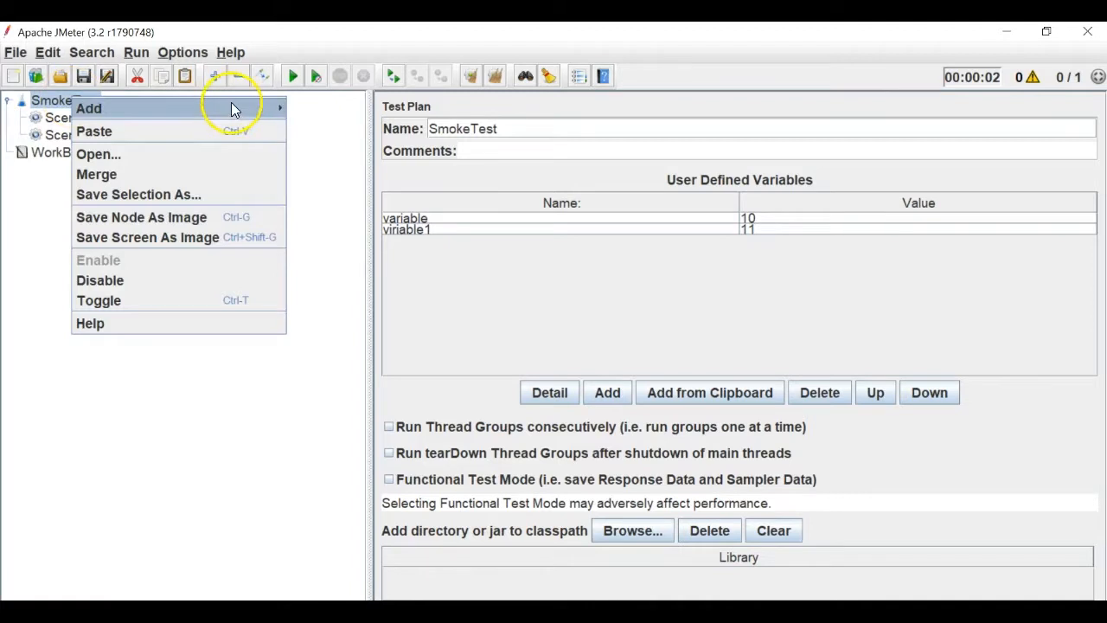
mouse_move(232, 107)
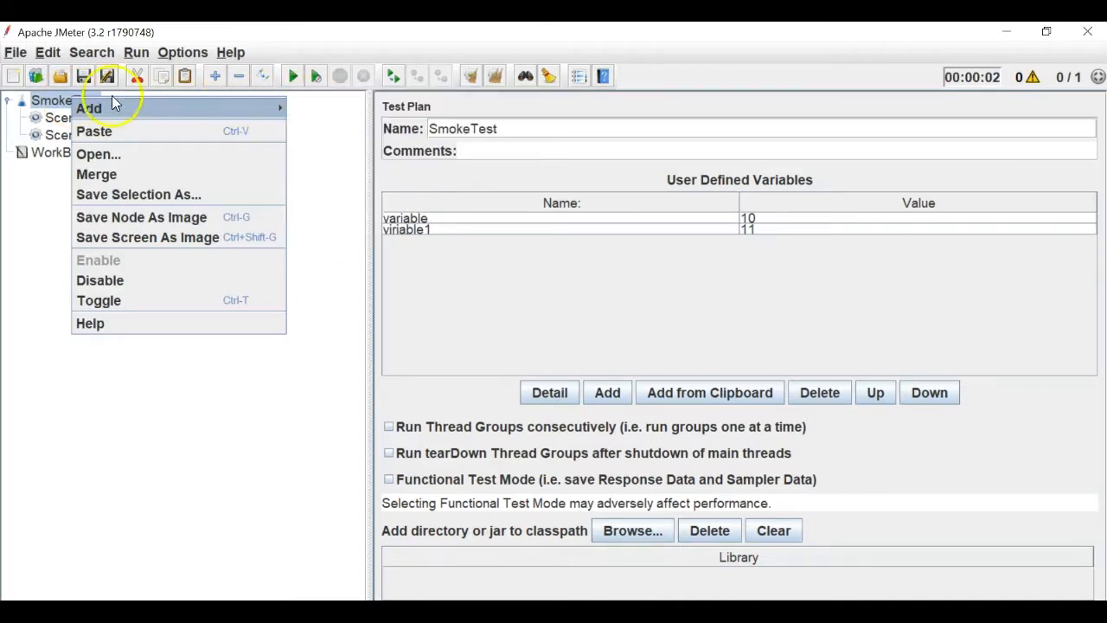
click(27, 119)
click(65, 135)
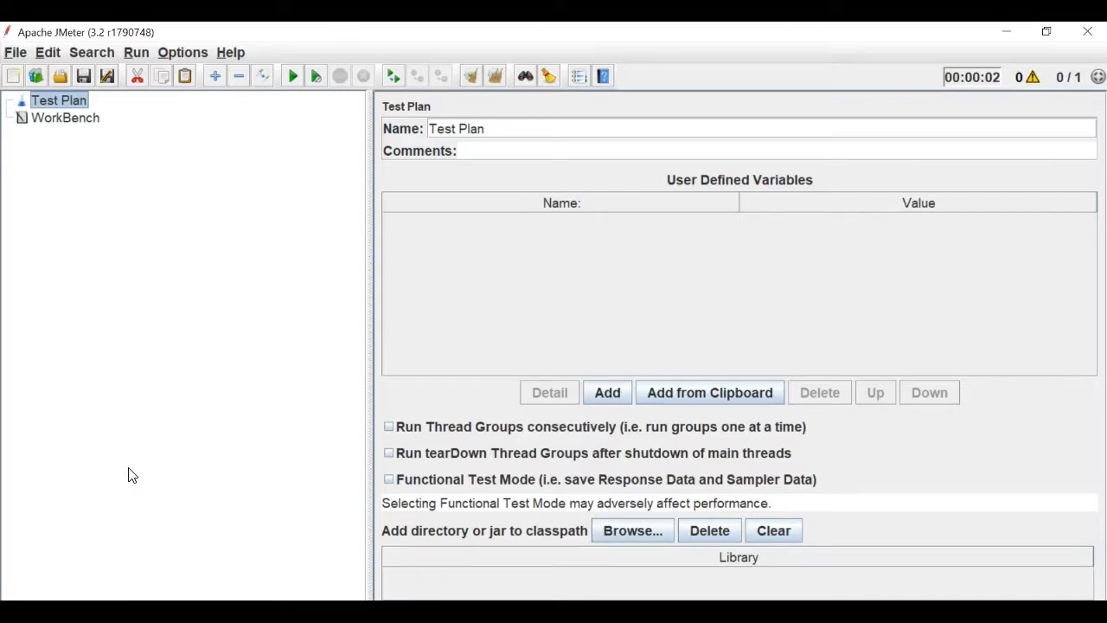
Rename the new test plan as Sanity Suite.
drag(488, 128, 363, 140)
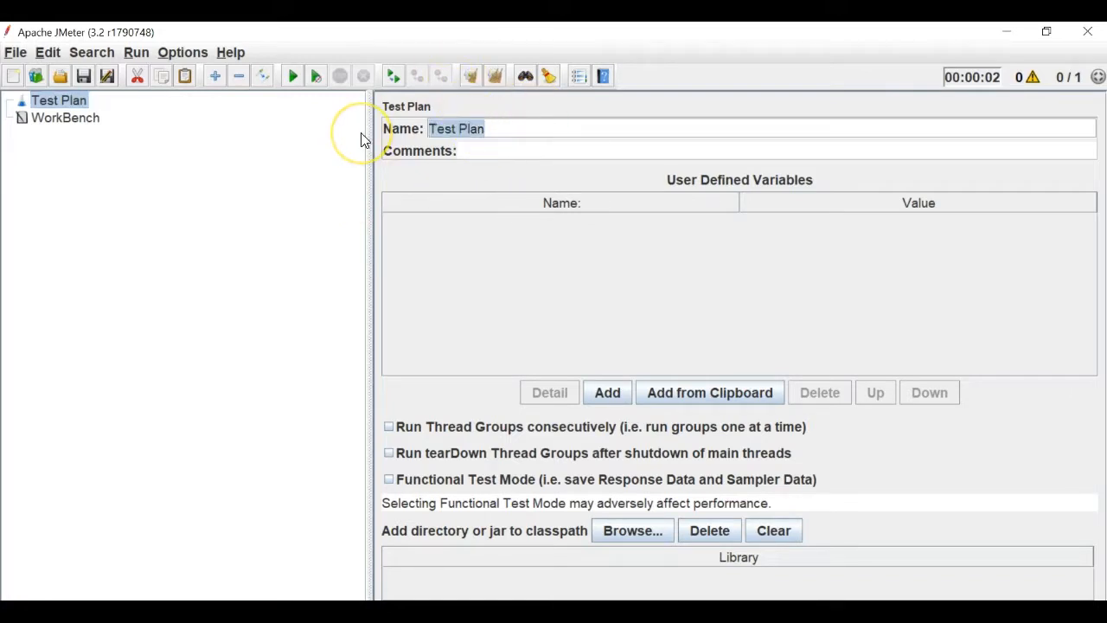
text(Sanity )
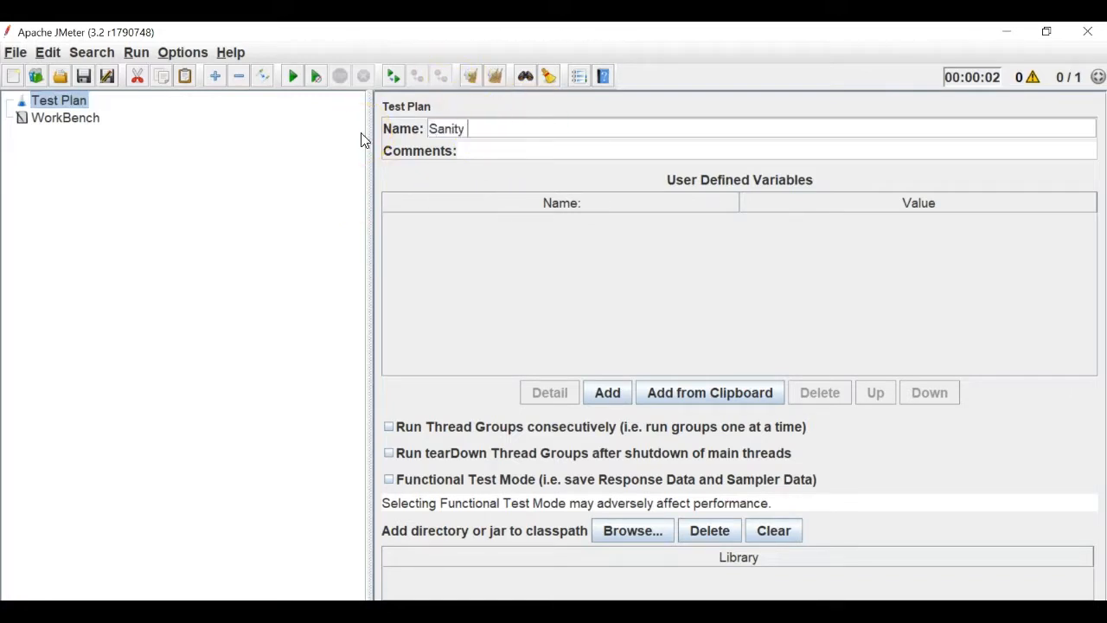
text(Suite)
click(253, 147)
click(84, 118)
click(77, 102)
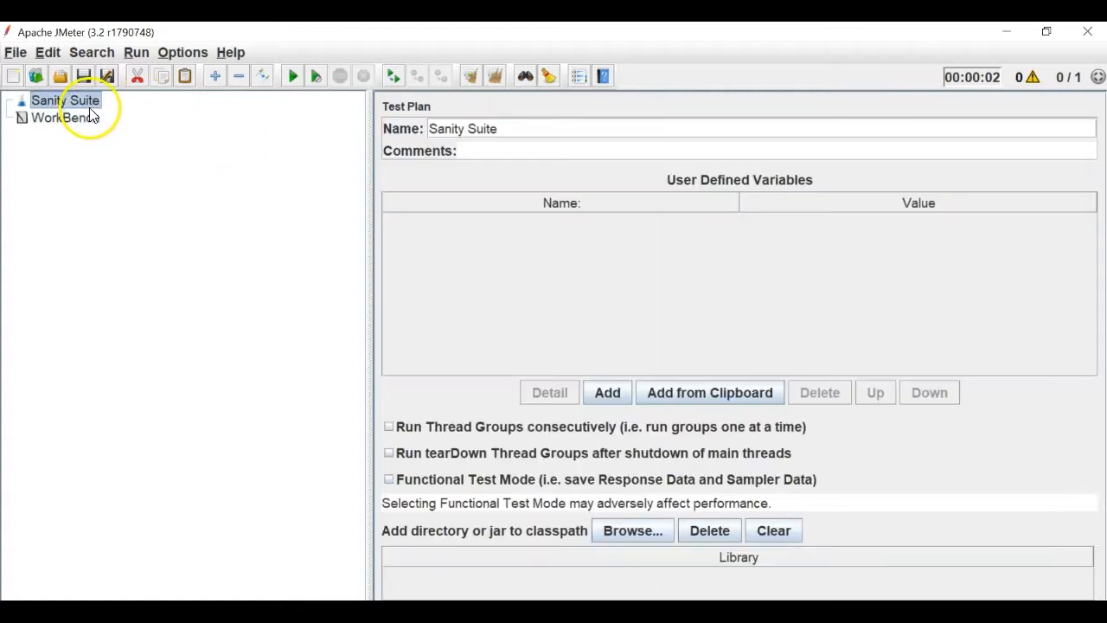
Add a thread group to the Sanity Suite plan and name it Login.
right_click(97, 104)
mouse_move(117, 116)
mouse_move(386, 118)
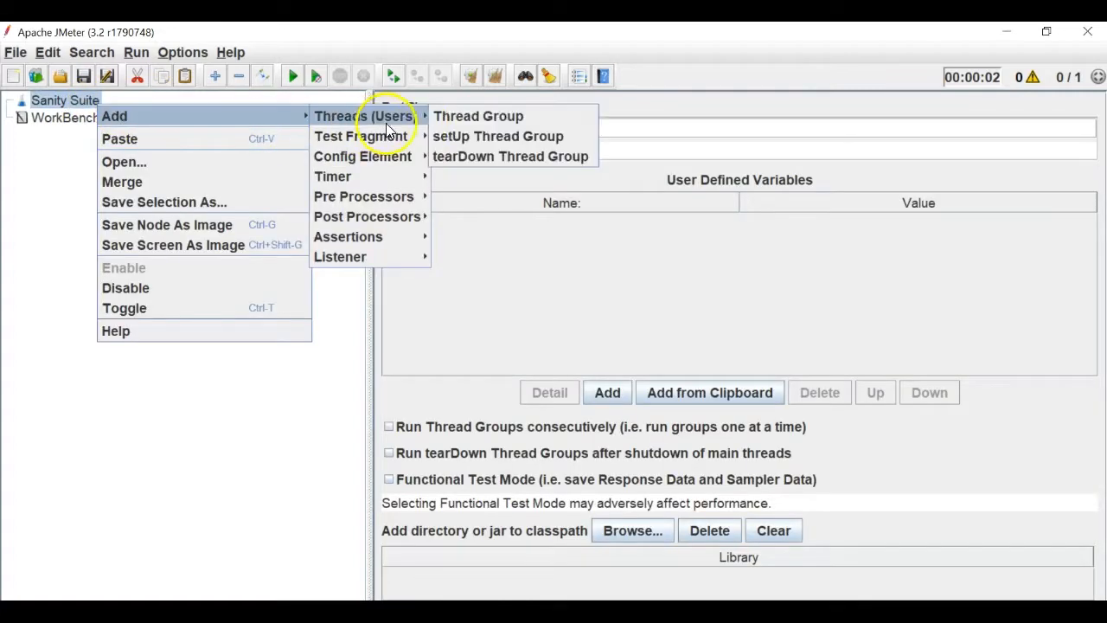
click(474, 118)
drag(500, 134, 329, 138)
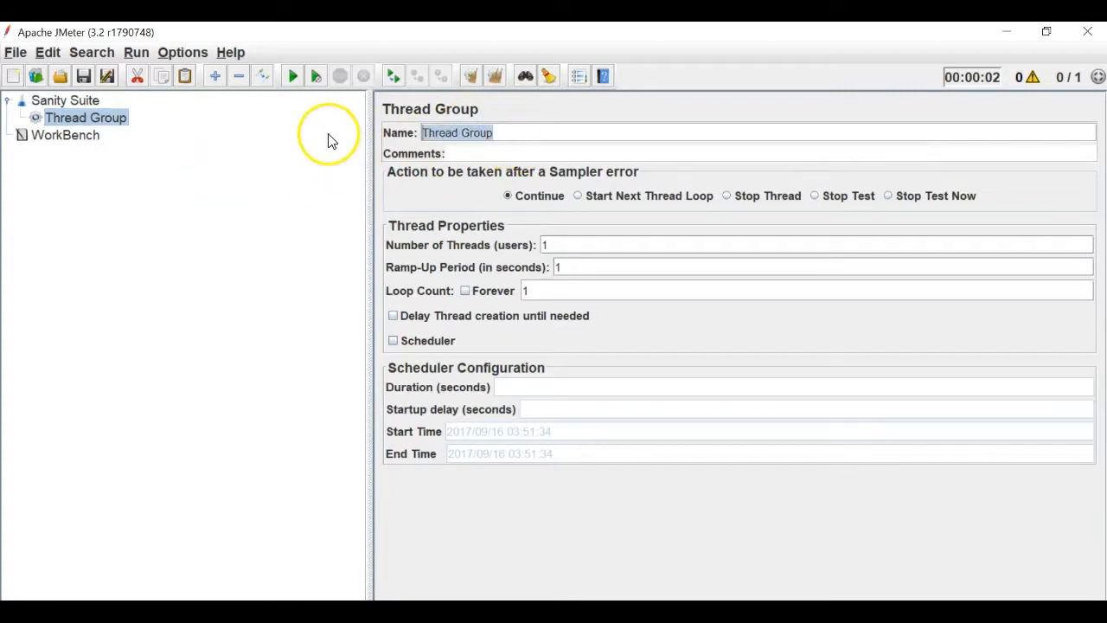
text(Login)
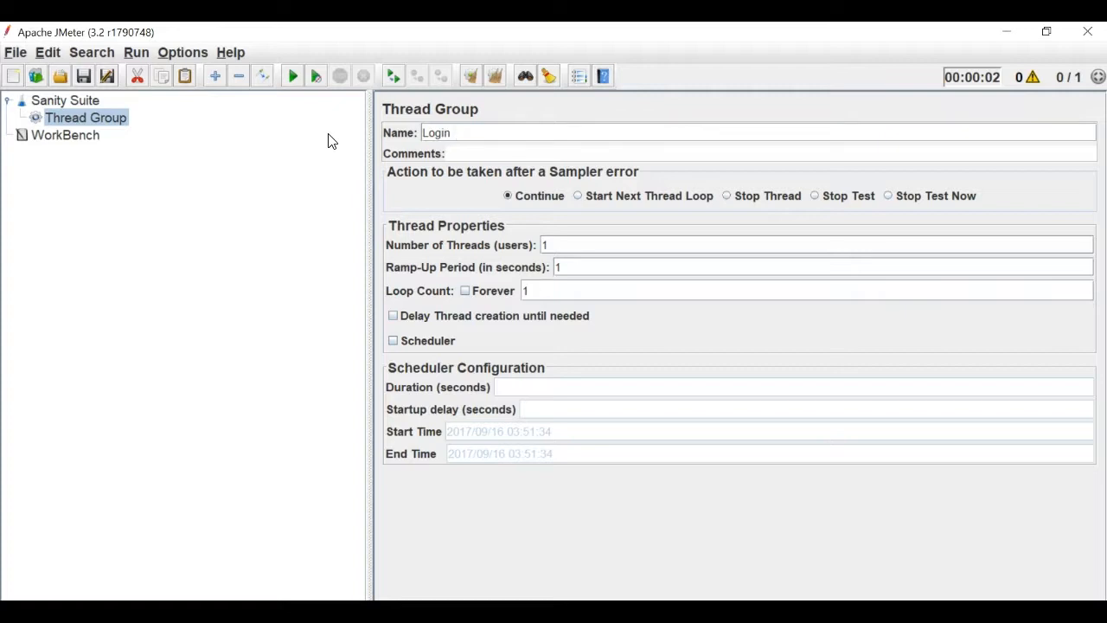
click(96, 136)
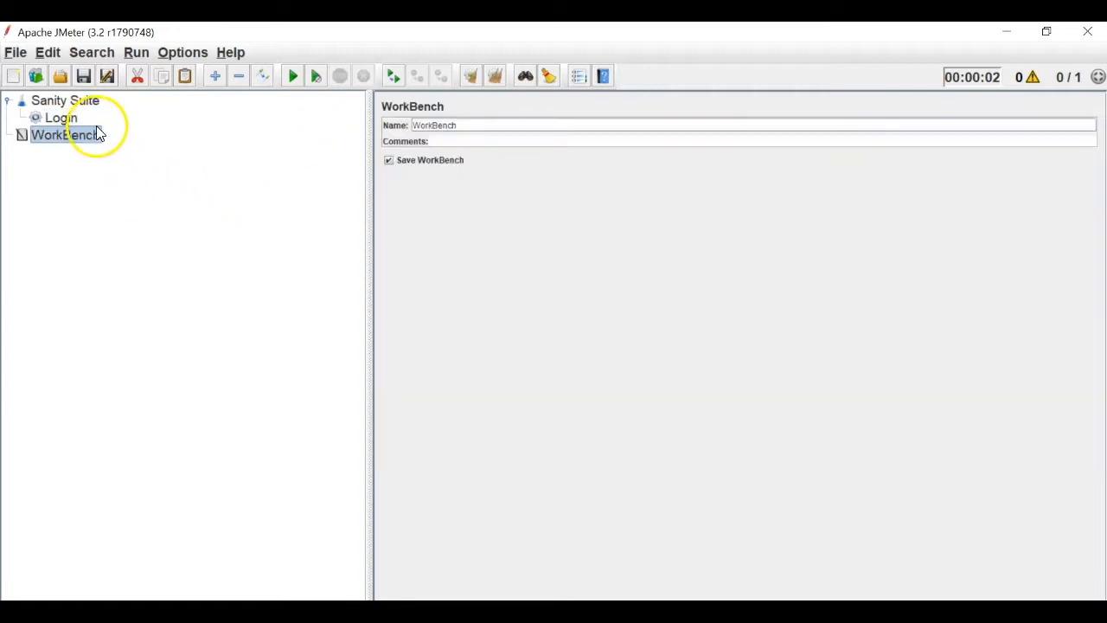
Add a Java Request sampler to the Login thread group.
click(62, 118)
right_click(62, 122)
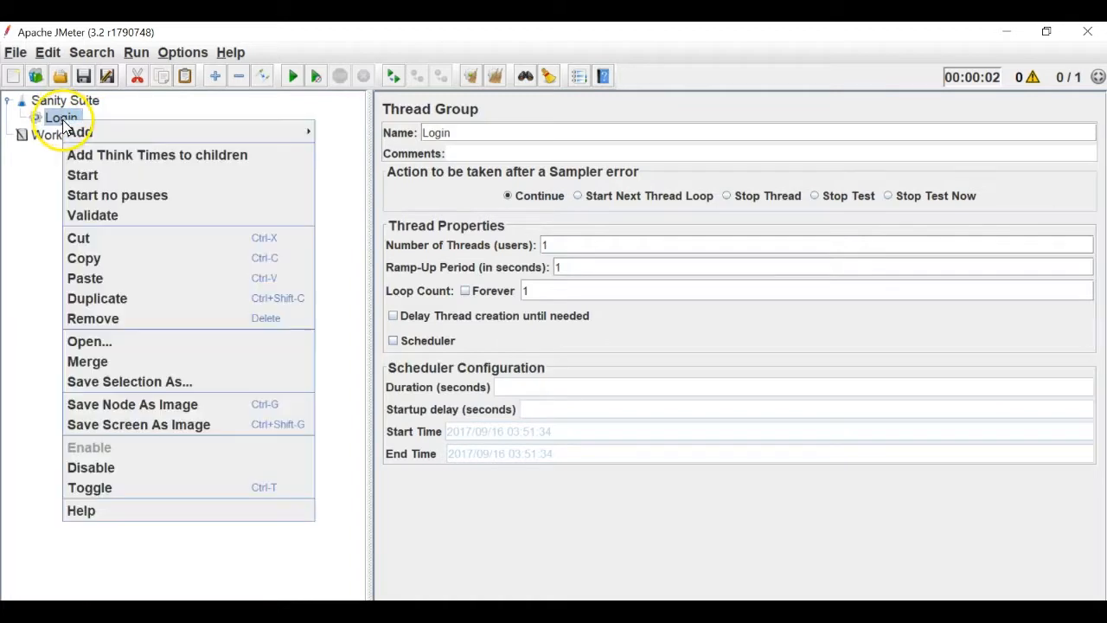
mouse_move(122, 130)
mouse_move(391, 217)
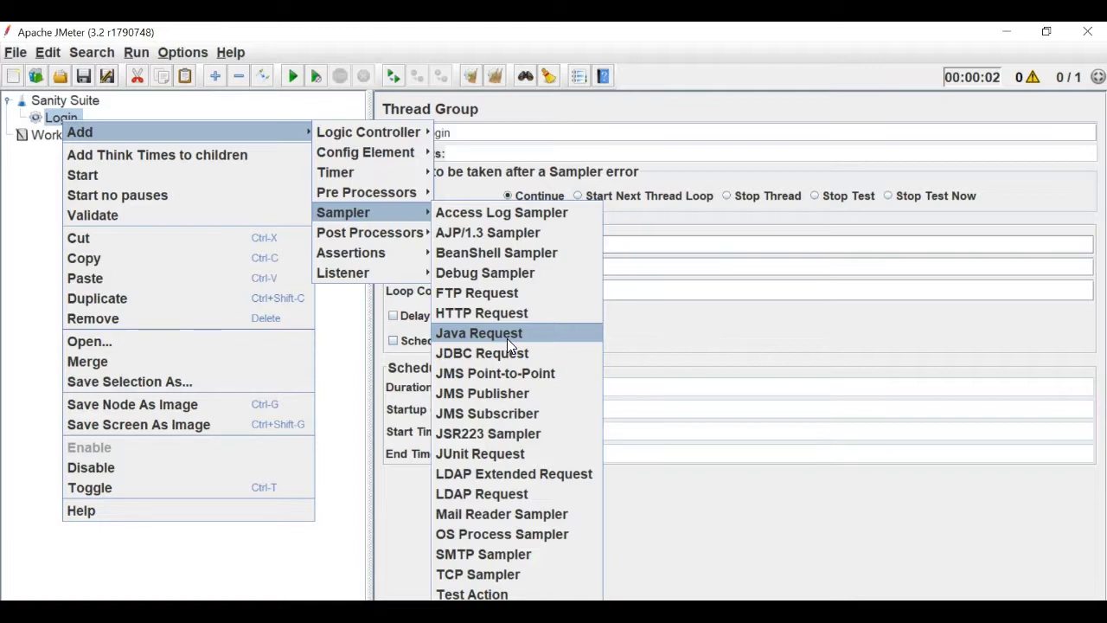
click(361, 221)
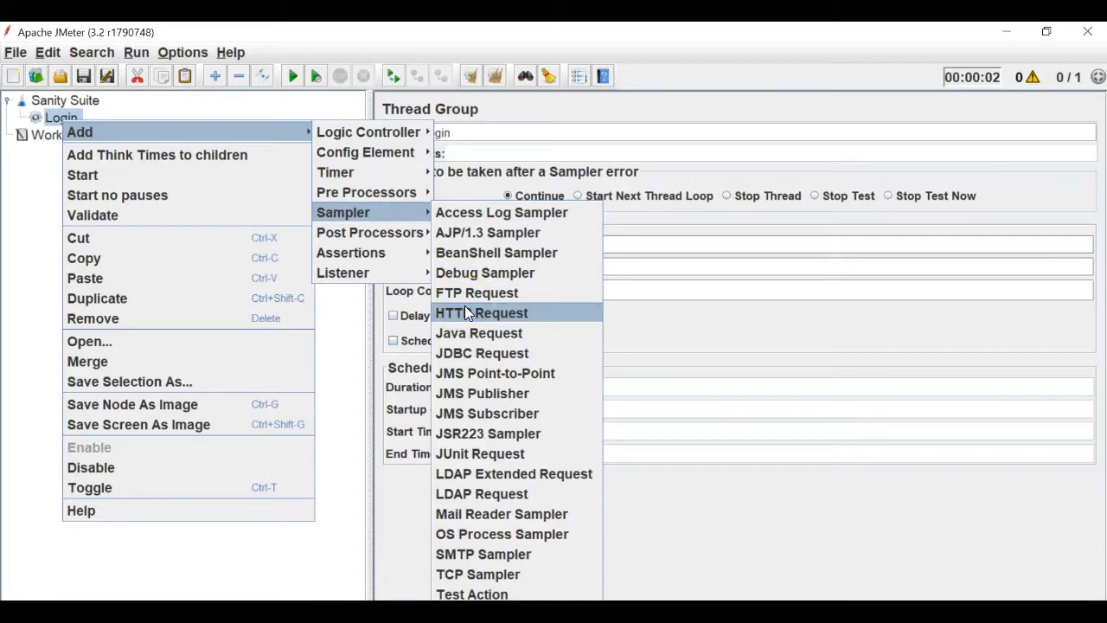
click(465, 332)
click(271, 231)
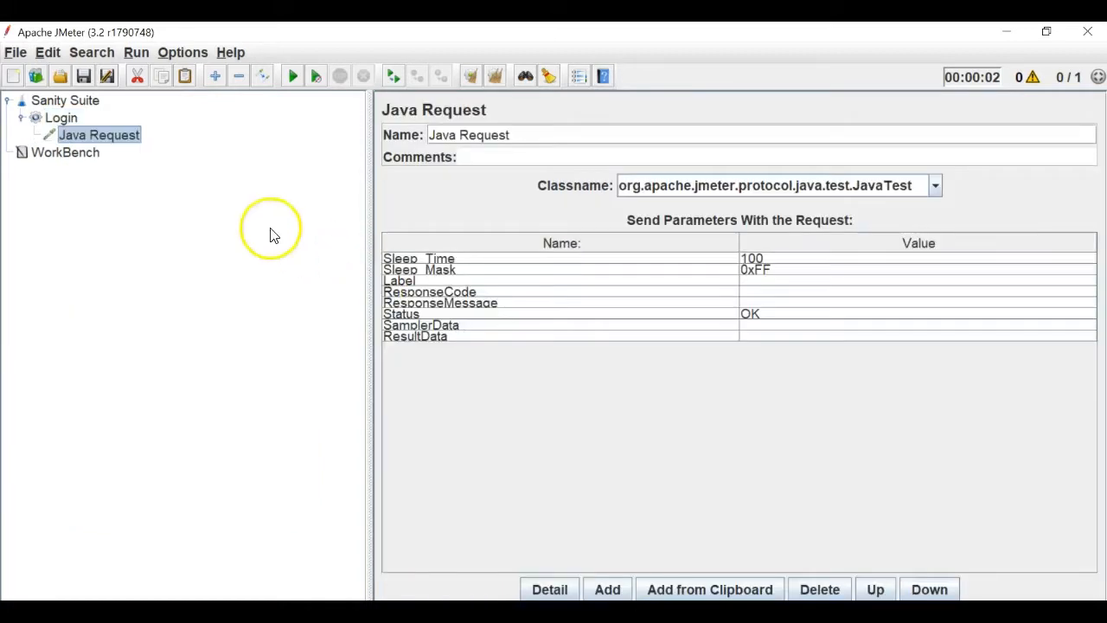
Rename the Login thread group as Scenario1.
click(73, 121)
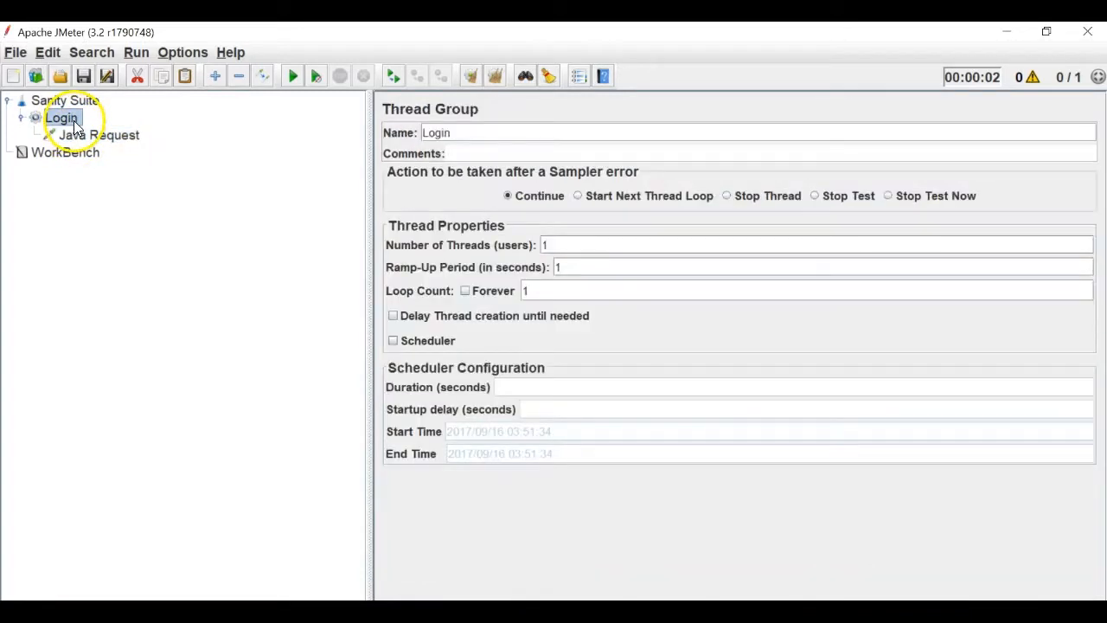
drag(486, 128, 422, 137)
text(Scenario1)
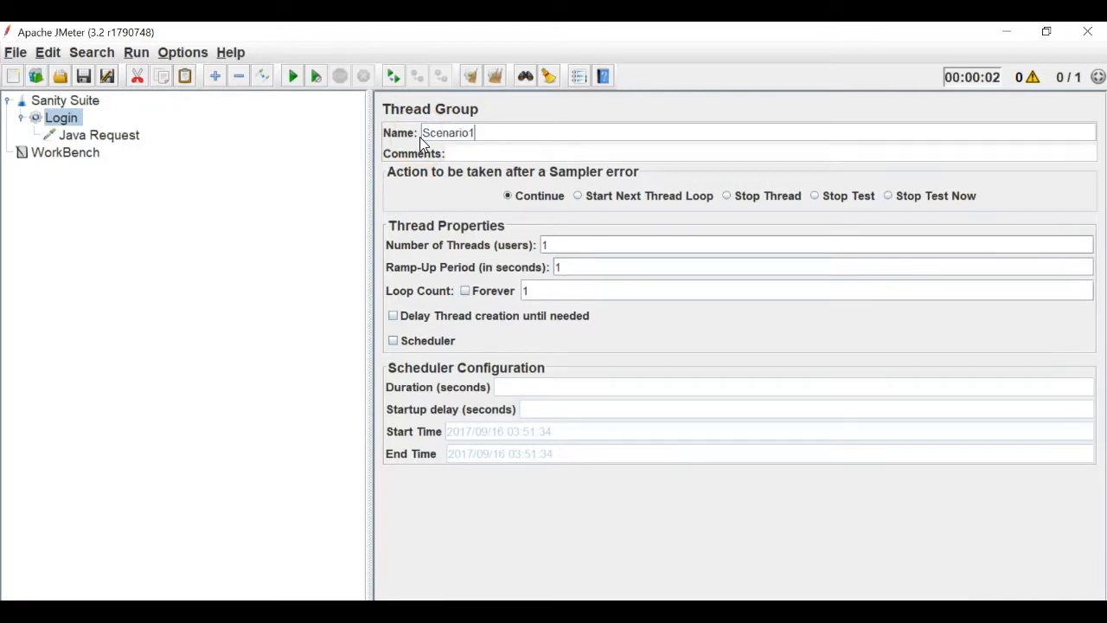
Rename the Java Request sampler under Scenario1 as Login Request.
click(65, 134)
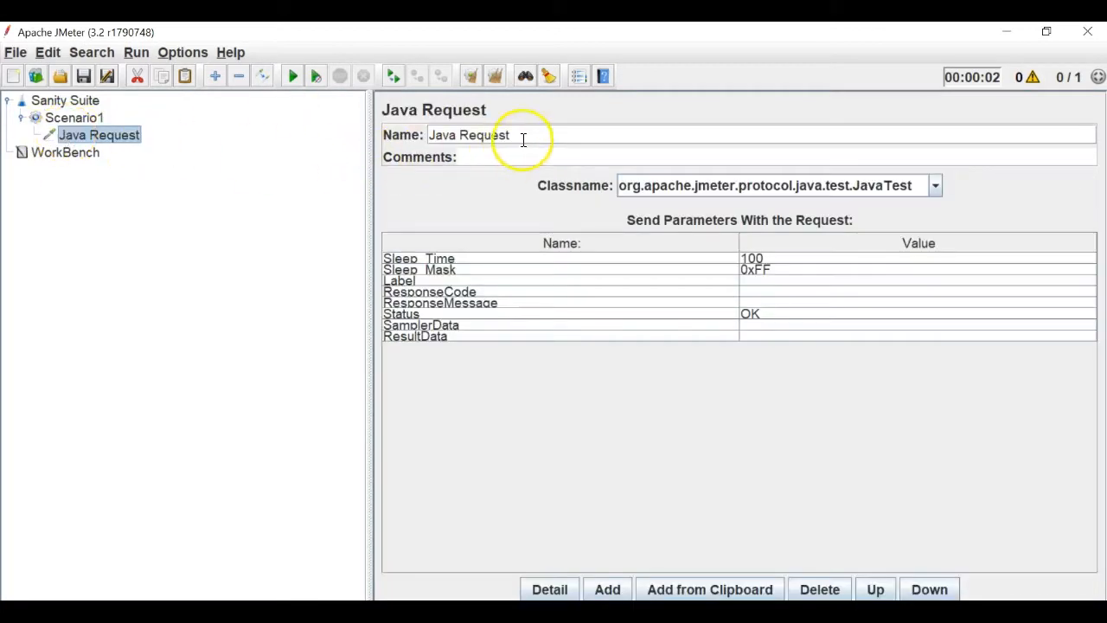
drag(524, 140, 430, 136)
key(BackSpace)
text(Login Re)
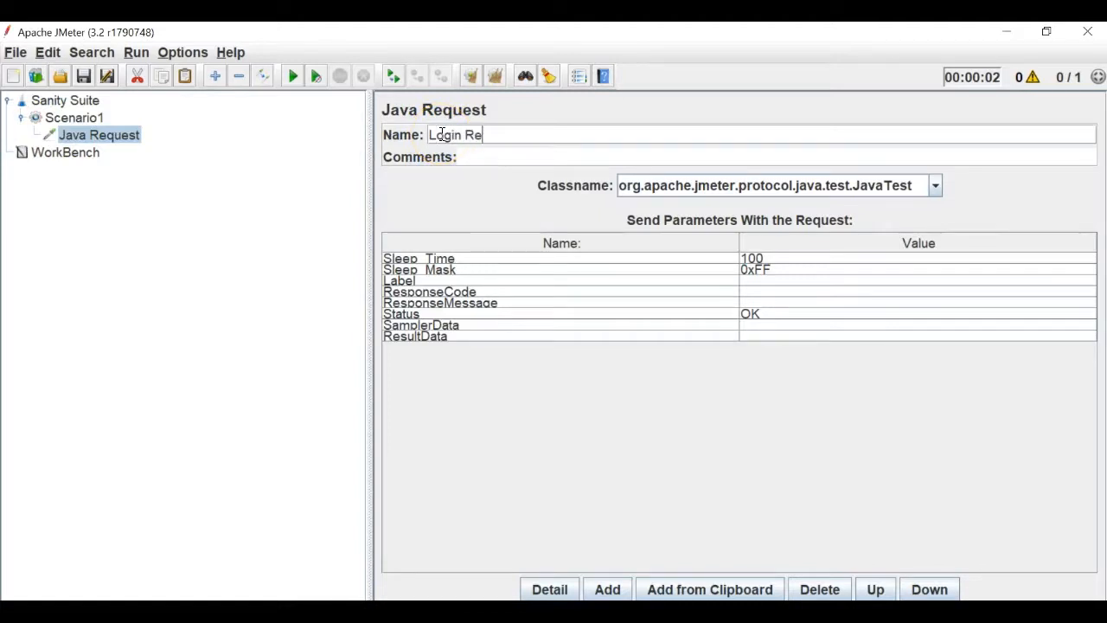
text(quest)
click(68, 118)
click(76, 139)
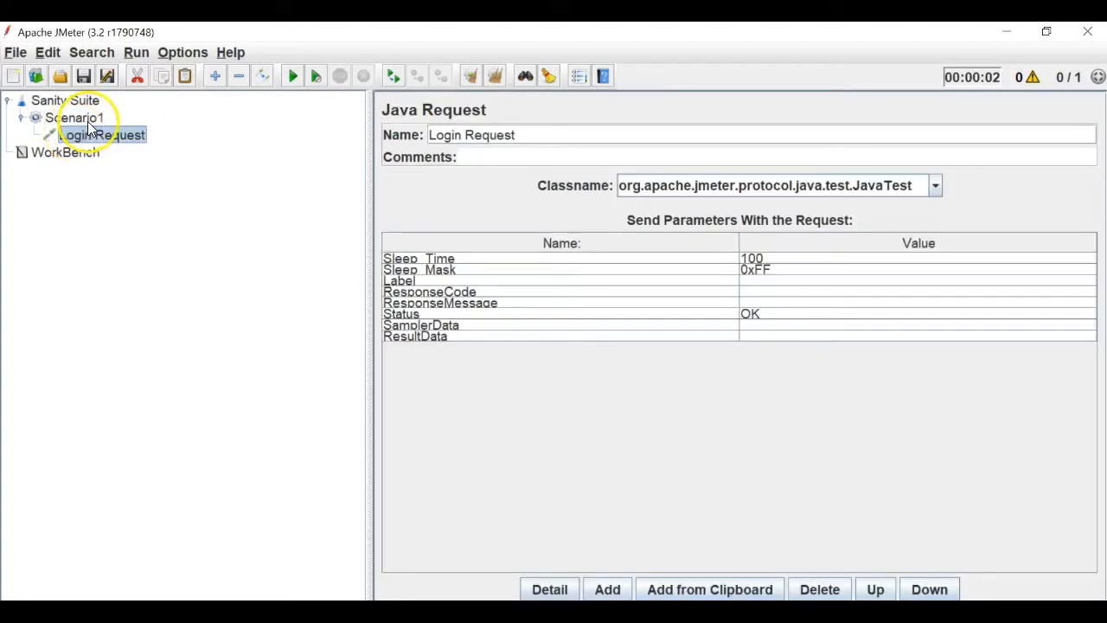
Add a View Results Tree listener to the Scenario1 thread group.
click(87, 122)
right_click(87, 121)
mouse_move(320, 129)
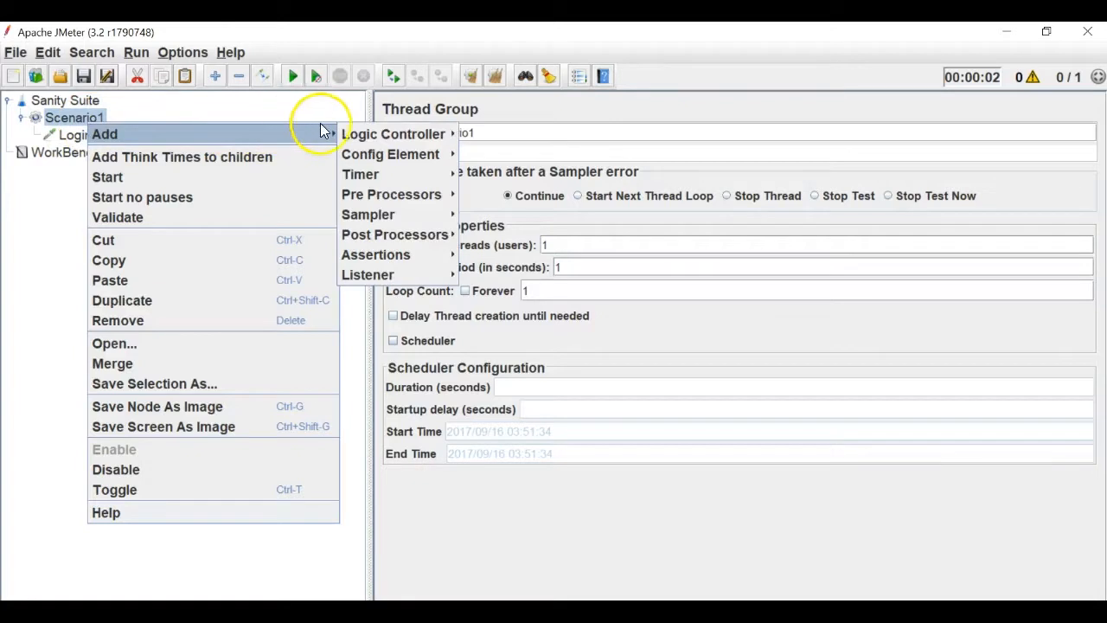
mouse_move(391, 272)
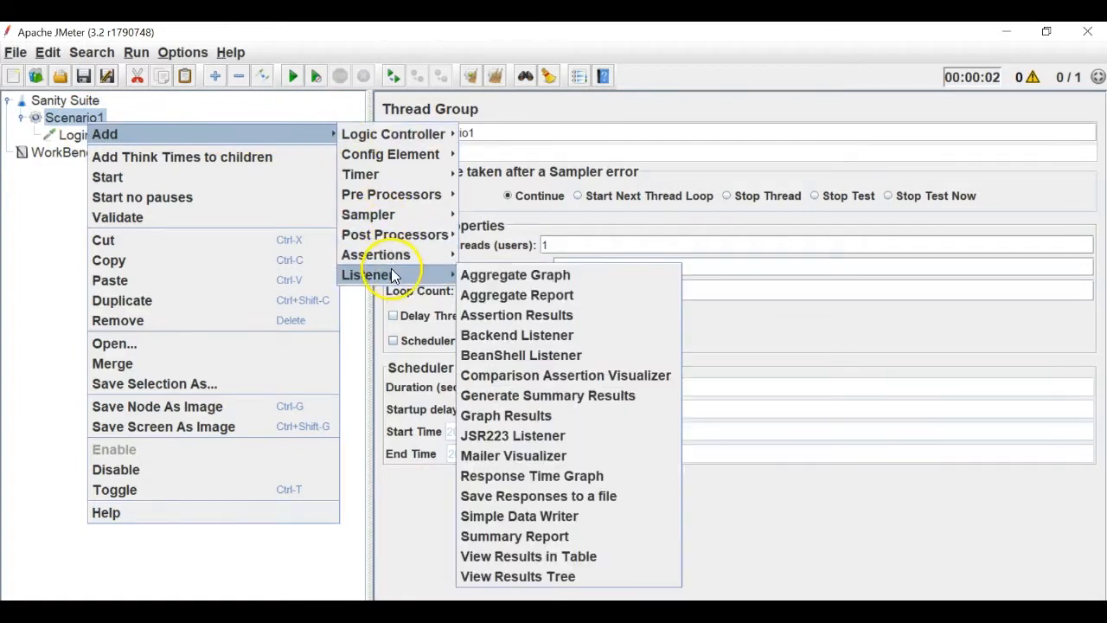
click(498, 576)
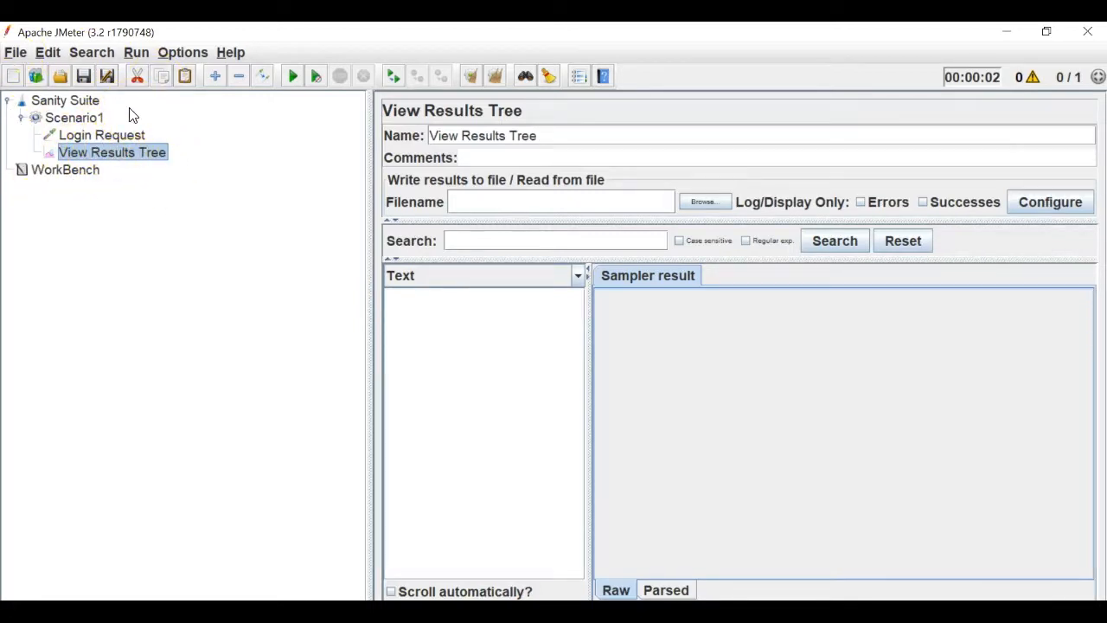
Review the Sanity Suite structure: the Scenario1 thread group, its Login Request sampler and its View Results Tree listener.
click(81, 101)
click(38, 118)
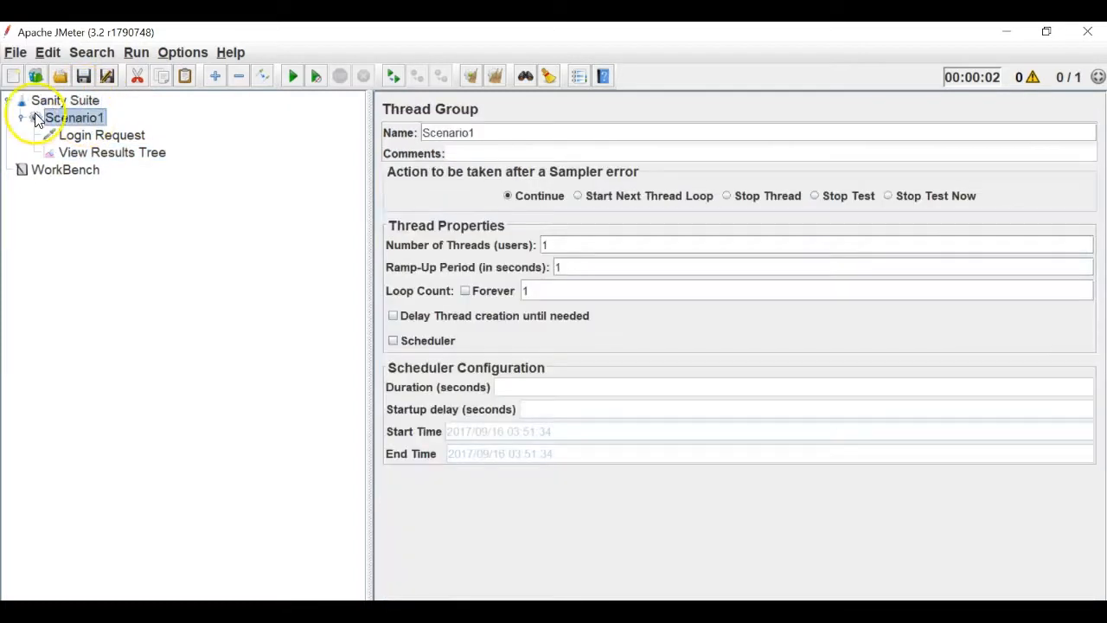
click(21, 118)
click(21, 118)
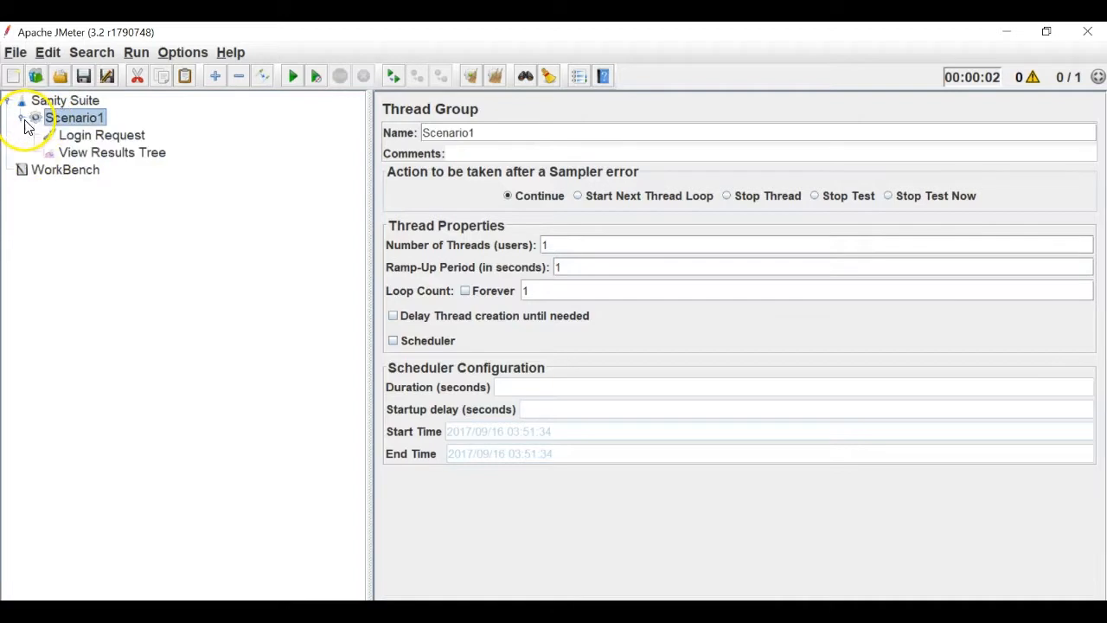
click(99, 132)
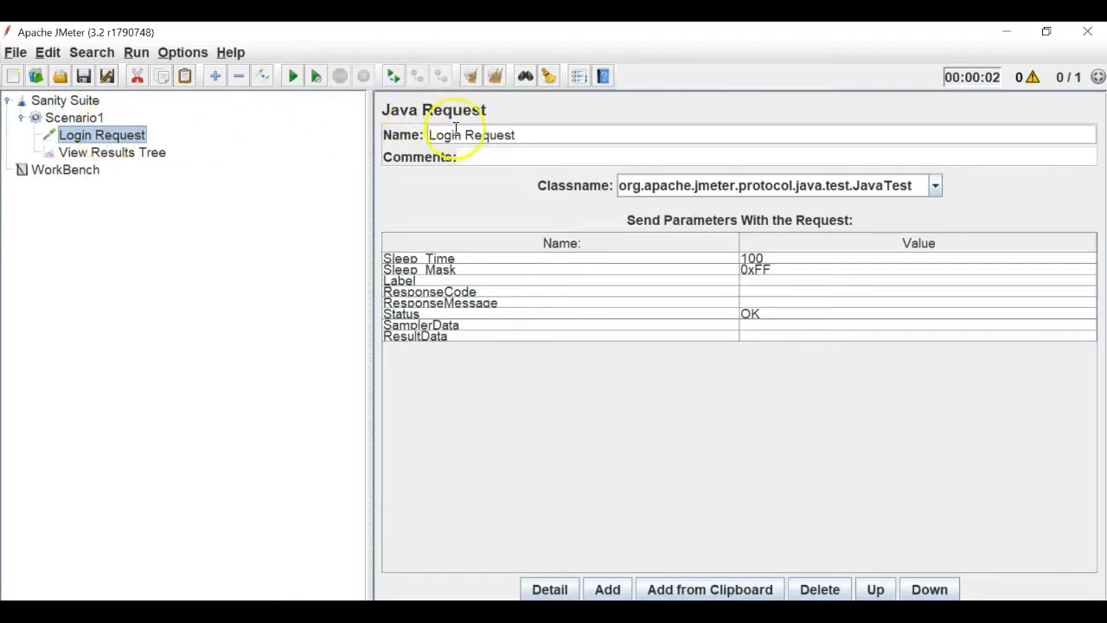
drag(519, 134, 423, 135)
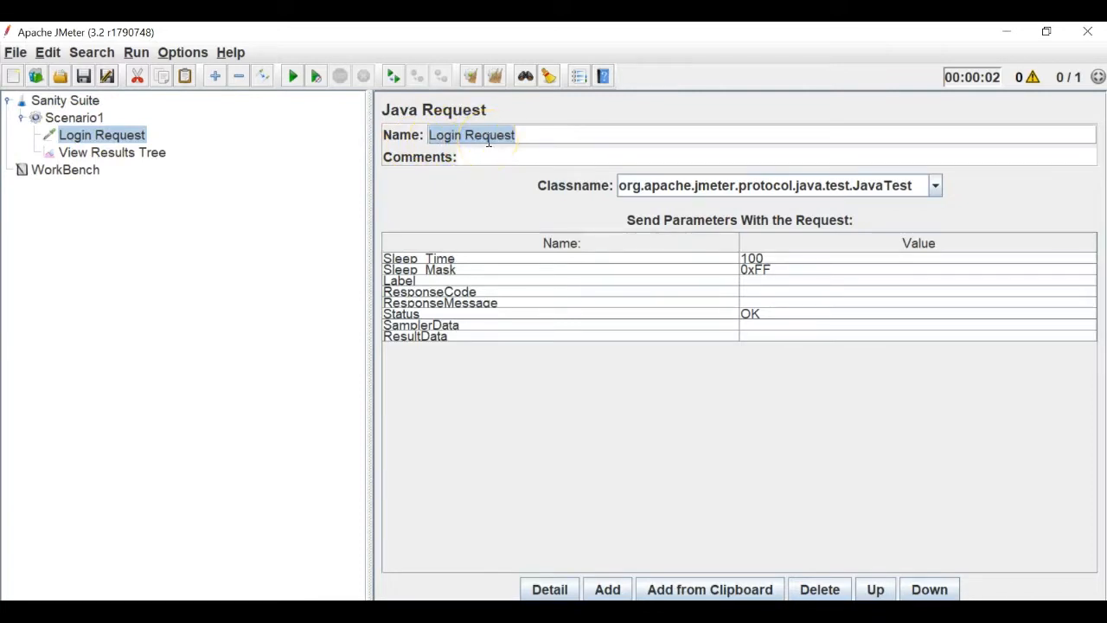
click(117, 153)
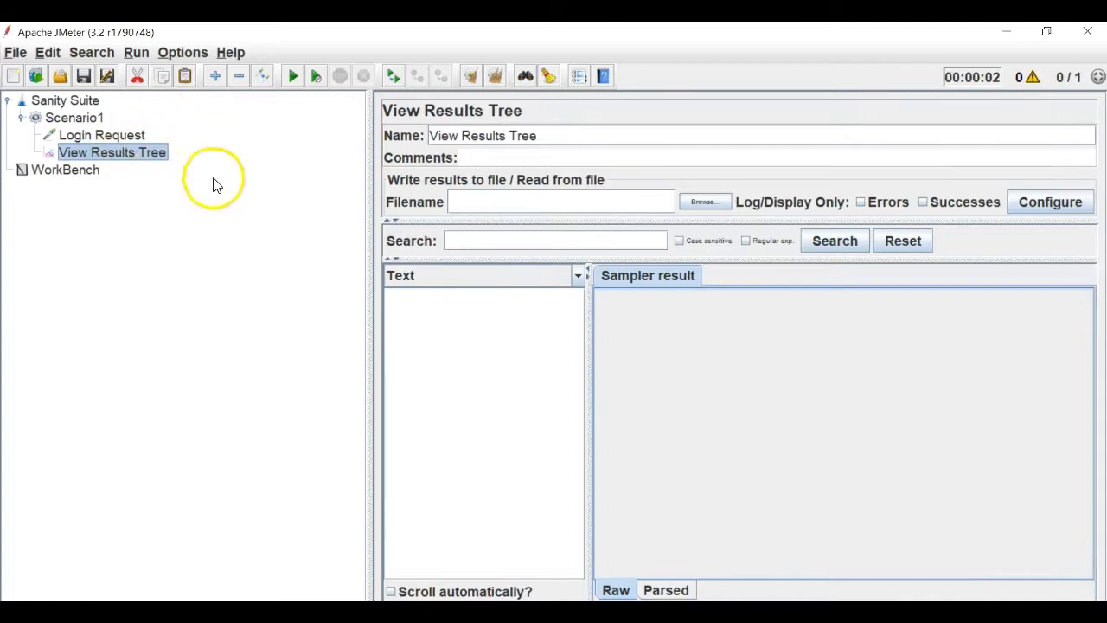
click(65, 117)
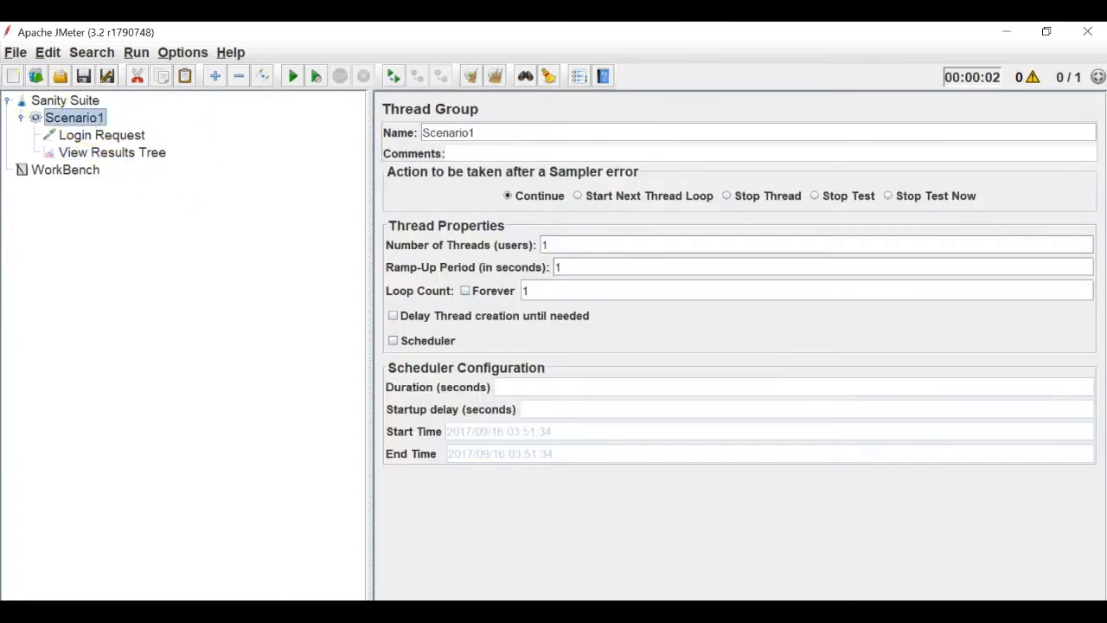
Start saving the test to a file and choose the 5- Basic Features folder in JMeter Videos as the location.
click(15, 52)
click(65, 197)
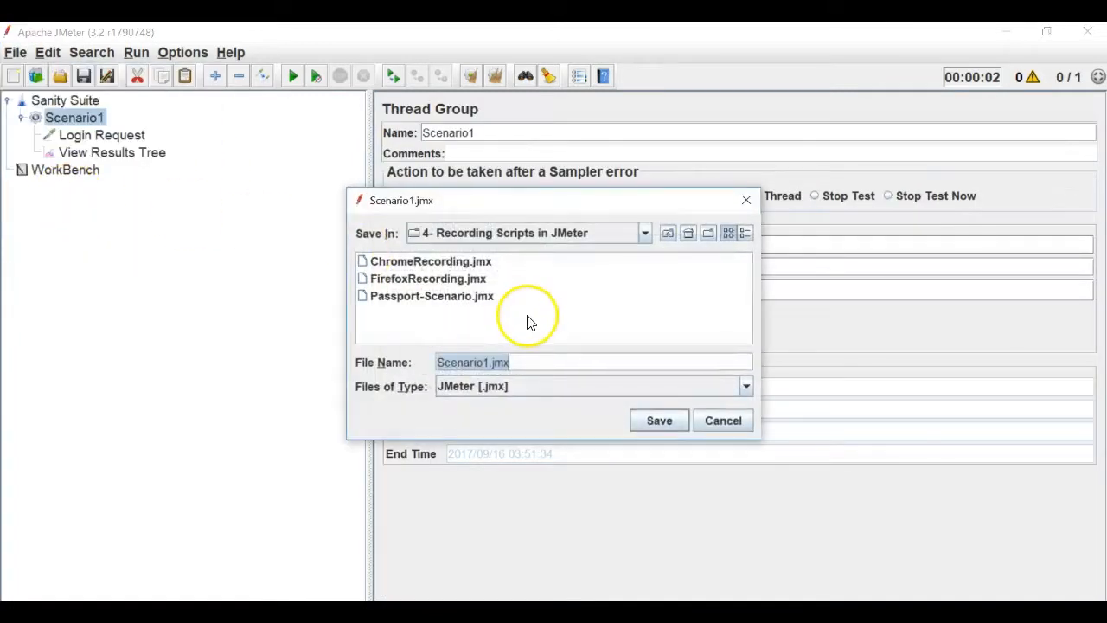
click(667, 235)
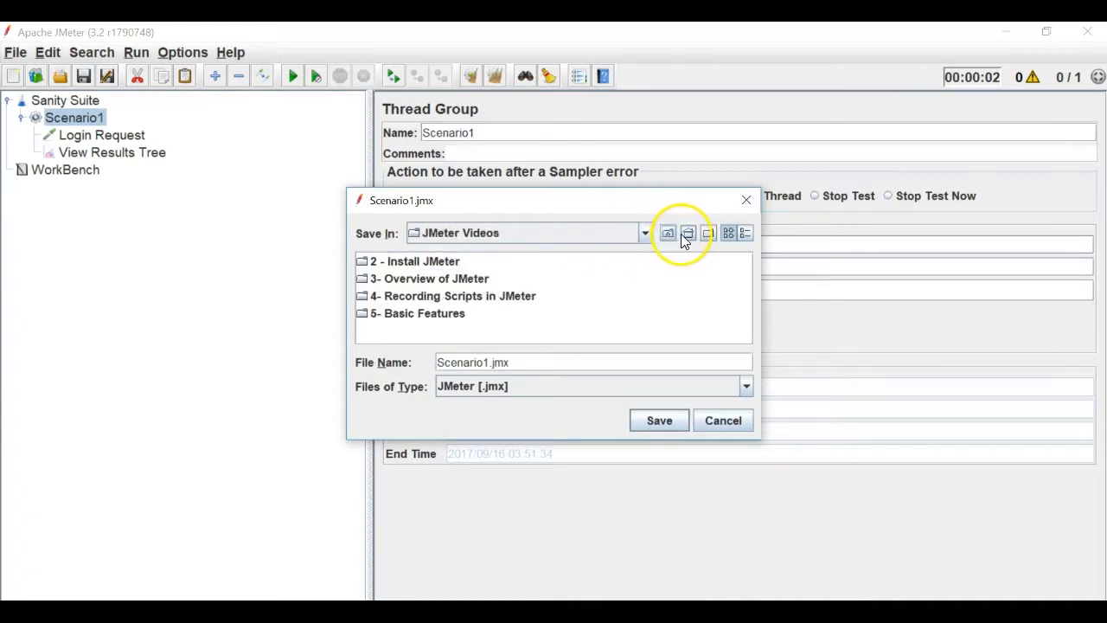
double_click(407, 313)
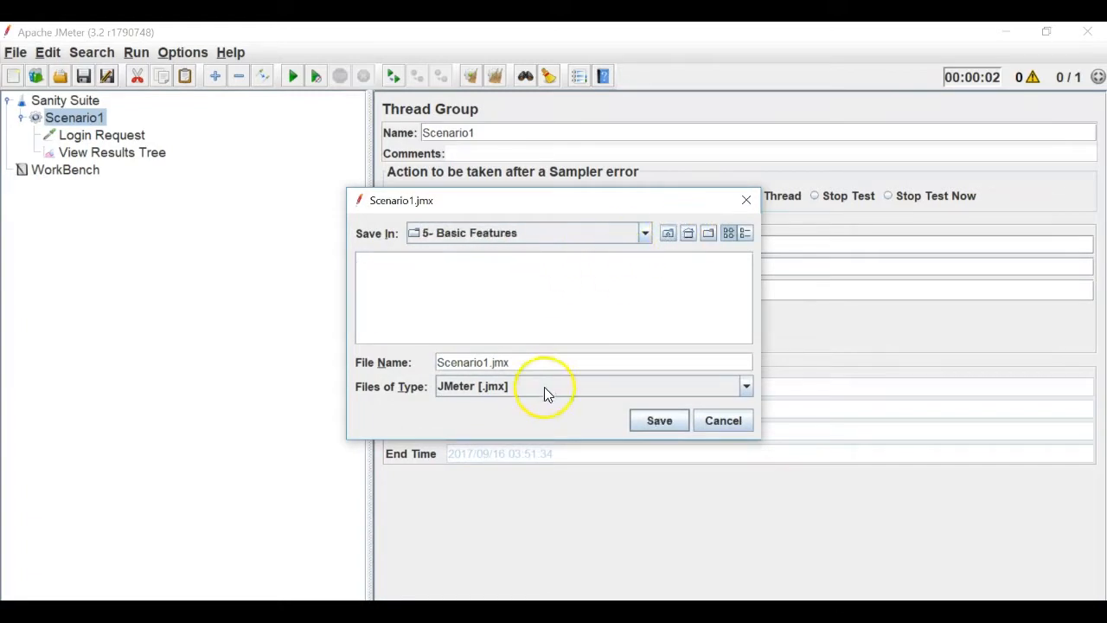
Save the test plan as JMeterTemplate.jmx in the 5- Basic Features folder.
click(486, 362)
key(BackSpace)
key(BackSpace)
key(BackSpace)
key(BackSpace)
key(BackSpace)
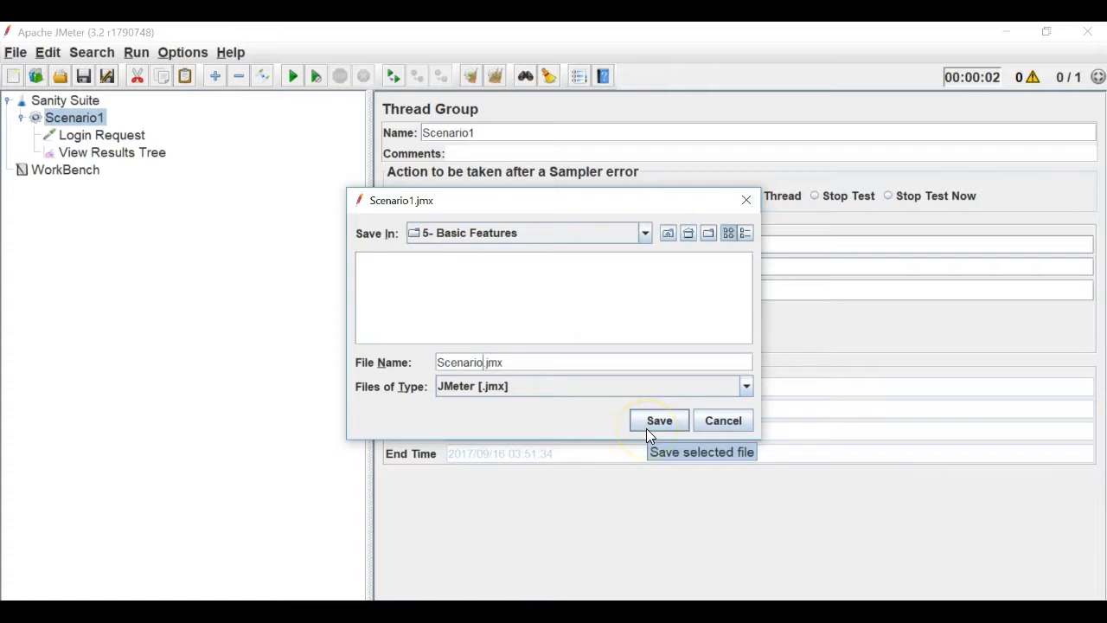
key(BackSpace)
key(BackSpace)
key(BackSpace)
key(BackSpace)
text(Test)
key(BackSpace)
key(BackSpace)
key(BackSpace)
key(BackSpace)
text(JMeter)
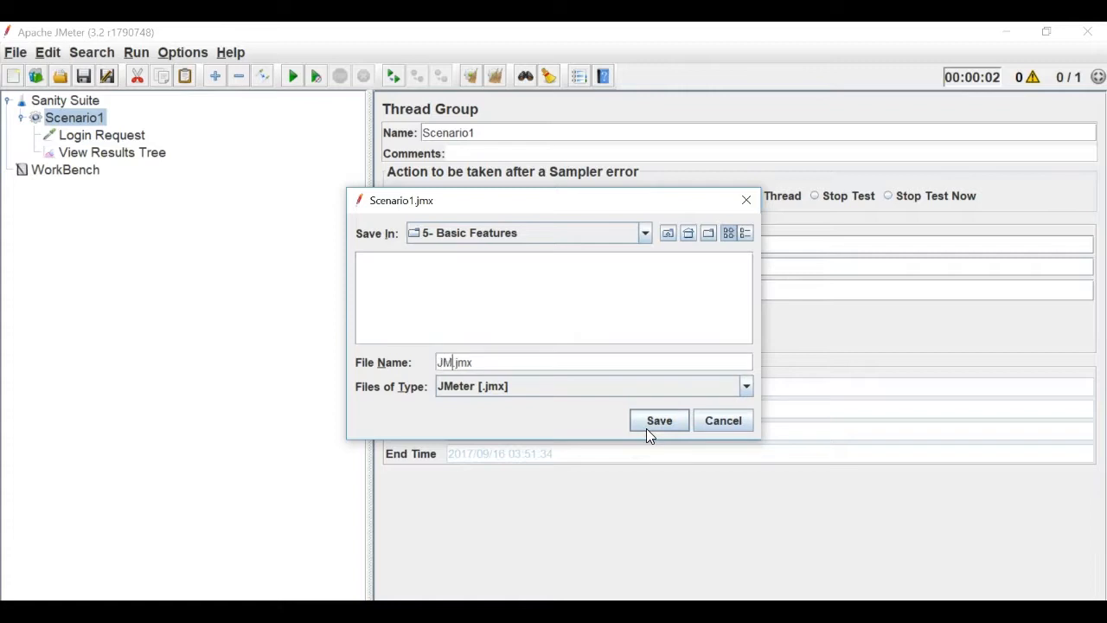
text(Template)
key(Return)
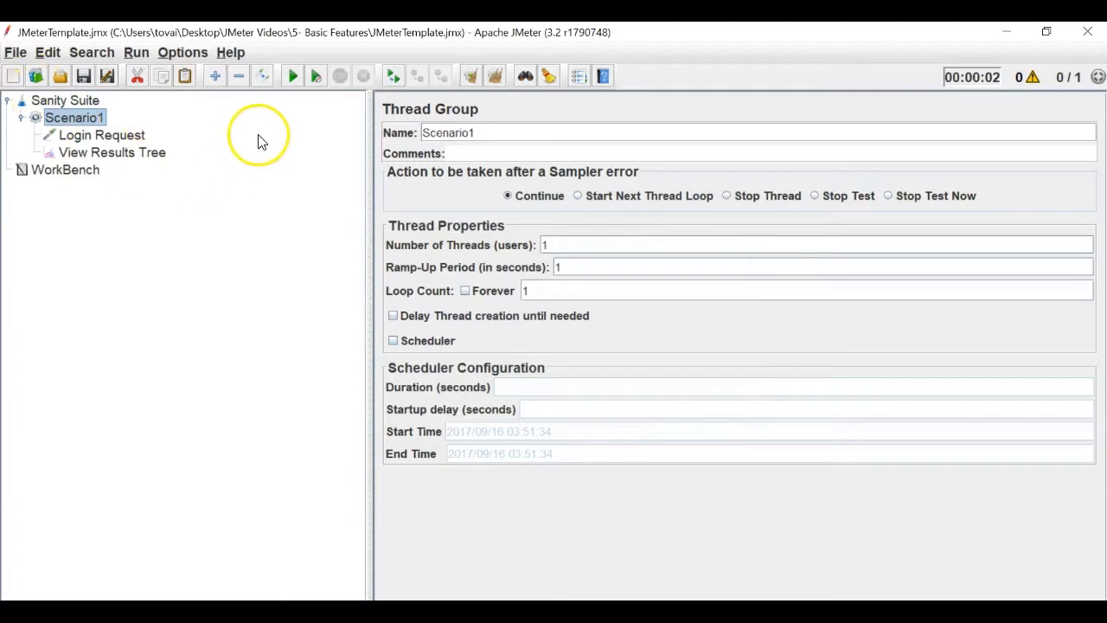
Add a second Java Request sampler to the Scenario1 thread group.
click(292, 85)
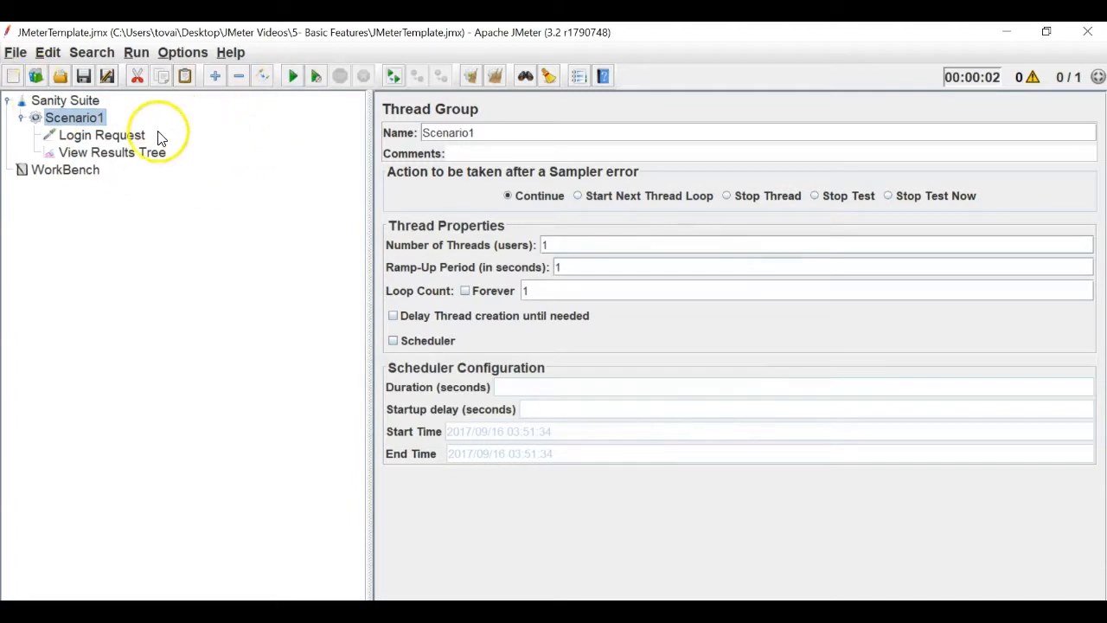
click(141, 154)
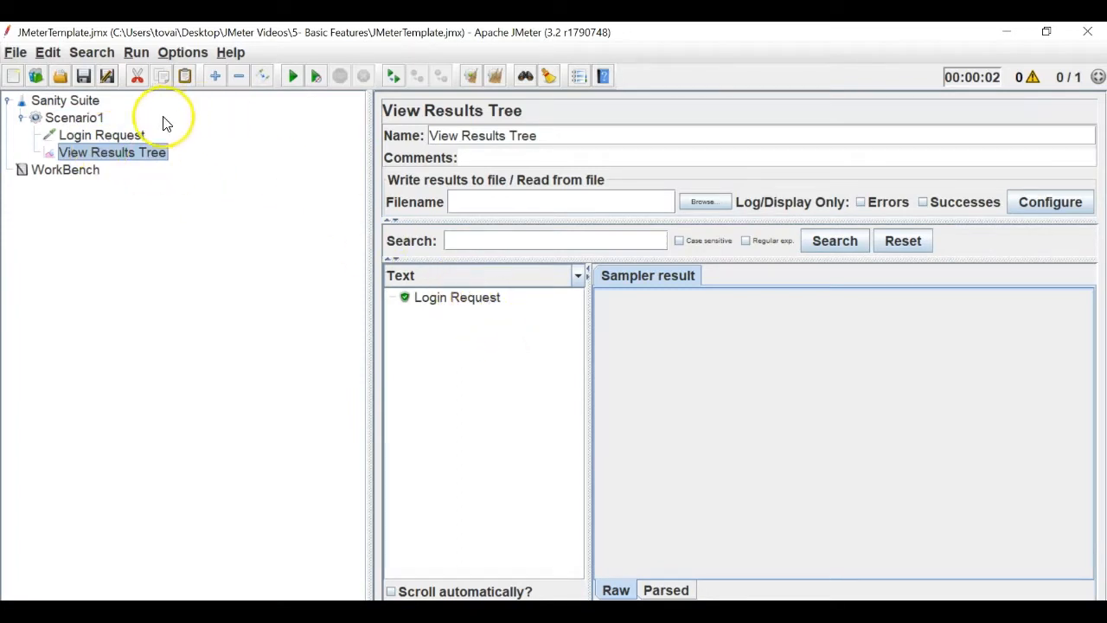
click(76, 119)
right_click(78, 120)
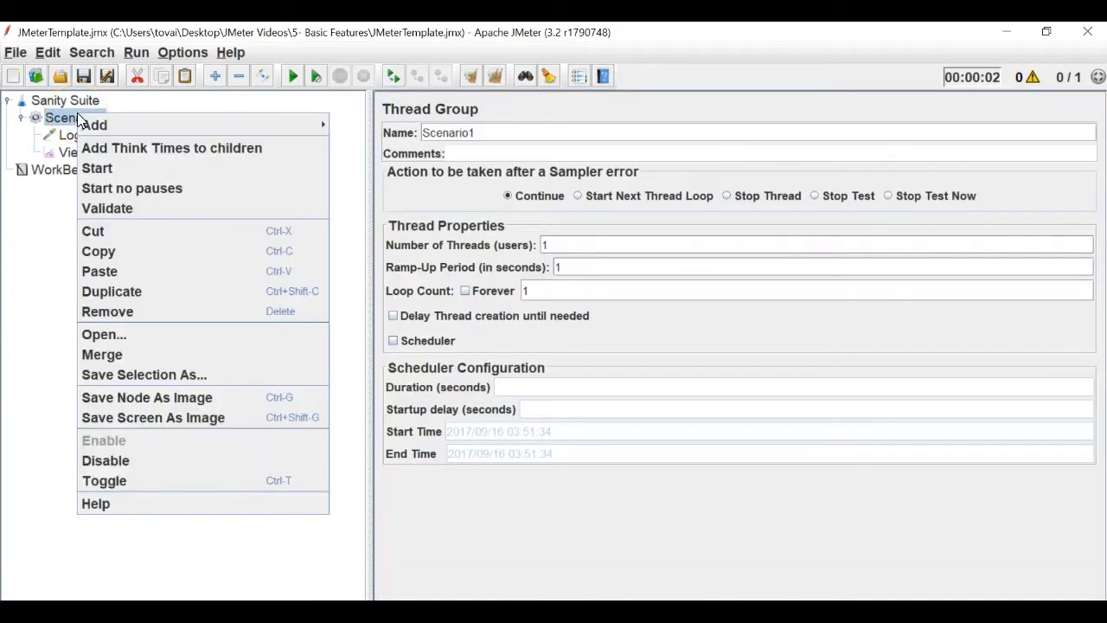
mouse_move(155, 124)
mouse_move(393, 125)
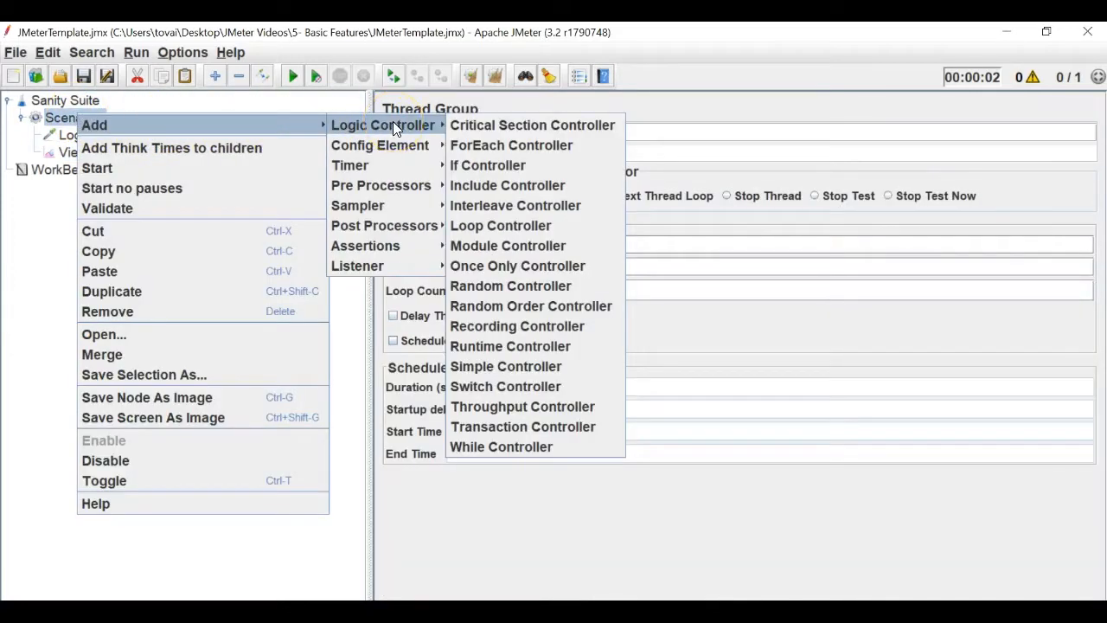
mouse_move(423, 205)
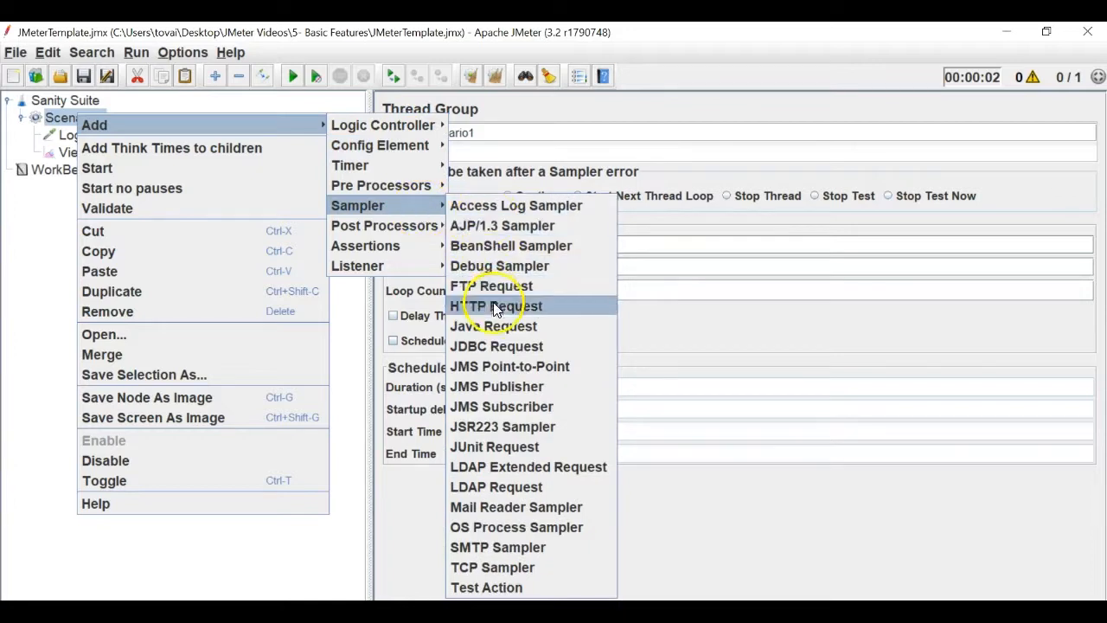
click(493, 326)
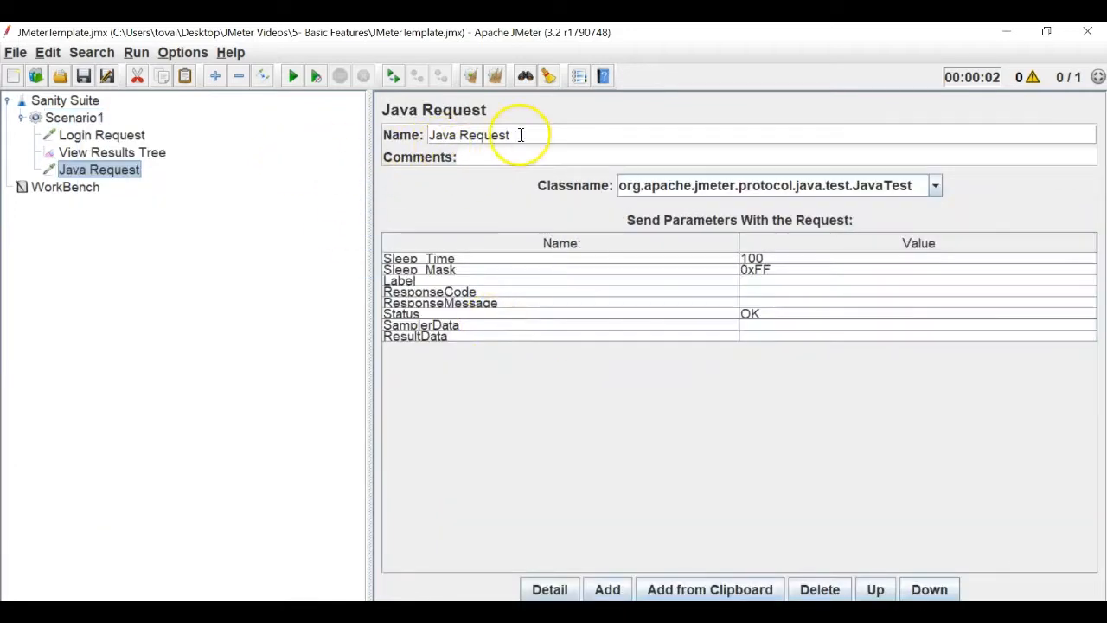
Rename the newly added Java Request sampler as Logout Request.
drag(519, 135, 319, 115)
text(Logout)
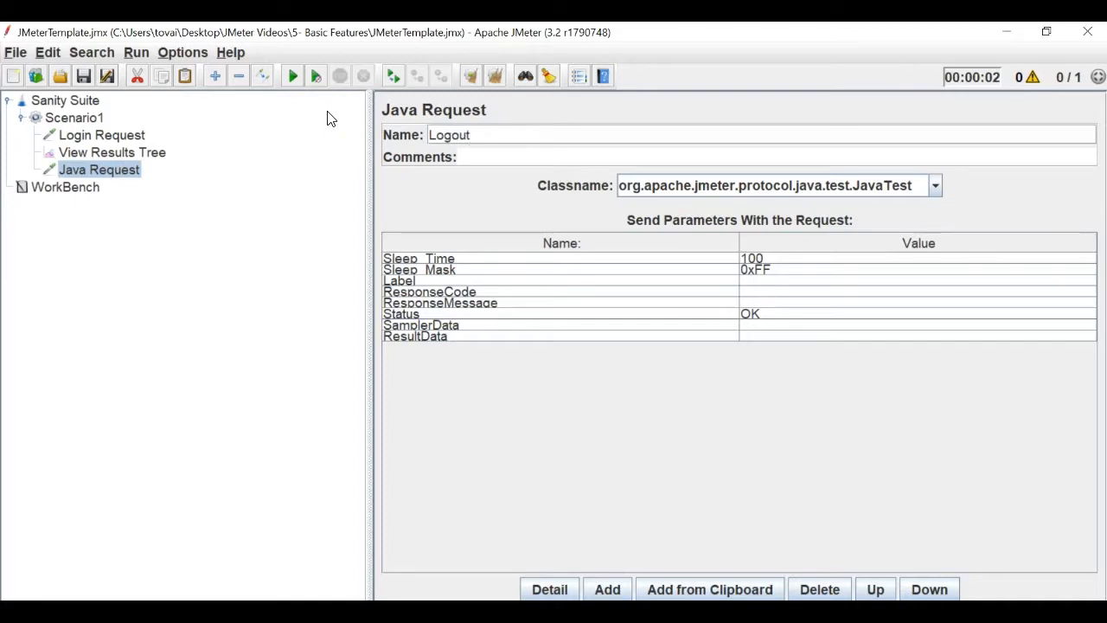
text( Request)
click(136, 171)
click(132, 151)
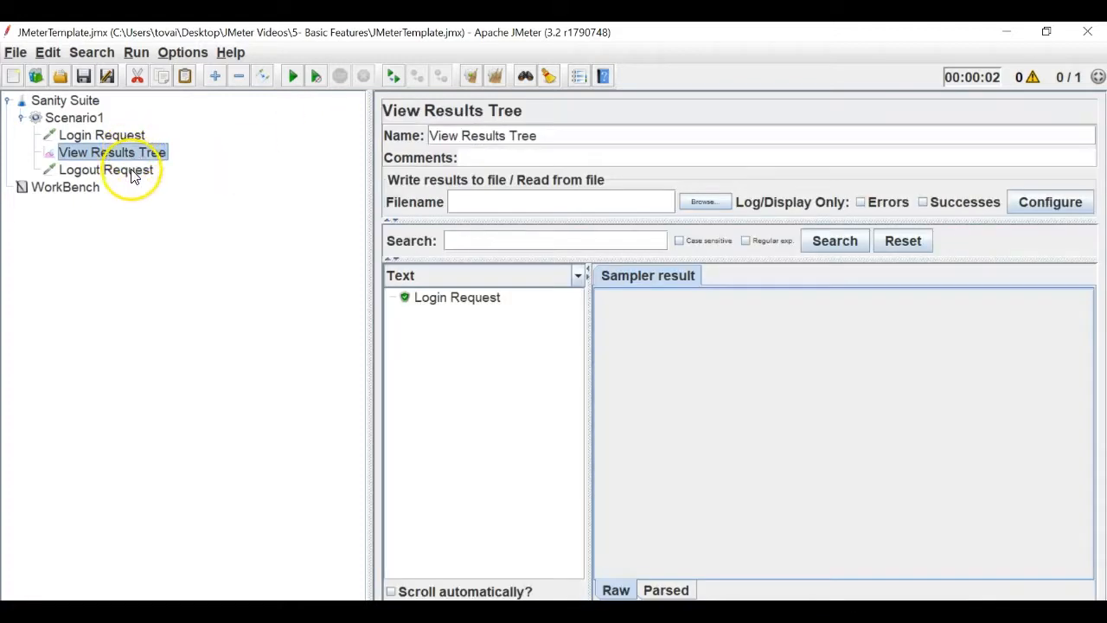
Move the Logout Request sampler above the View Results Tree listener, directly after Login Request.
click(134, 173)
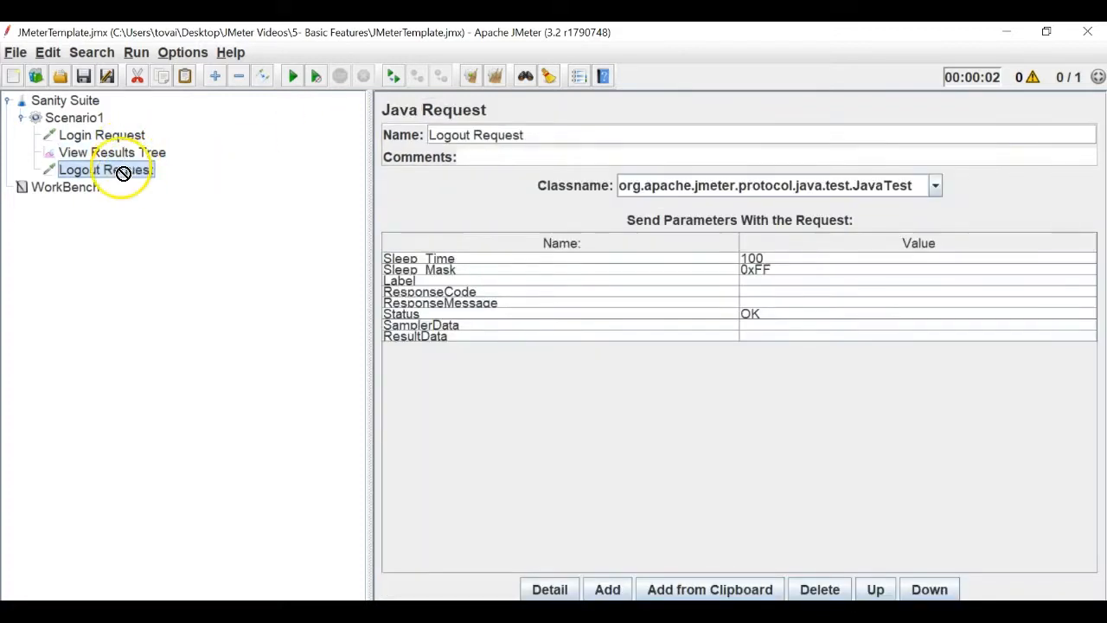
click(107, 139)
click(110, 171)
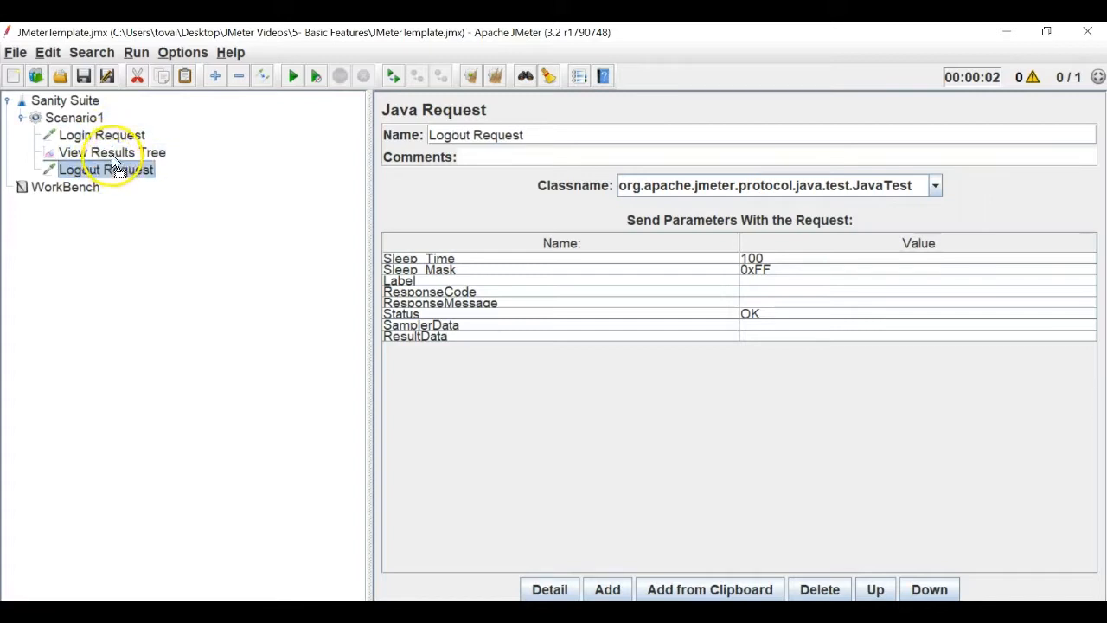
drag(110, 171, 115, 153)
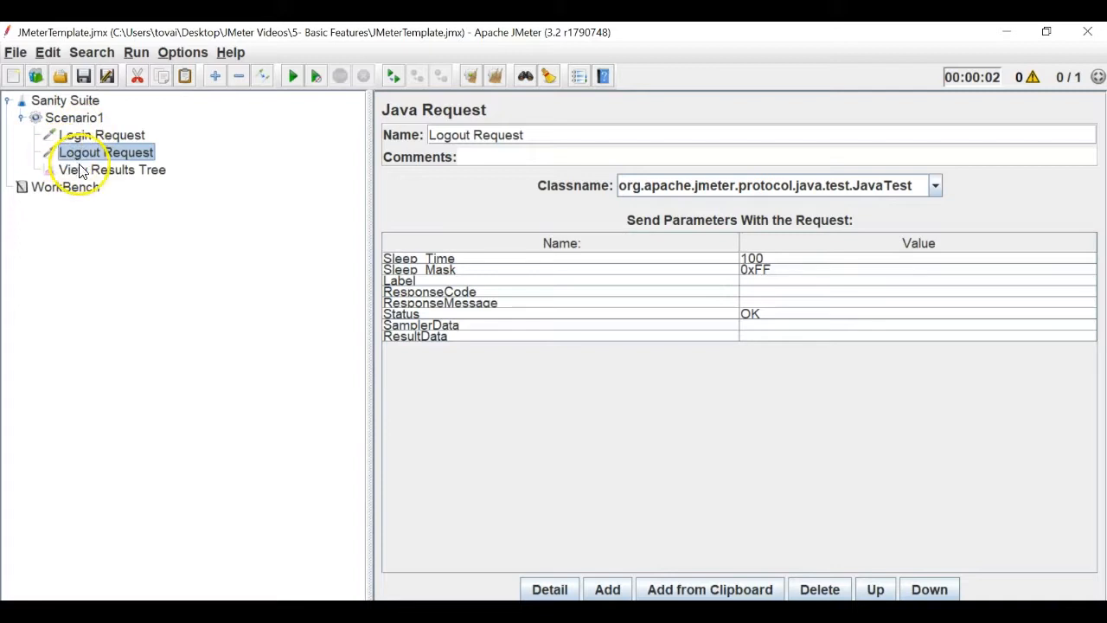
Review the order of the Login Request, Logout Request and View Results Tree elements within the Scenario1 thread group.
click(82, 172)
click(21, 118)
click(20, 117)
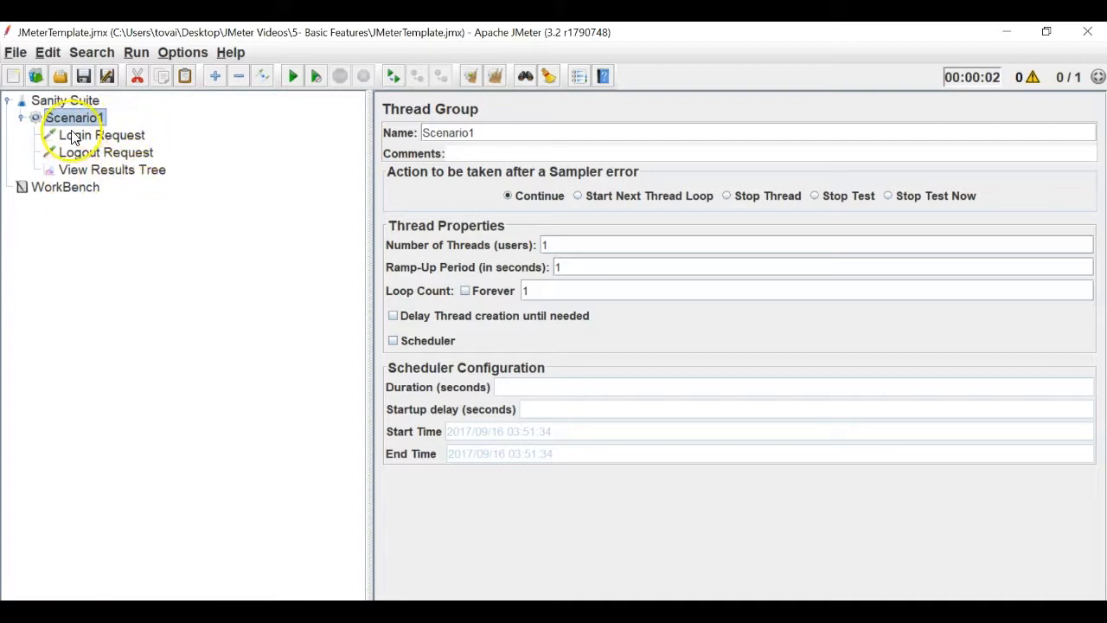
click(78, 170)
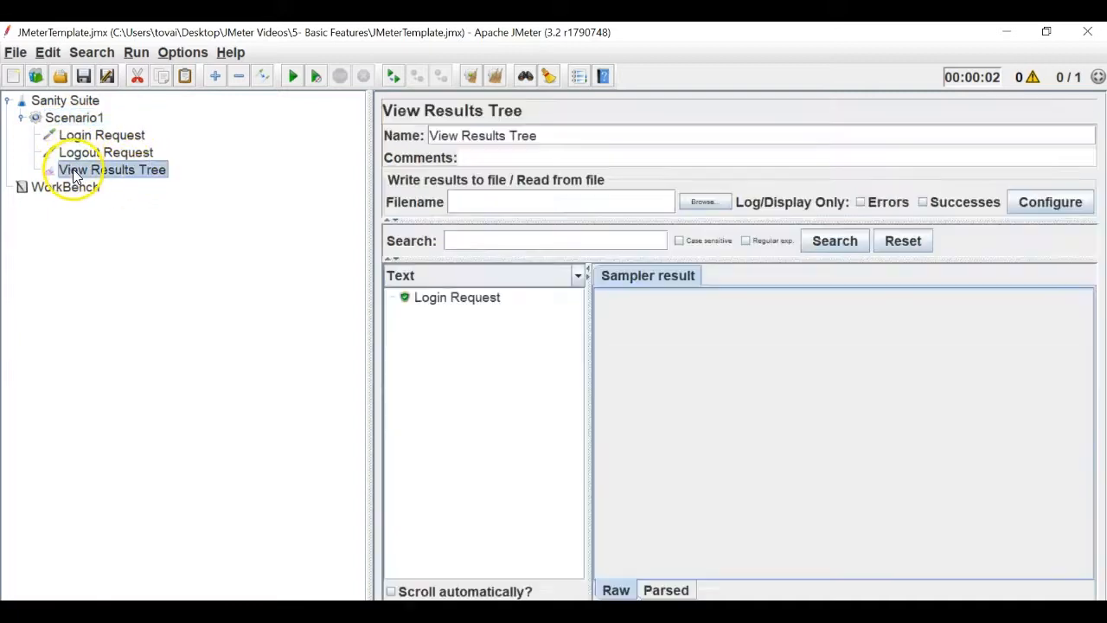
click(82, 153)
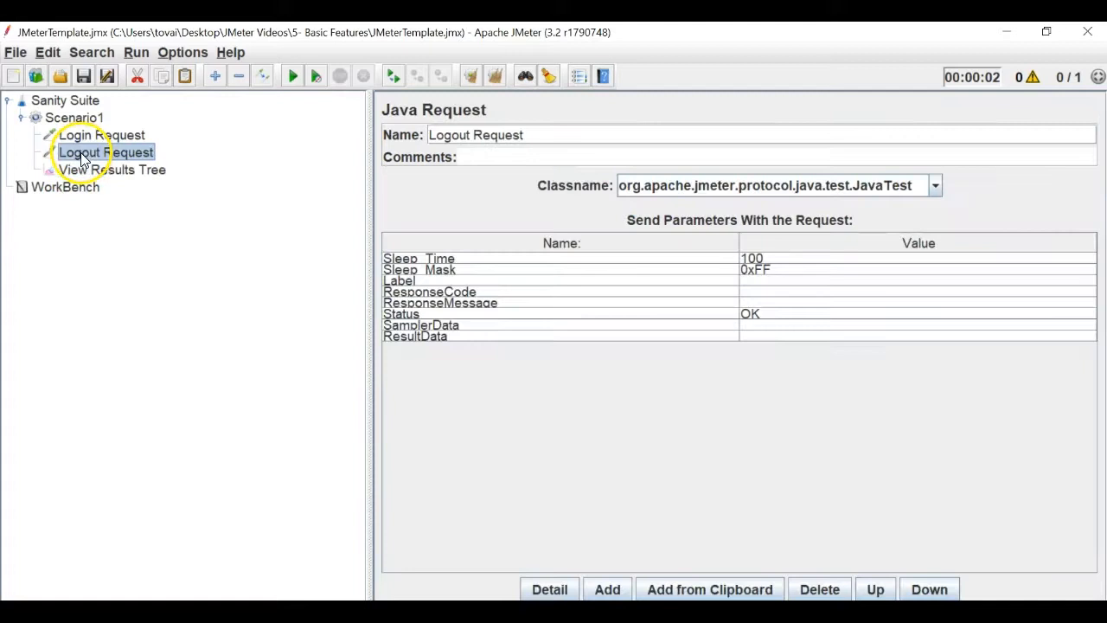
click(76, 135)
click(77, 170)
double_click(38, 118)
click(21, 118)
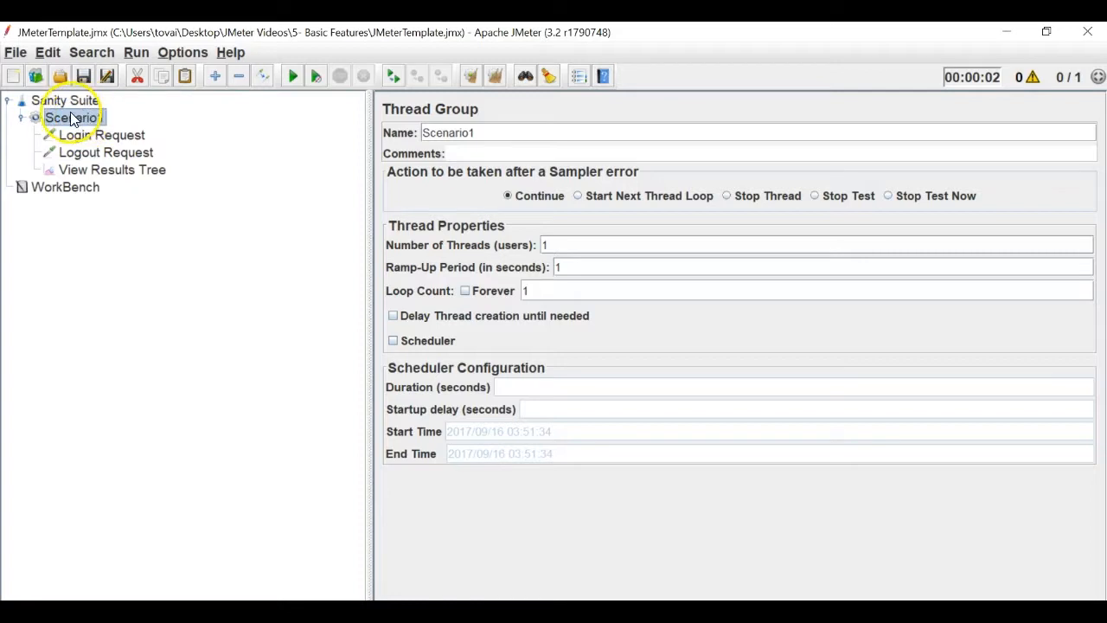
click(88, 138)
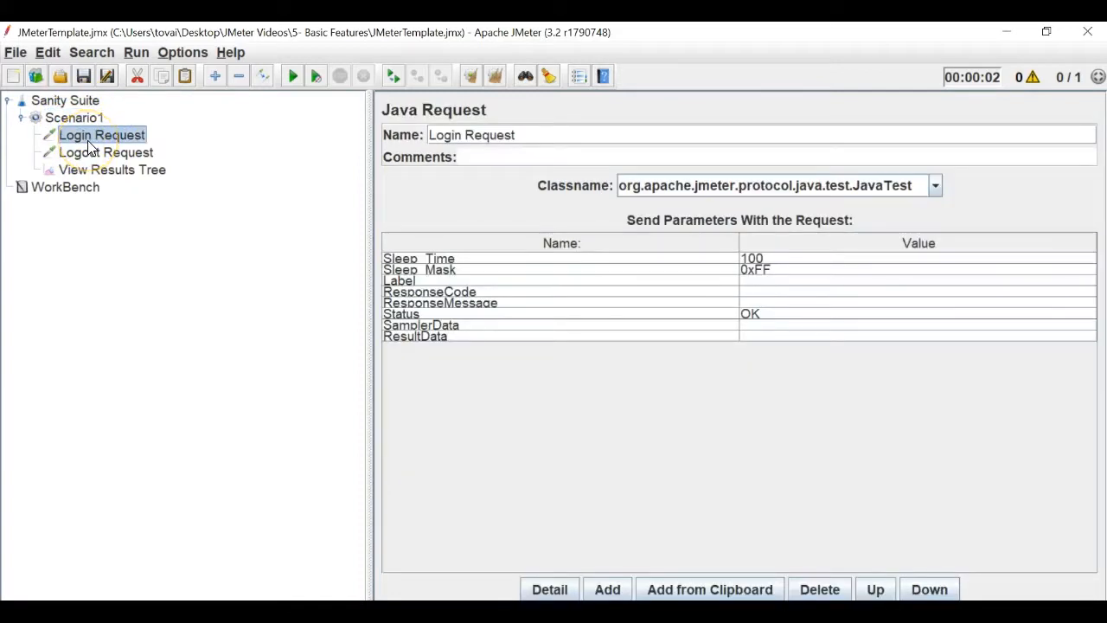
click(129, 156)
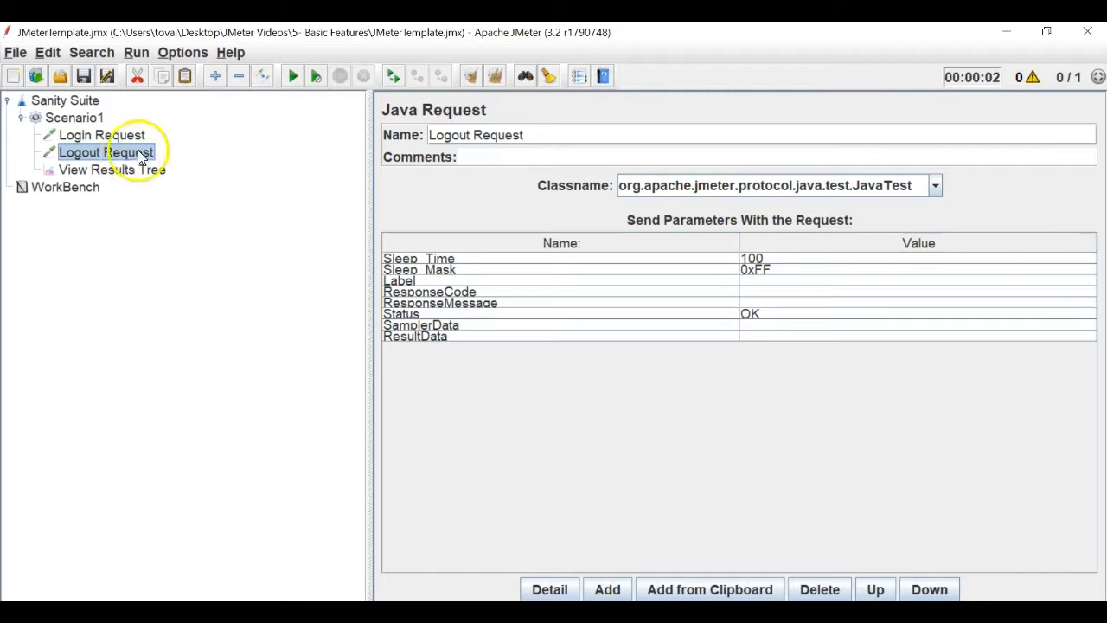
click(136, 137)
click(140, 154)
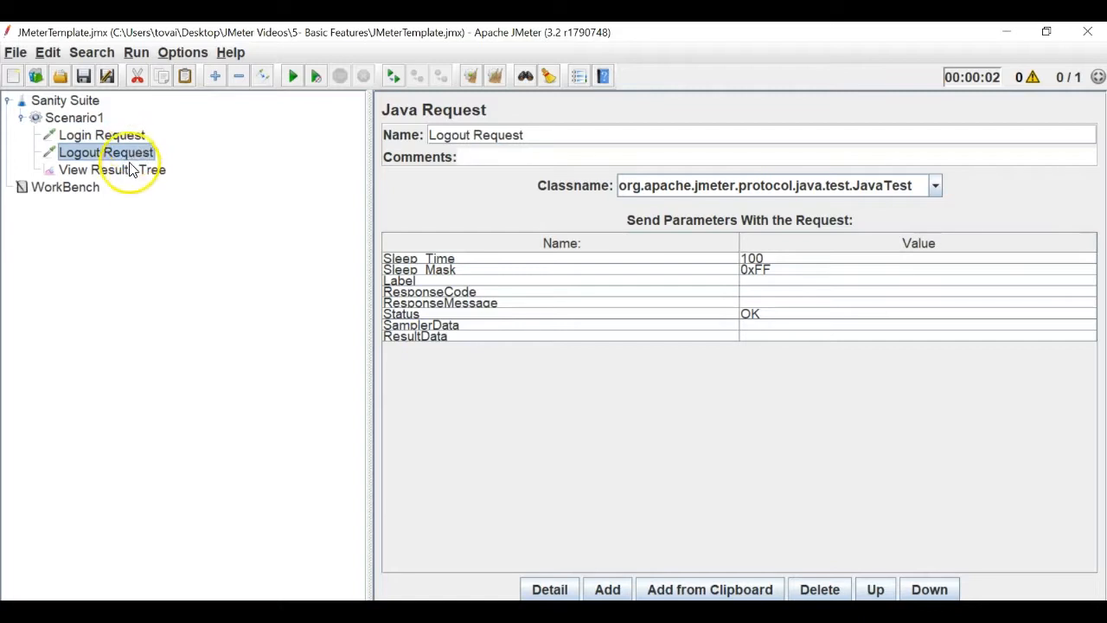
Clear all previous results from the View Results Tree listener and run the test.
click(128, 173)
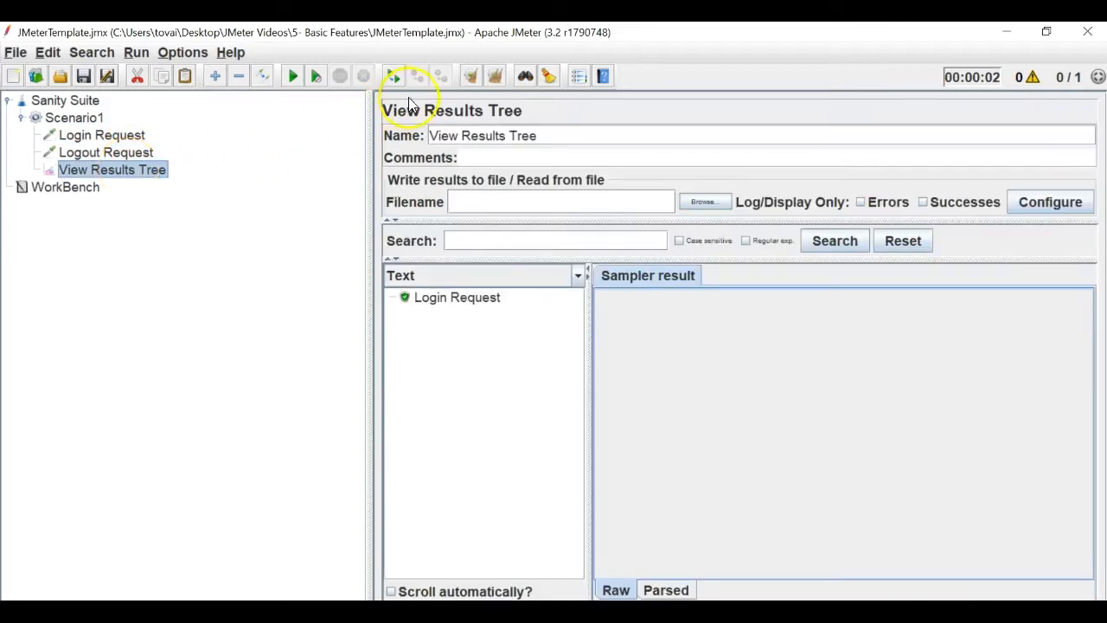
click(495, 77)
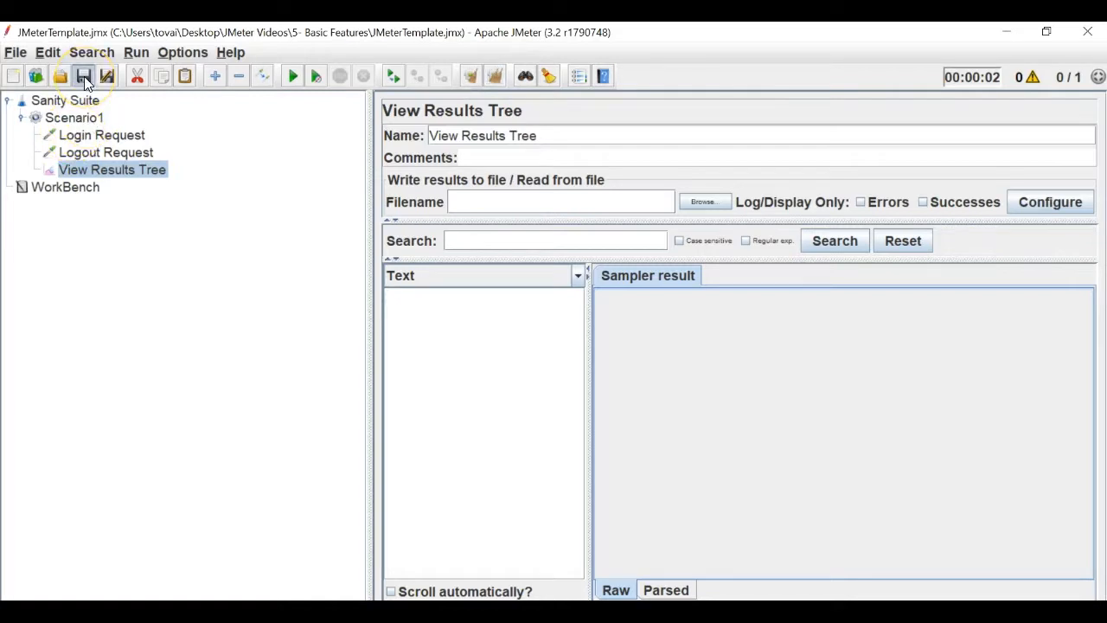
click(294, 76)
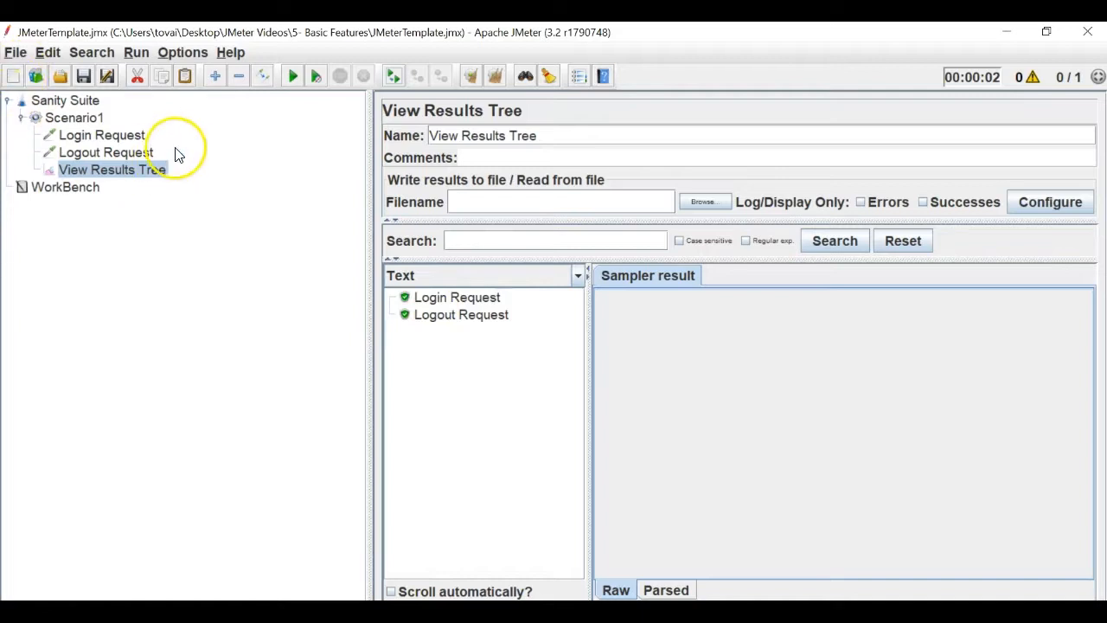
Create a new empty test plan and add a Thread Group to it.
click(117, 140)
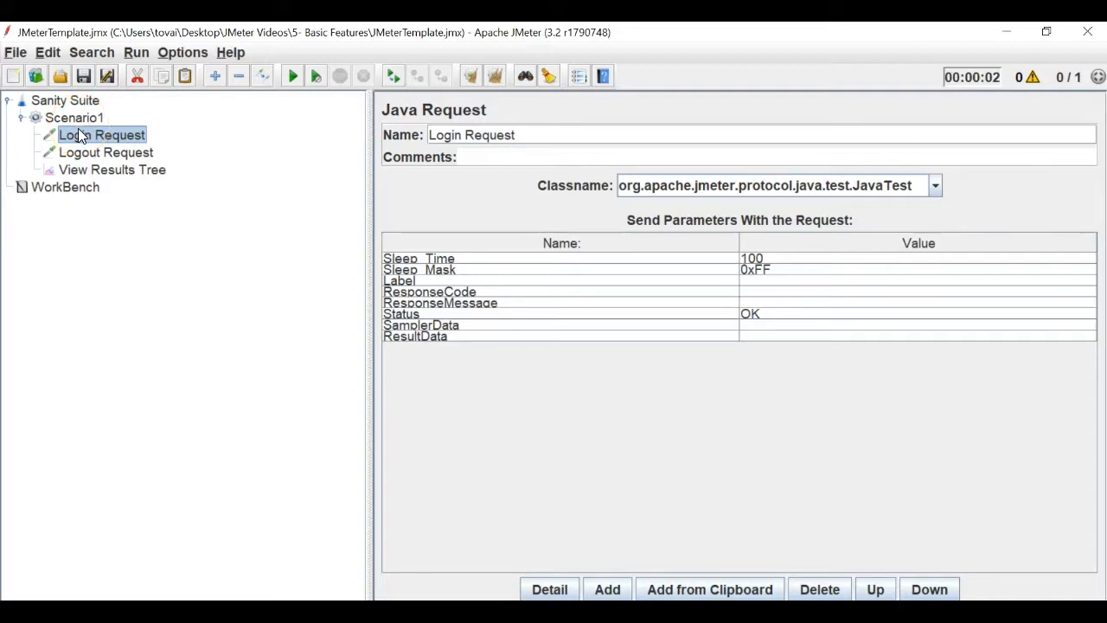
key(ctrl+n)
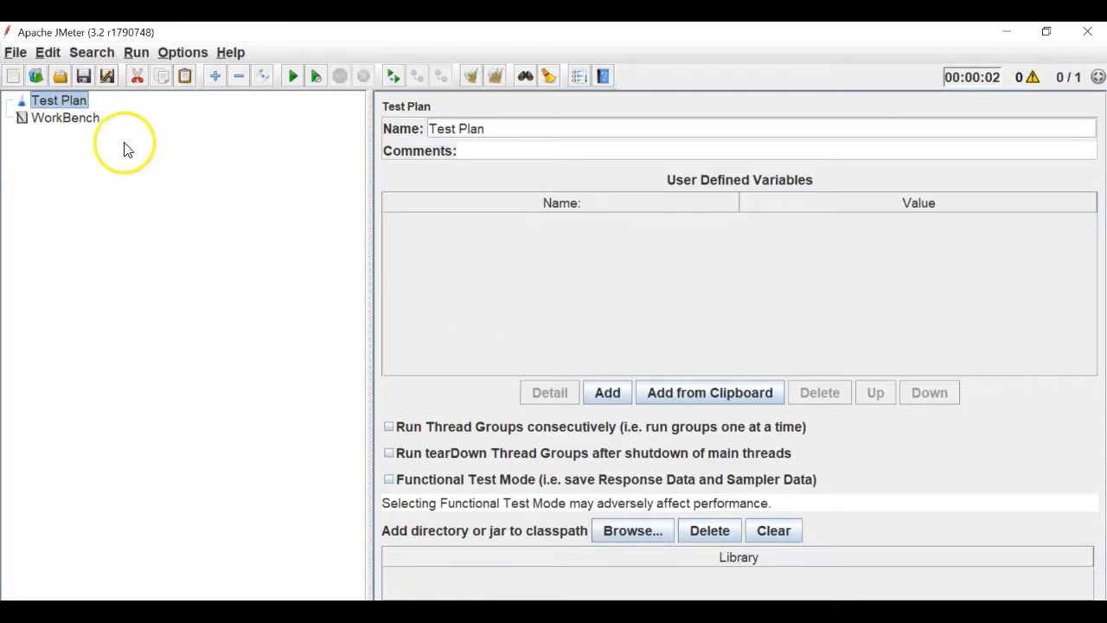
right_click(78, 100)
mouse_move(185, 112)
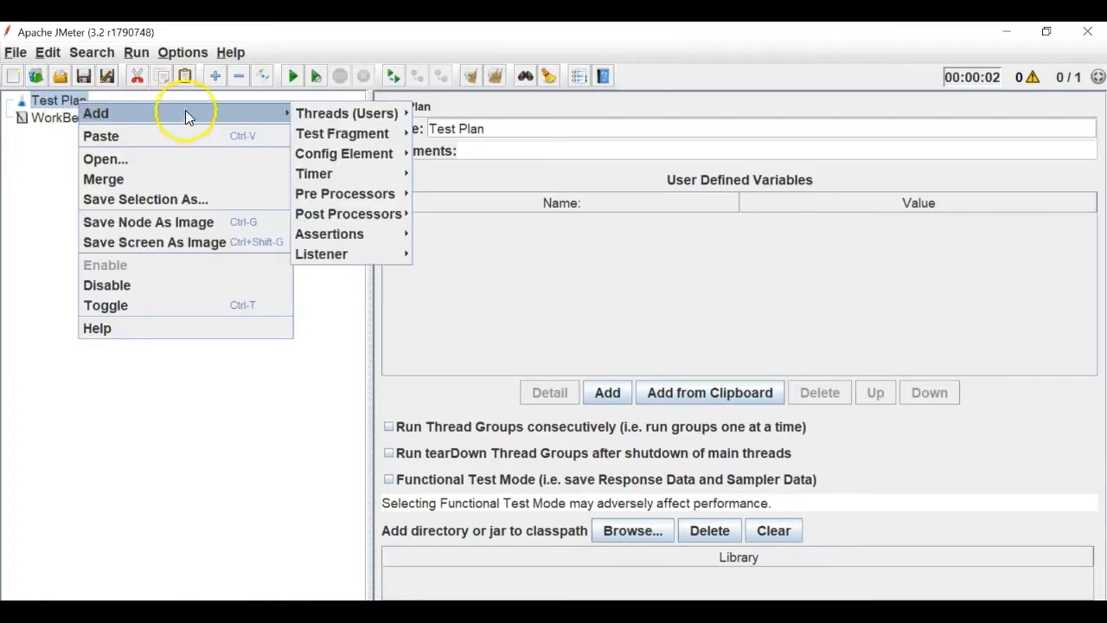
mouse_move(329, 113)
click(423, 110)
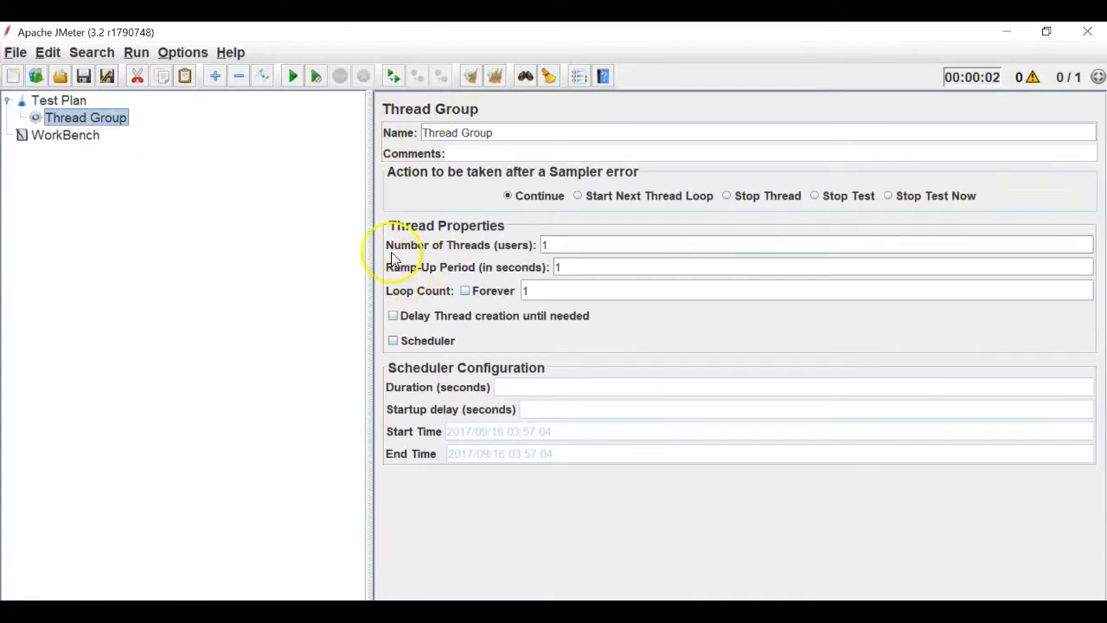
Add a Java Request sampler to the new plan's Thread Group.
right_click(104, 120)
mouse_move(275, 130)
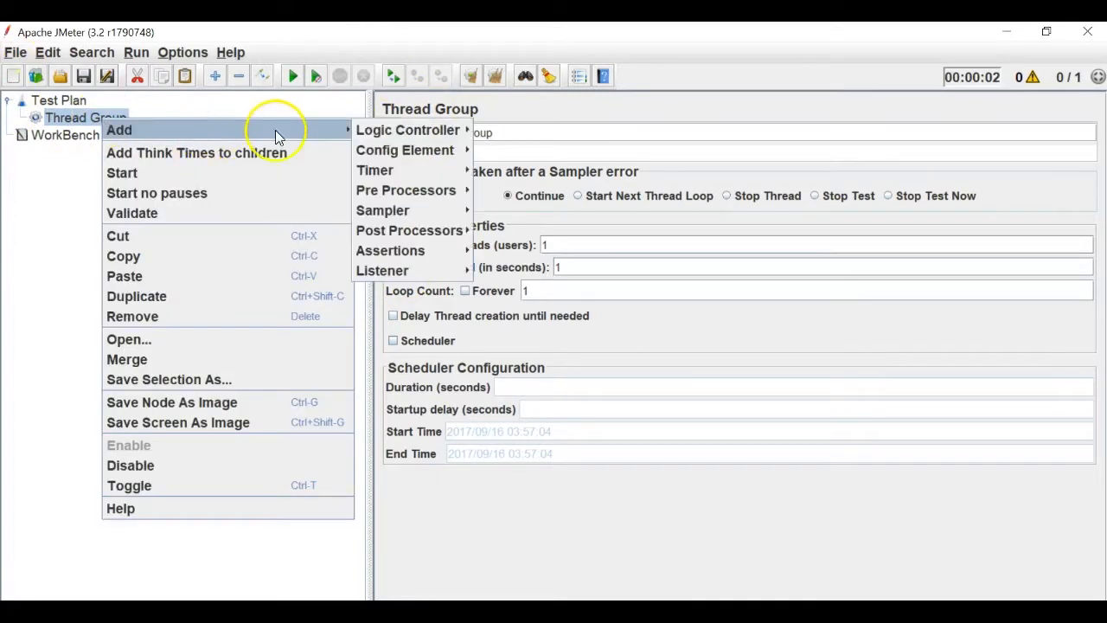
mouse_move(421, 208)
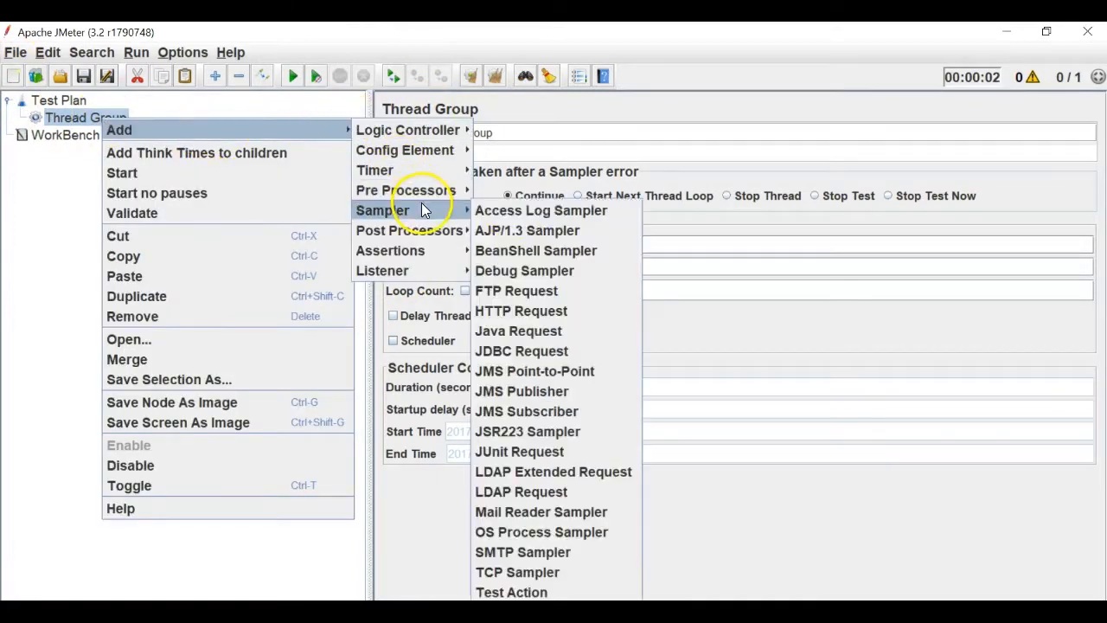
click(512, 329)
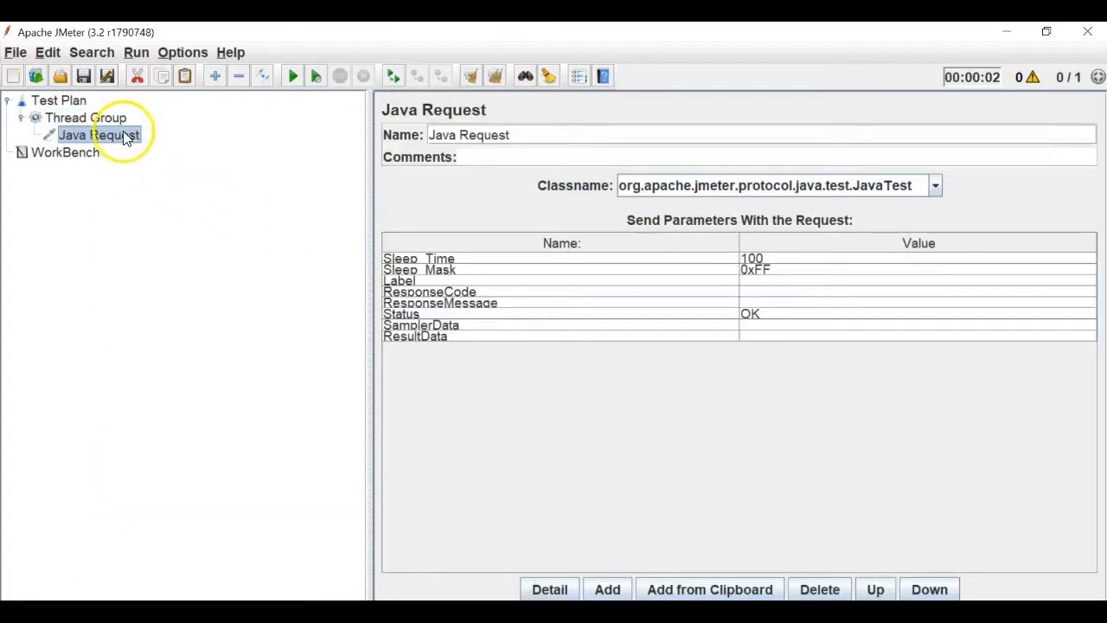
Add a View Results Tree listener to the new plan's Thread Group.
click(97, 118)
right_click(97, 117)
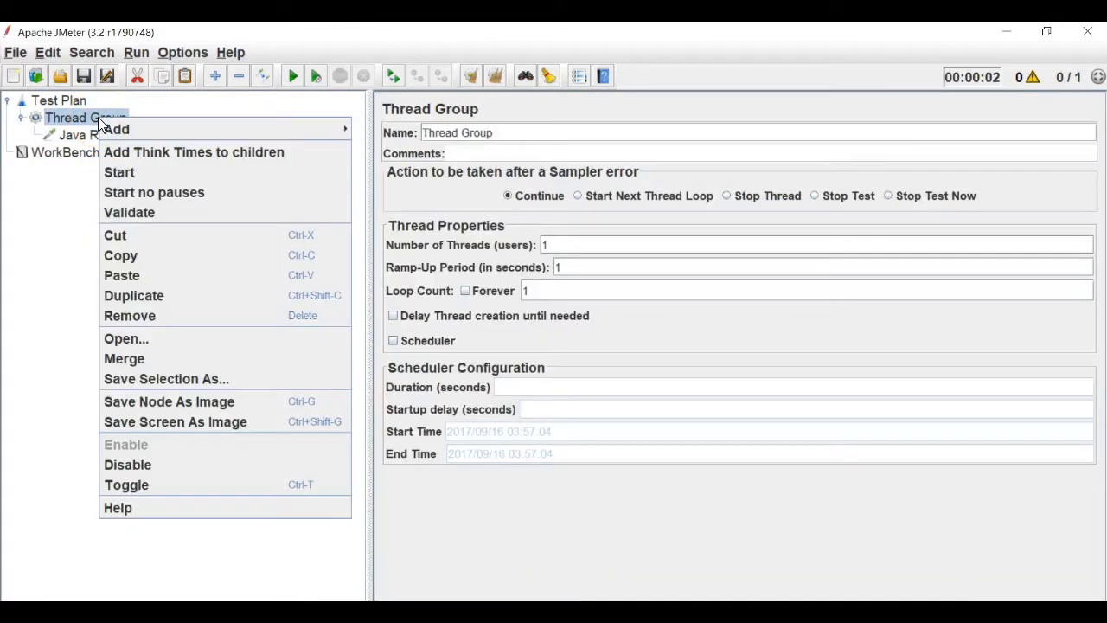
mouse_move(298, 128)
mouse_move(412, 268)
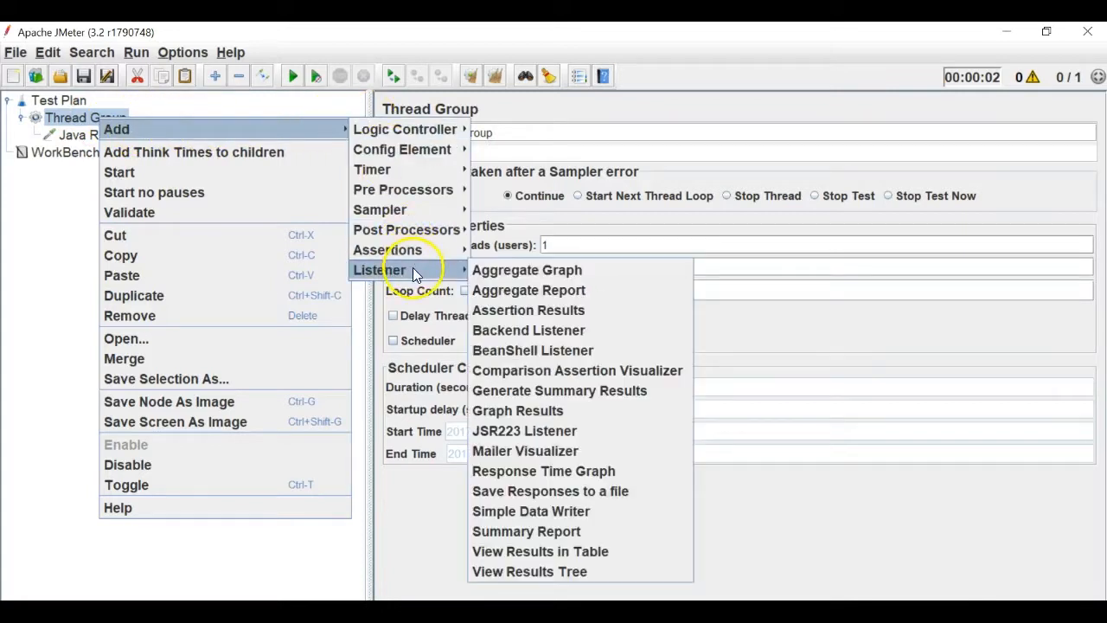
click(492, 571)
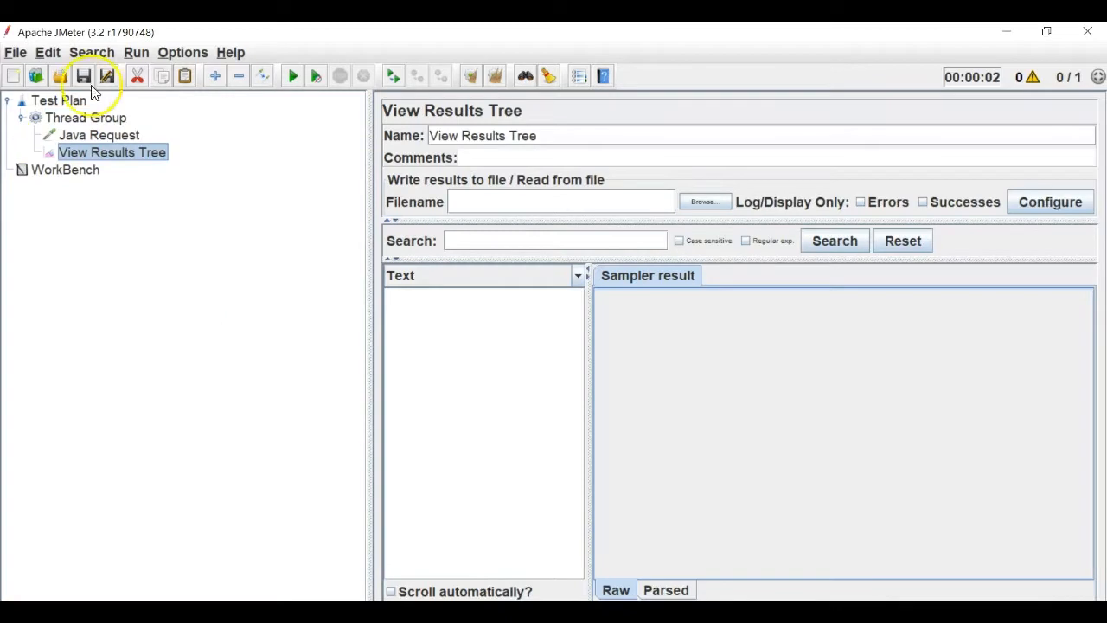
Save the new test plan as Threads.jmx in the 5- Basic Features folder and run it.
click(15, 53)
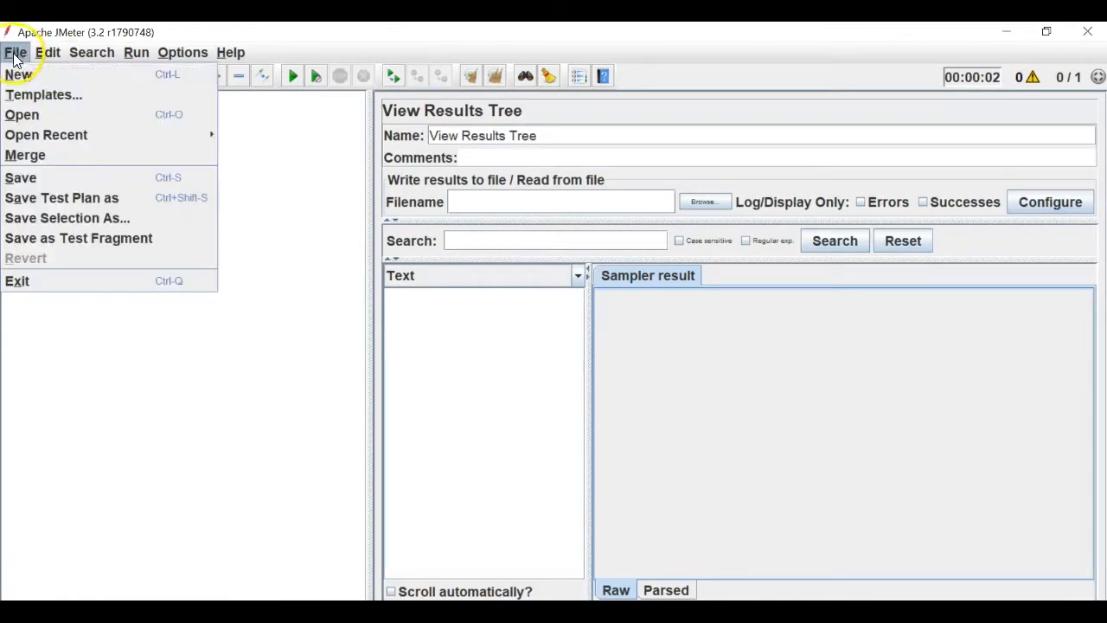
click(32, 197)
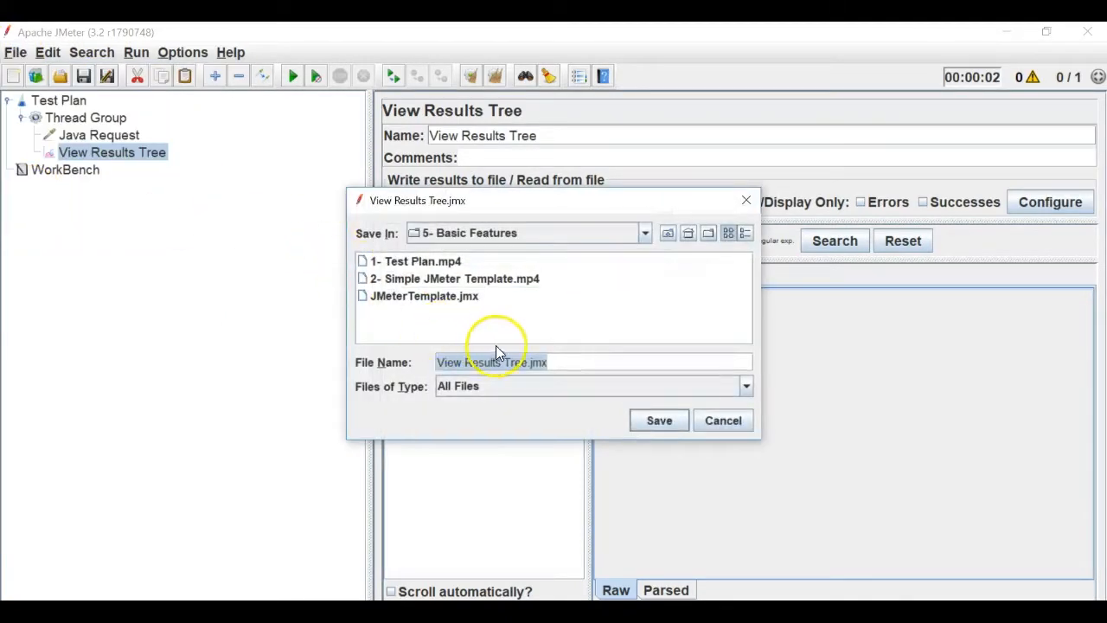
click(511, 329)
drag(526, 362, 399, 369)
text(Threads)
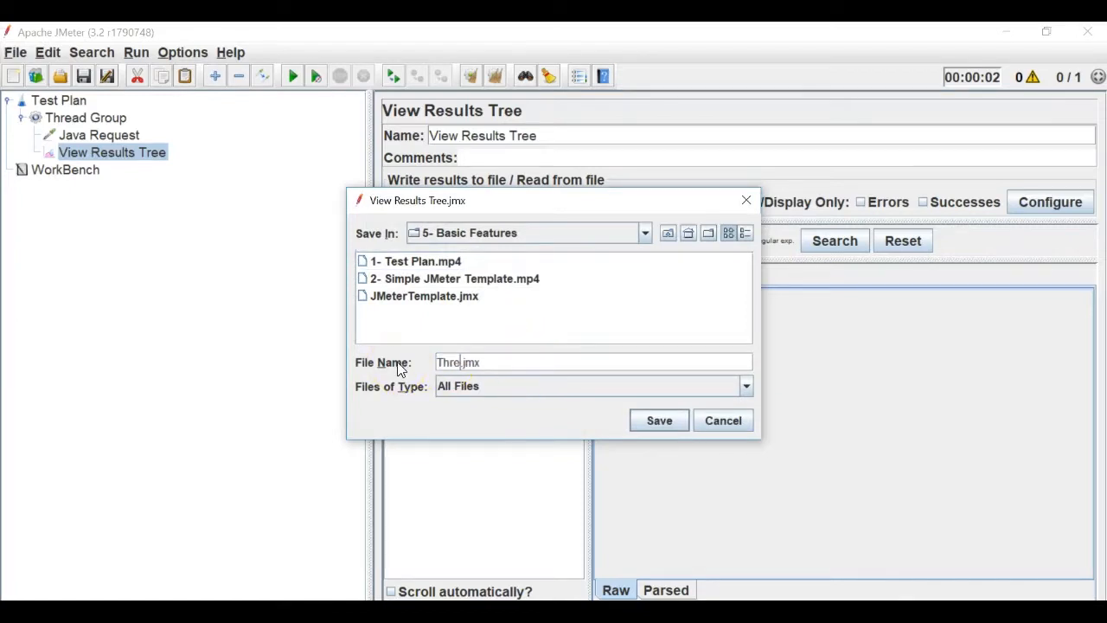
key(Return)
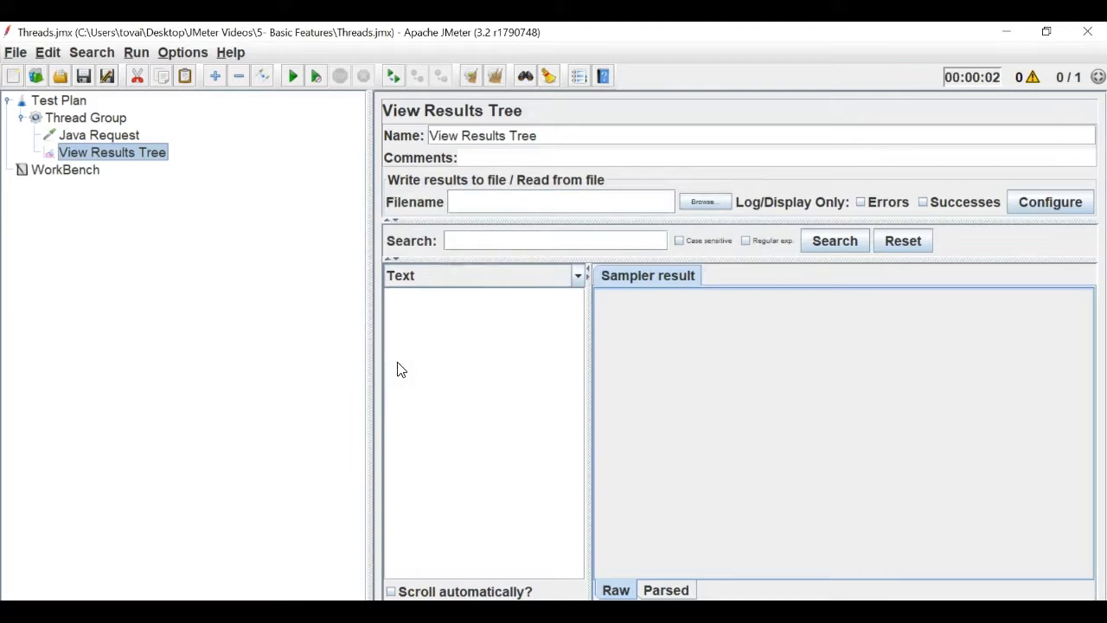
click(294, 75)
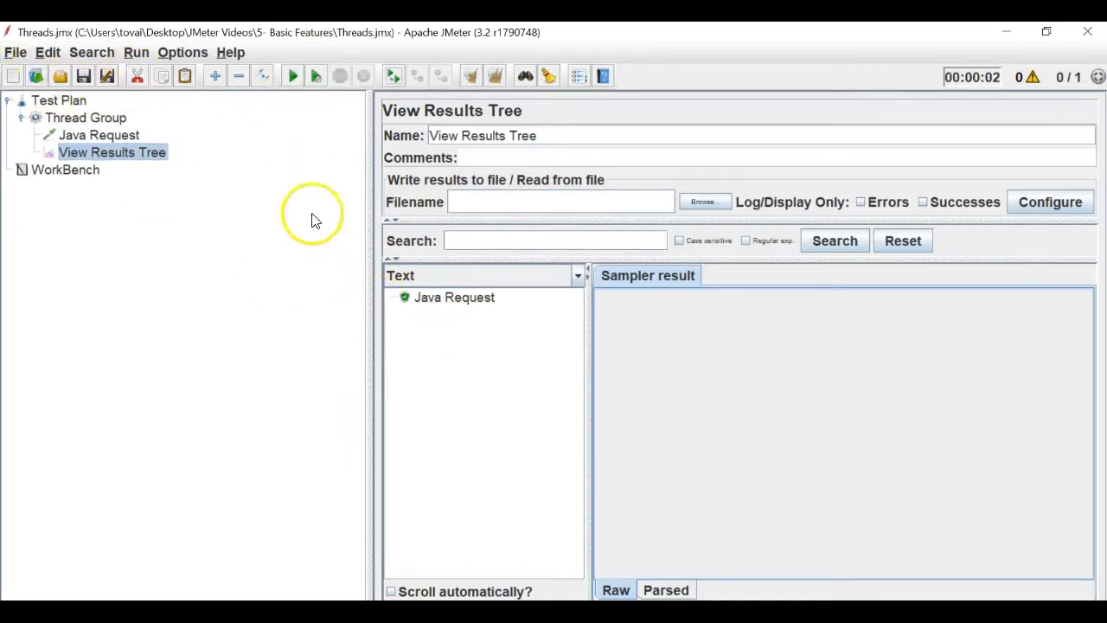
Rename the Java Request sampler to Login.
click(92, 140)
drag(580, 143, 381, 127)
text(LKogi)
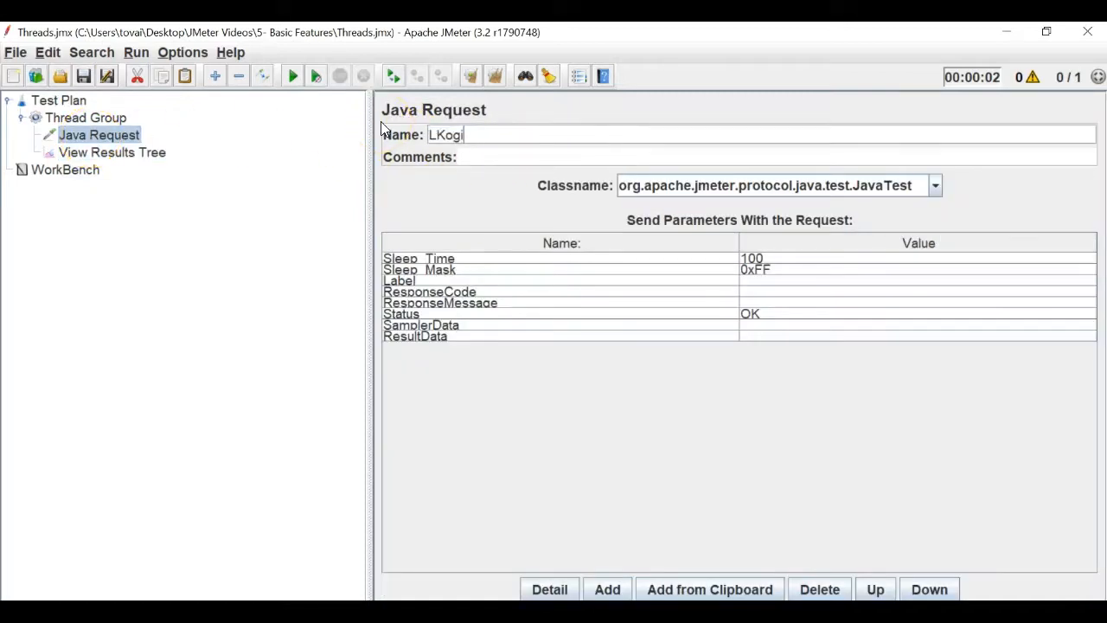
key(BackSpace)
key(BackSpace)
key(BackSpace)
key(BackSpace)
key(BackSpace)
text(Login)
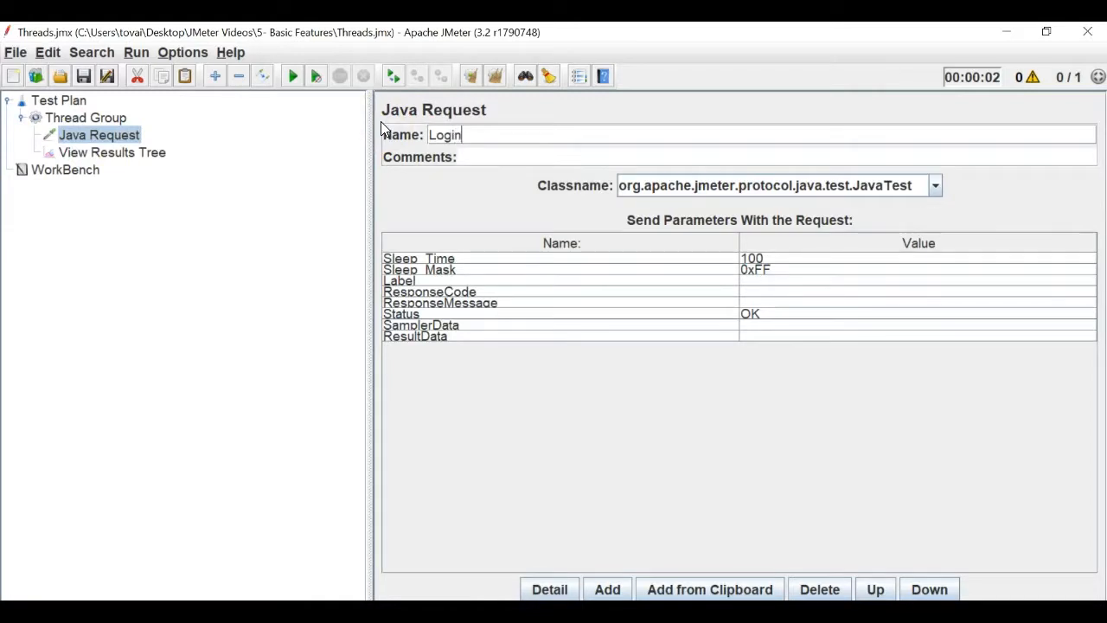
Clear the earlier results, rerun the test and check the Login result in View Results Tree.
click(43, 118)
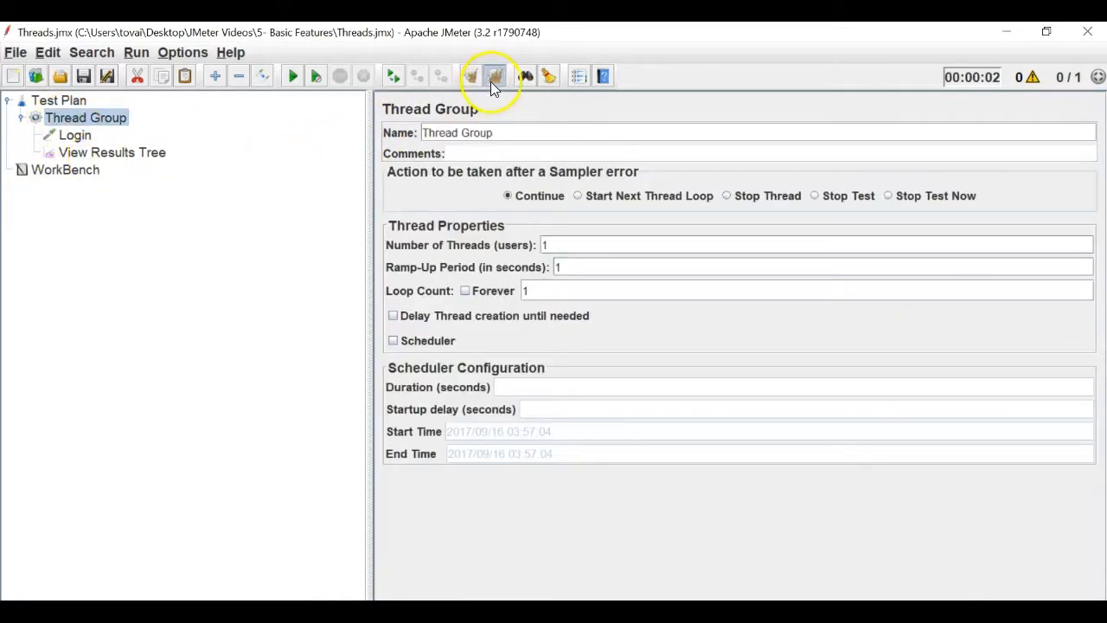
click(114, 153)
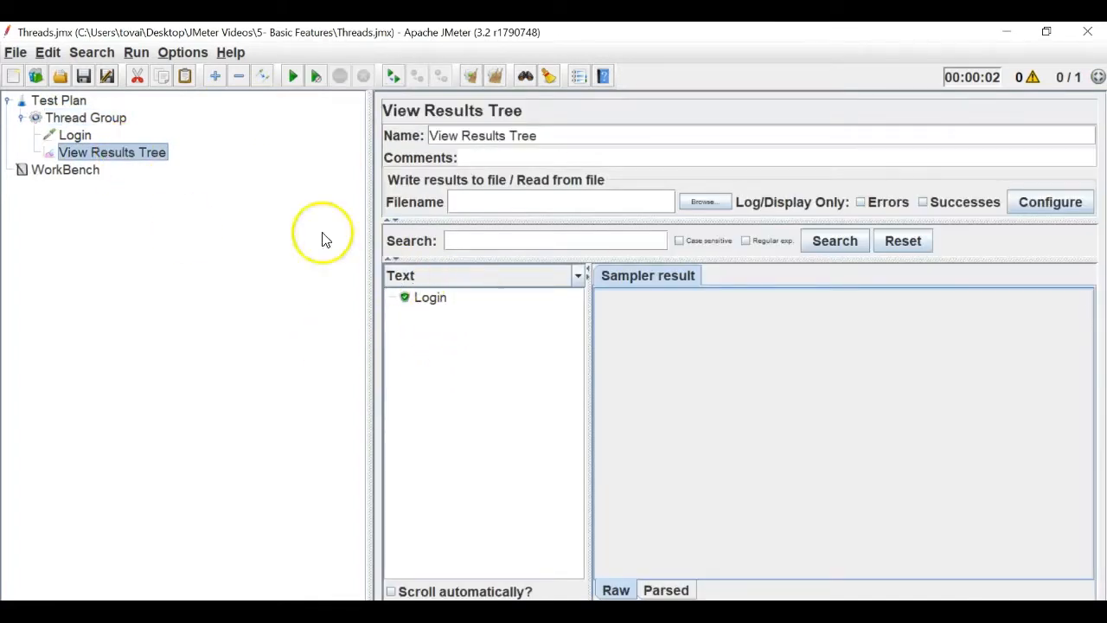
click(68, 124)
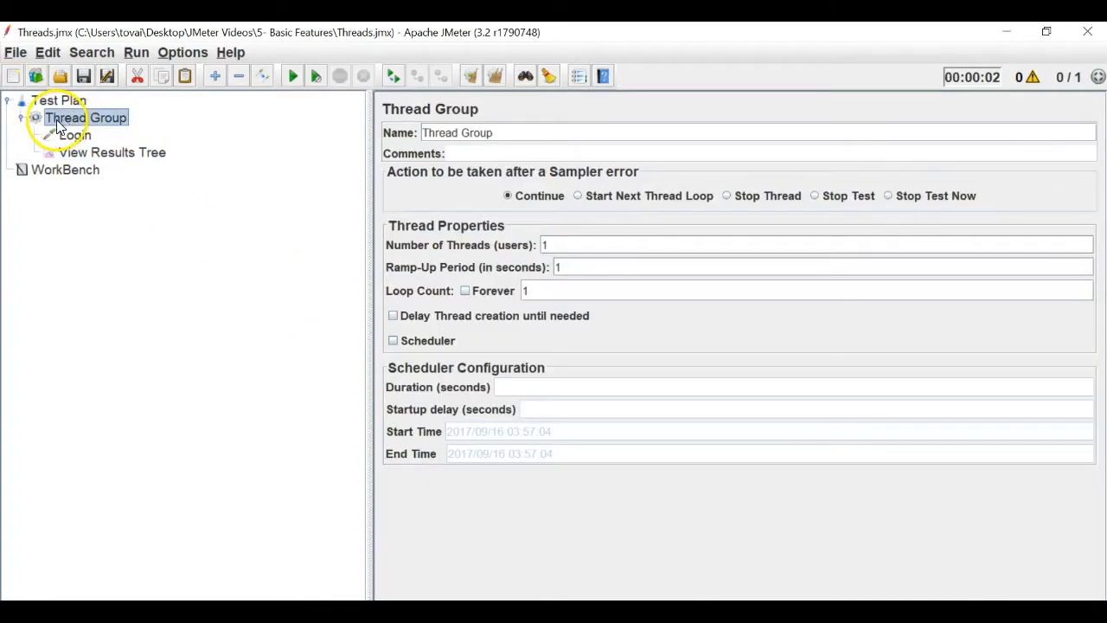
click(82, 154)
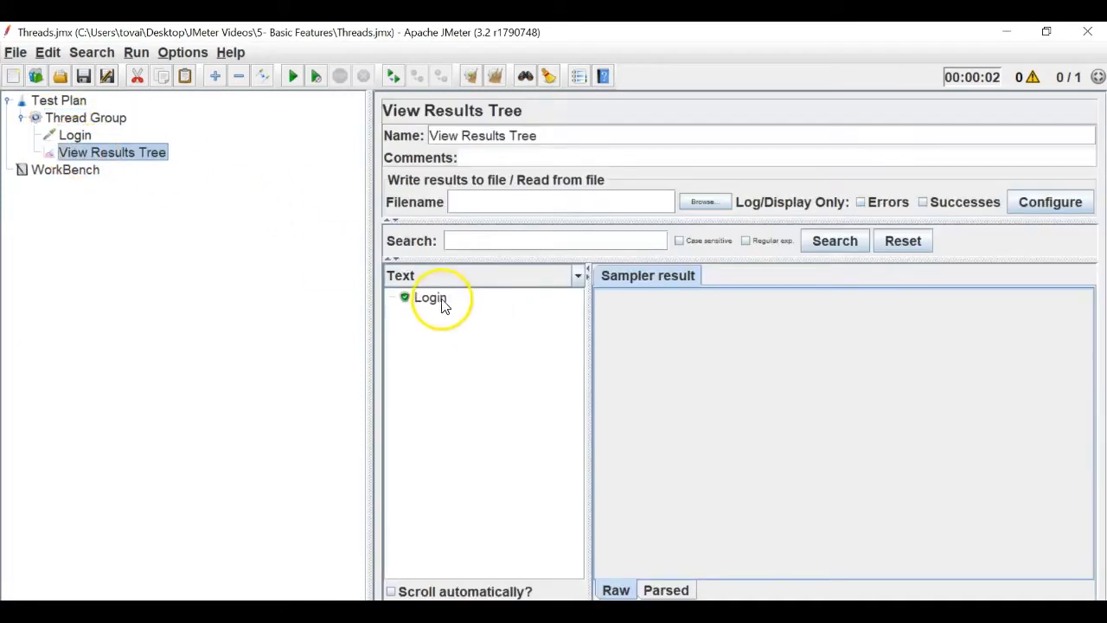
Set the Thread Group's number of threads (users) to 5.
click(102, 117)
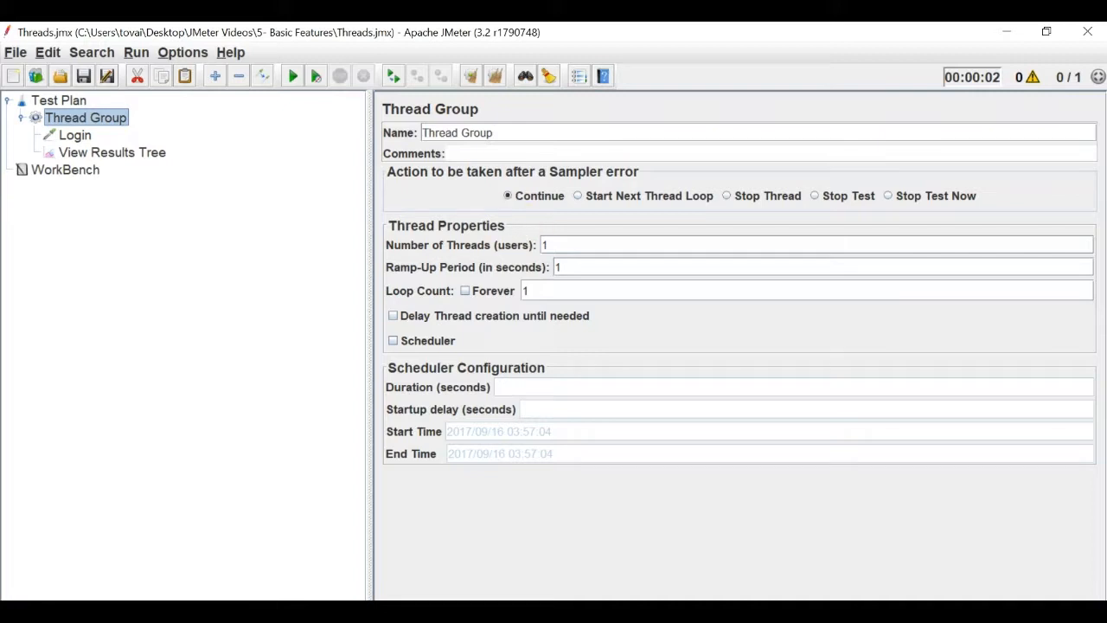
click(75, 136)
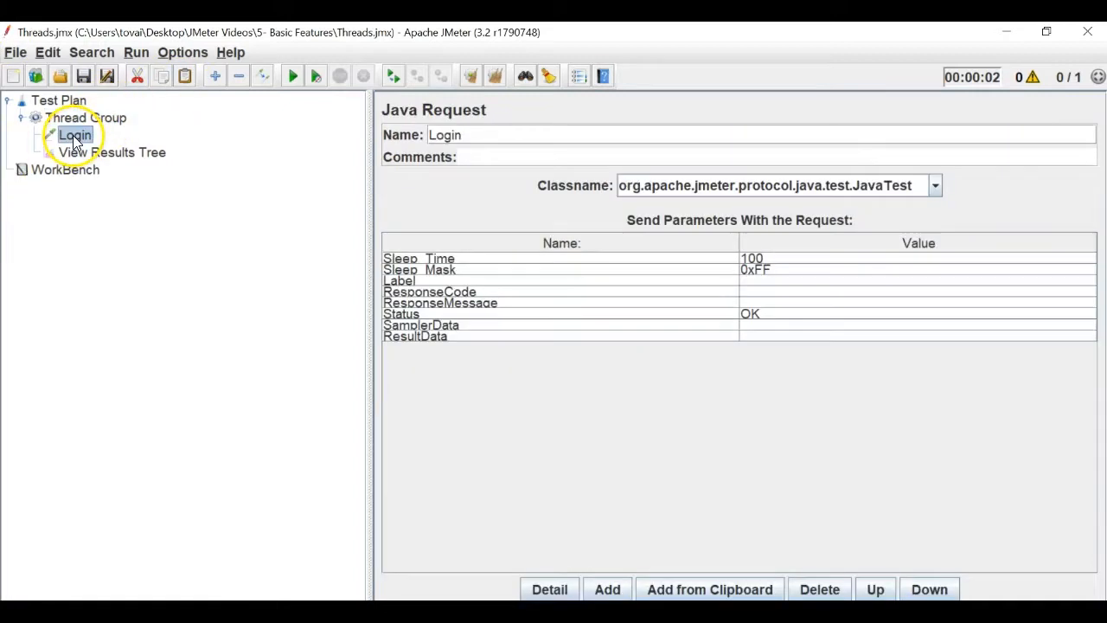
click(87, 118)
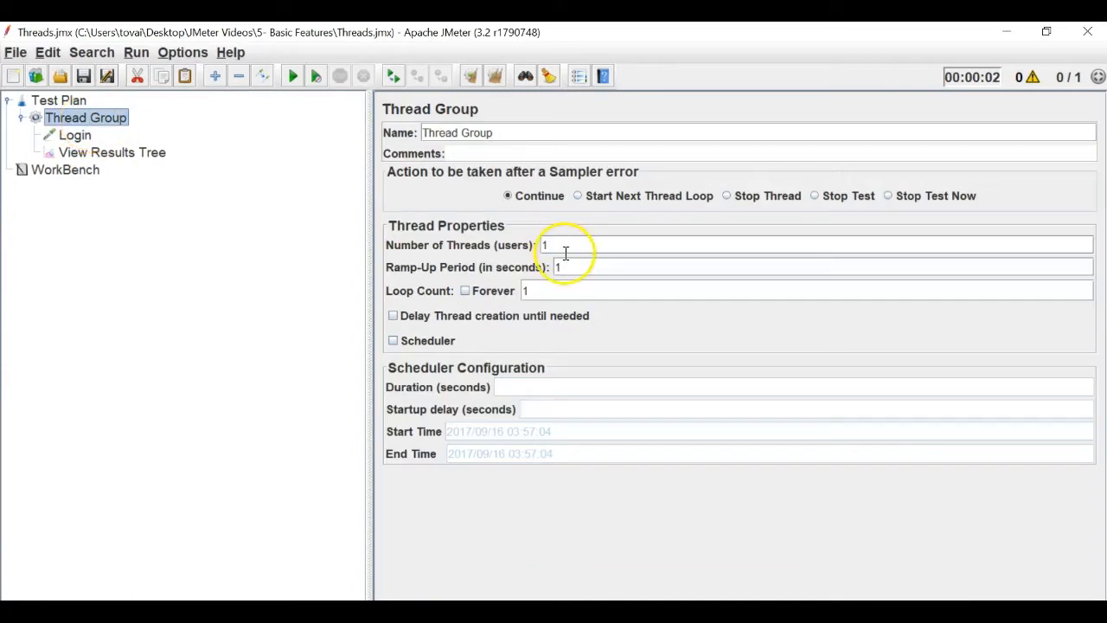
mouse_move(558, 247)
mouse_down()
mouse_move(536, 247)
mouse_move(555, 245)
mouse_up()
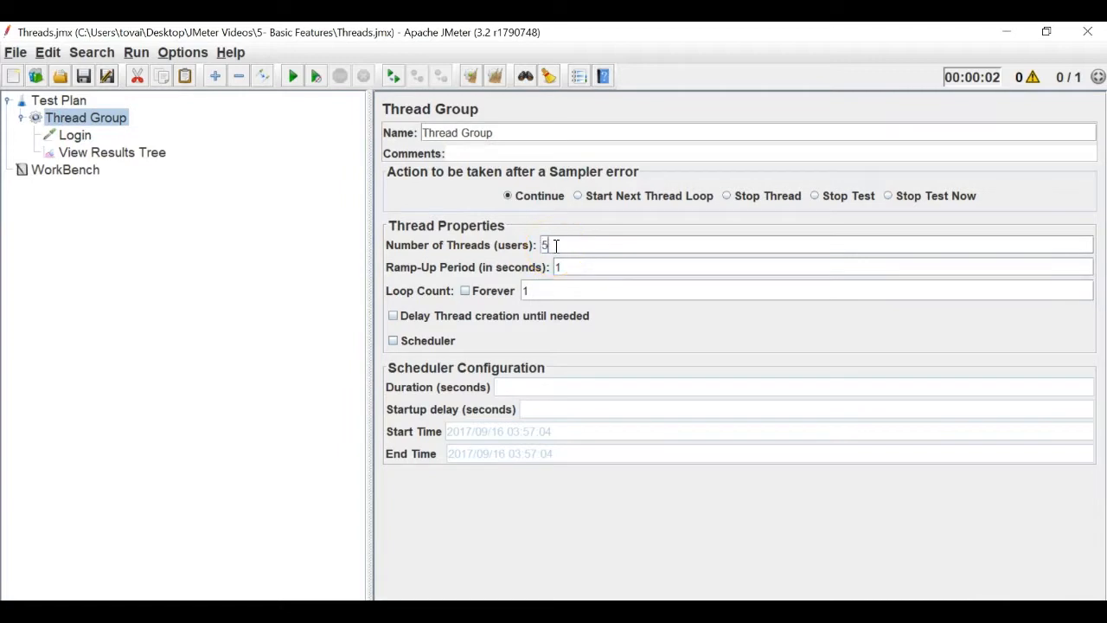
Clear all results in View Results Tree and run the test with the 5 threads.
click(127, 153)
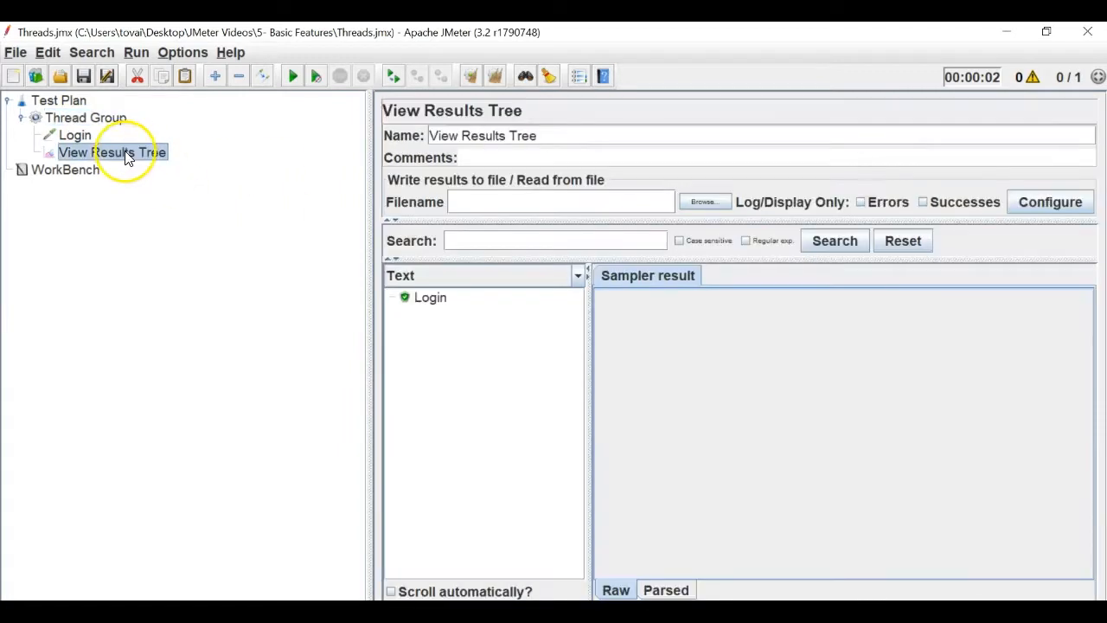
click(494, 76)
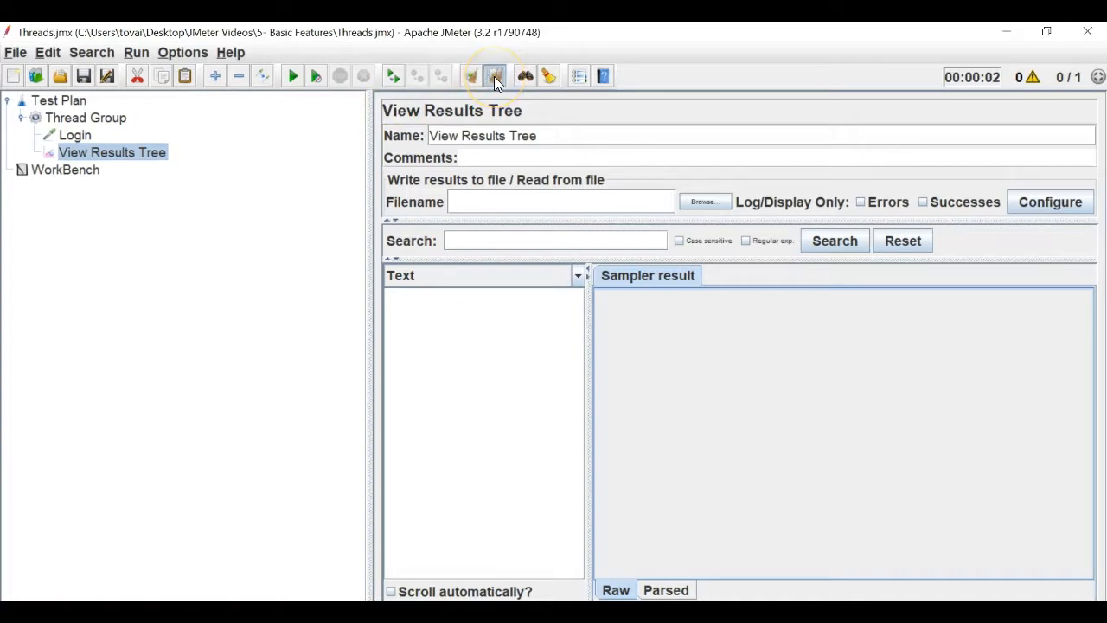
click(293, 76)
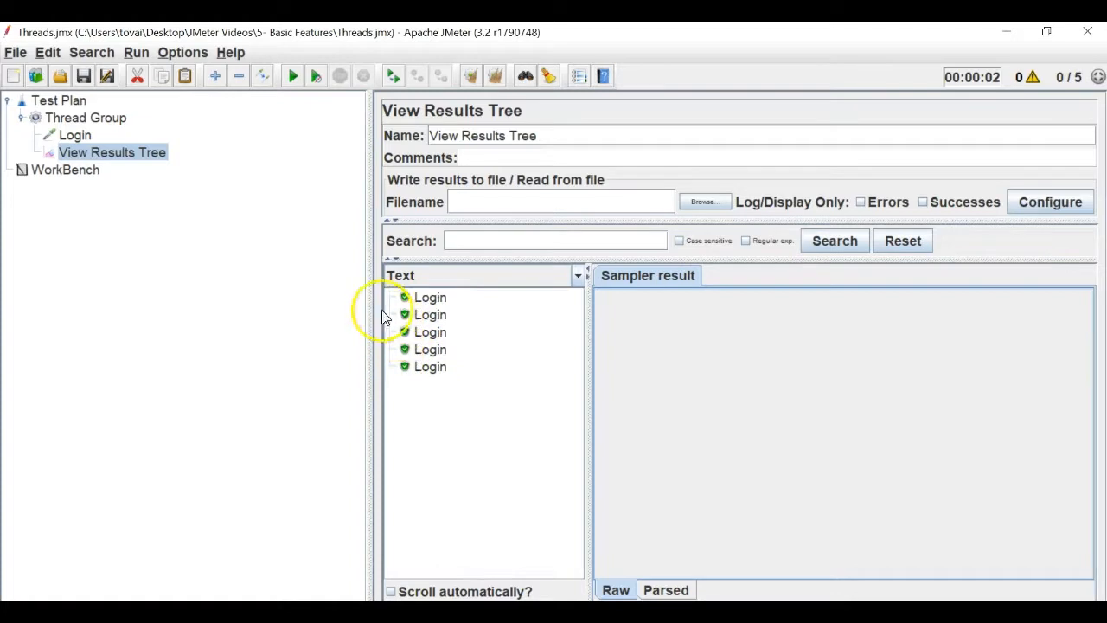
Run the test with 20 threads from cleared results and review the Login samples in View Results Tree.
click(109, 121)
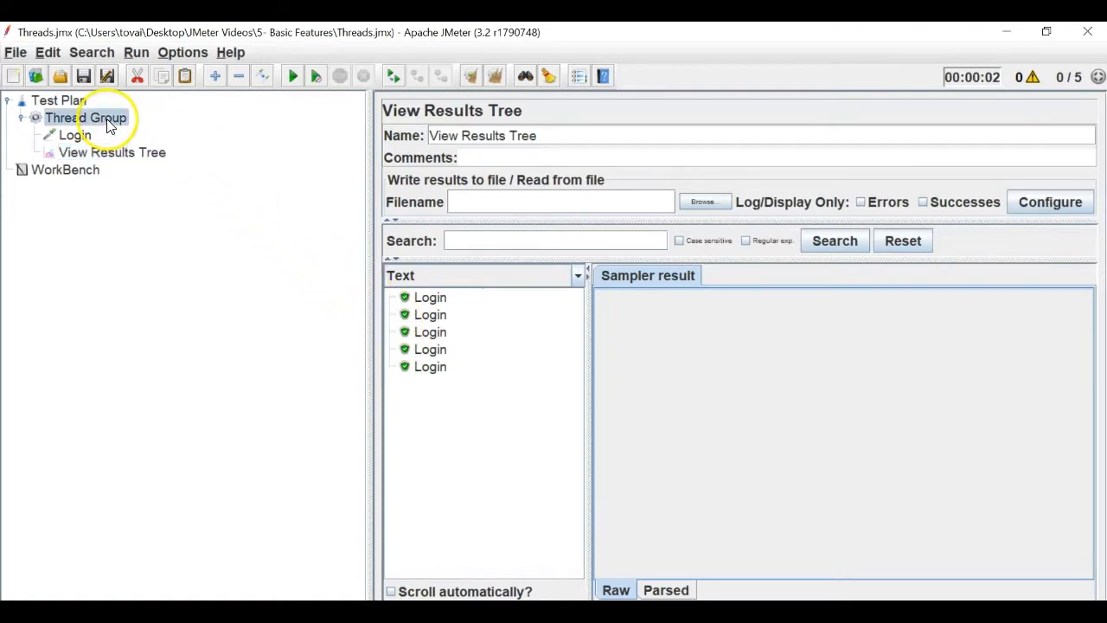
drag(557, 242, 528, 243)
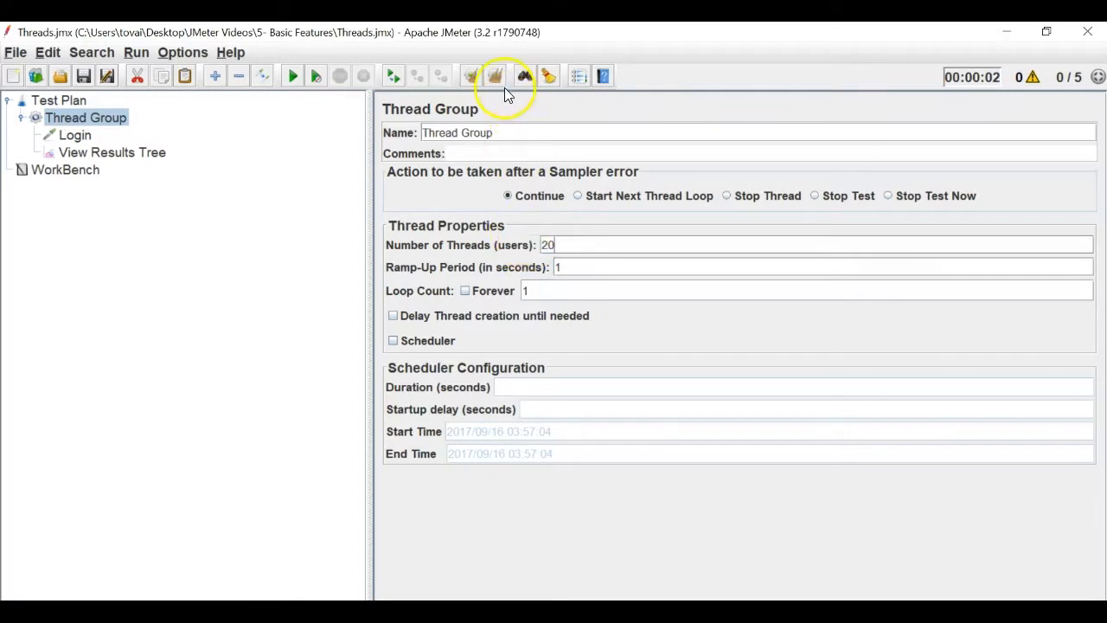
click(293, 76)
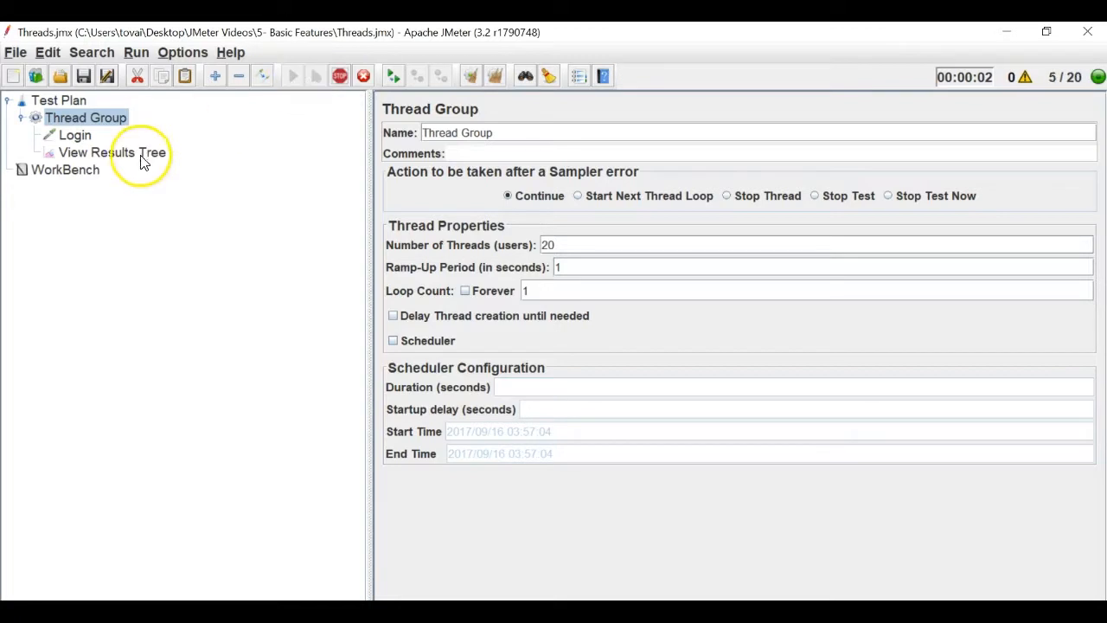
click(138, 154)
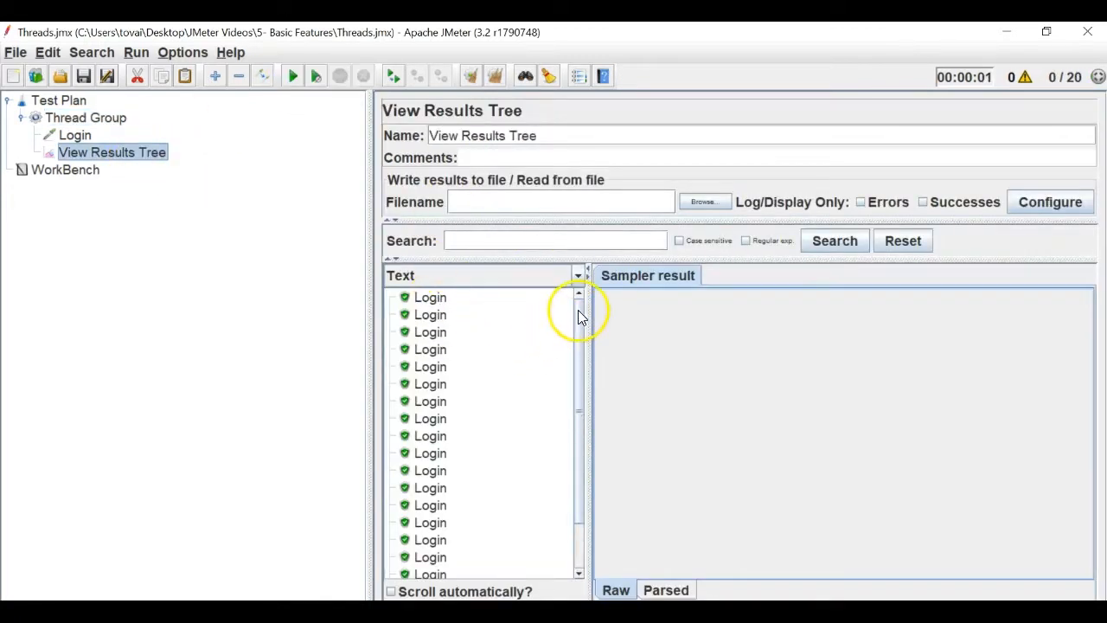
drag(579, 313, 578, 398)
scroll(432, 316, up, 5)
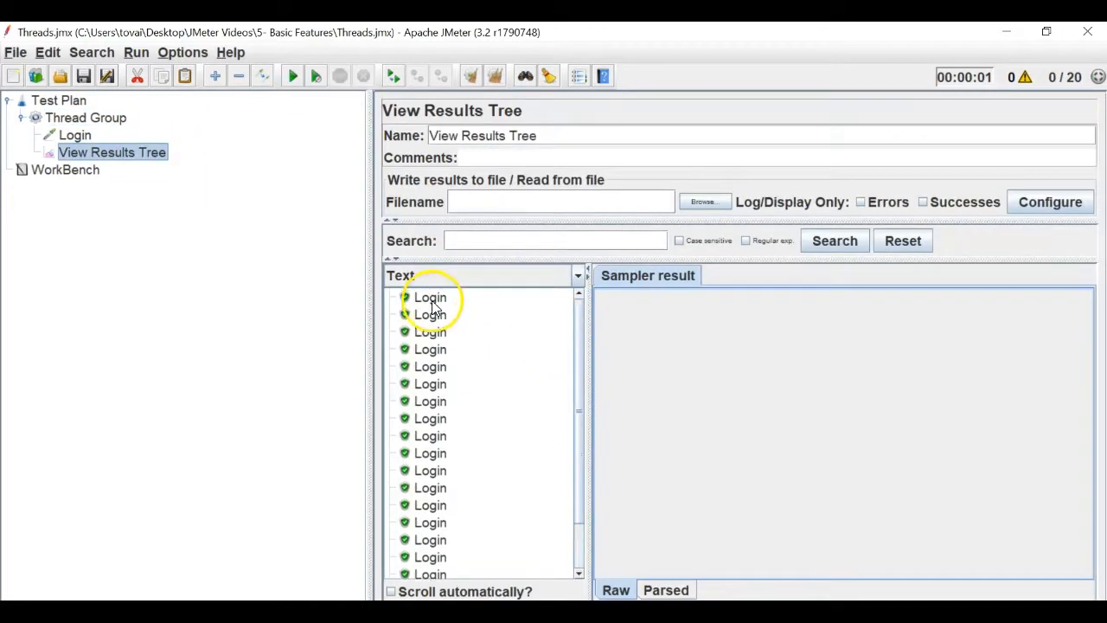
scroll(435, 380, down, 3)
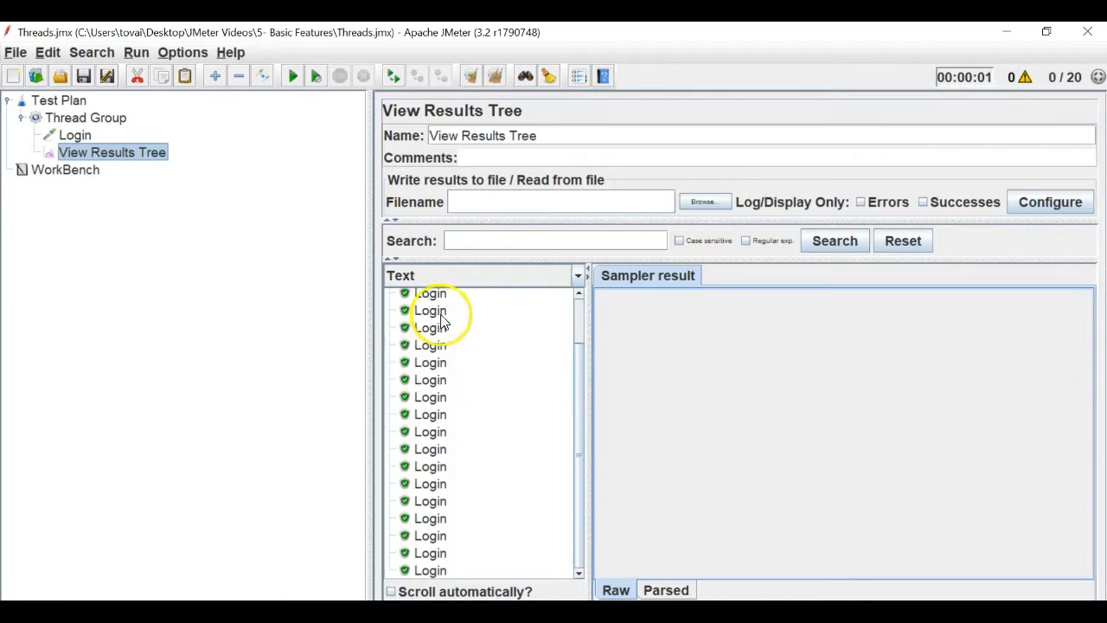
Set the Thread Group's number of threads to 10 and its ramp-up period to 10 seconds.
click(86, 117)
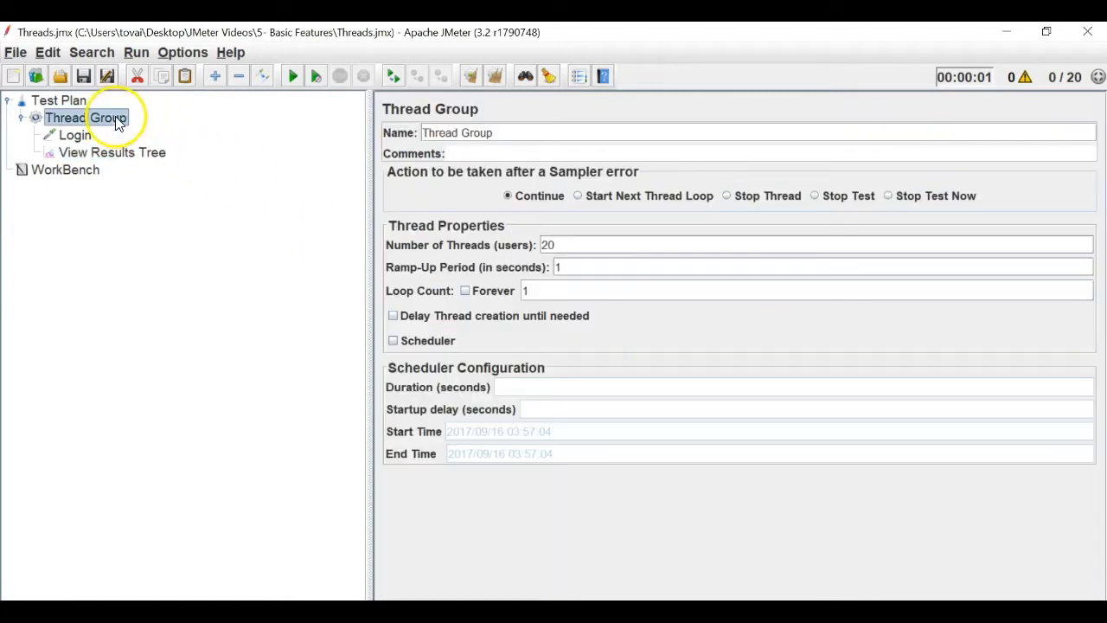
drag(563, 246, 515, 246)
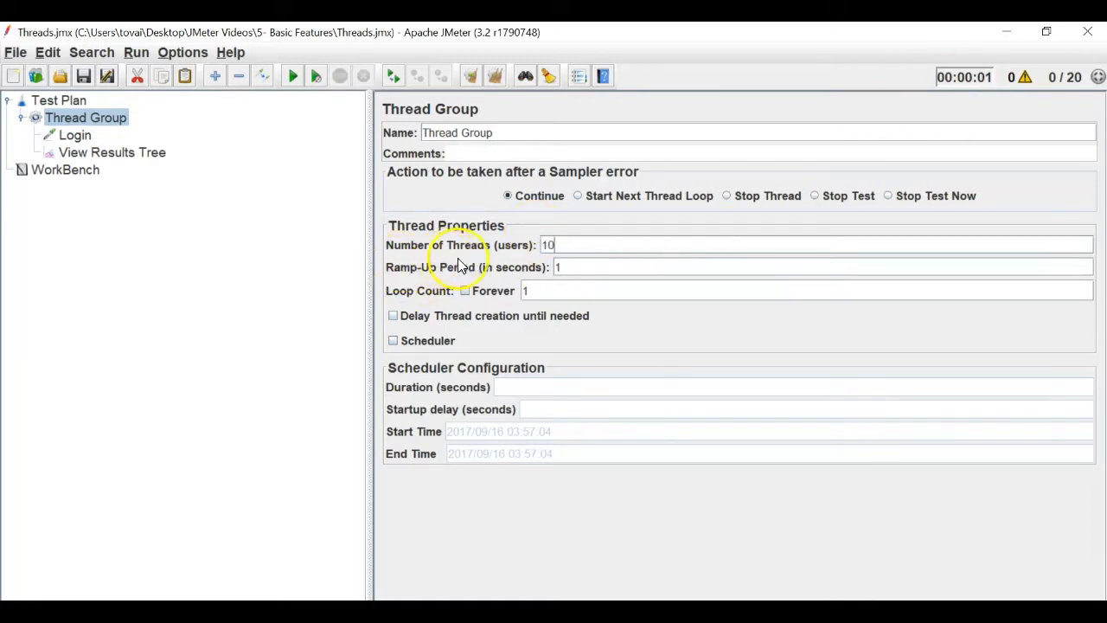
click(547, 244)
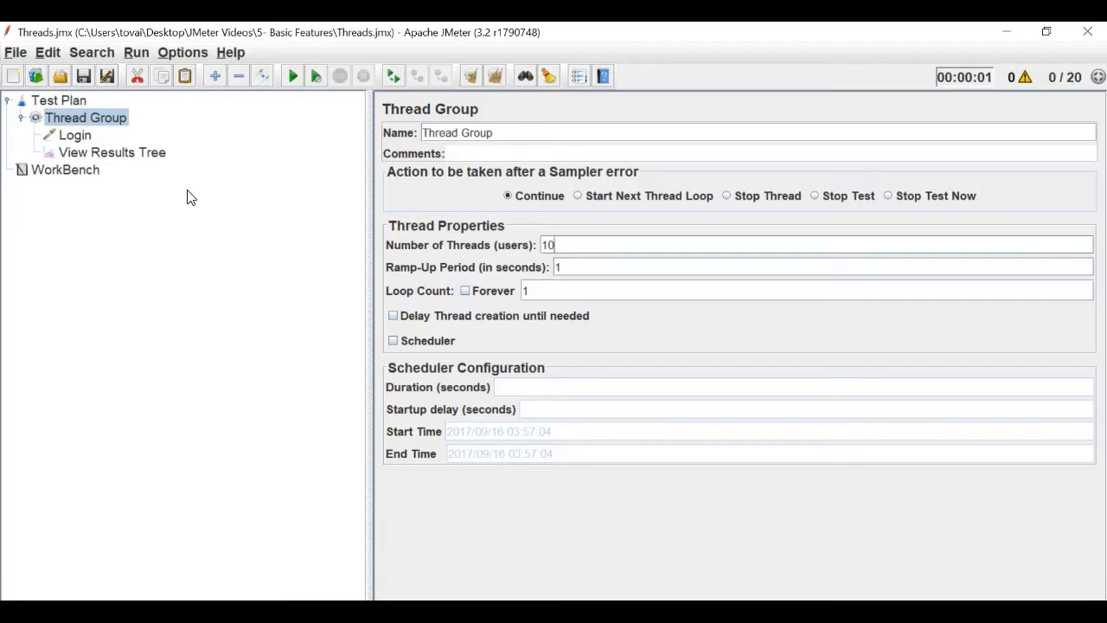
drag(556, 246, 538, 248)
click(560, 266)
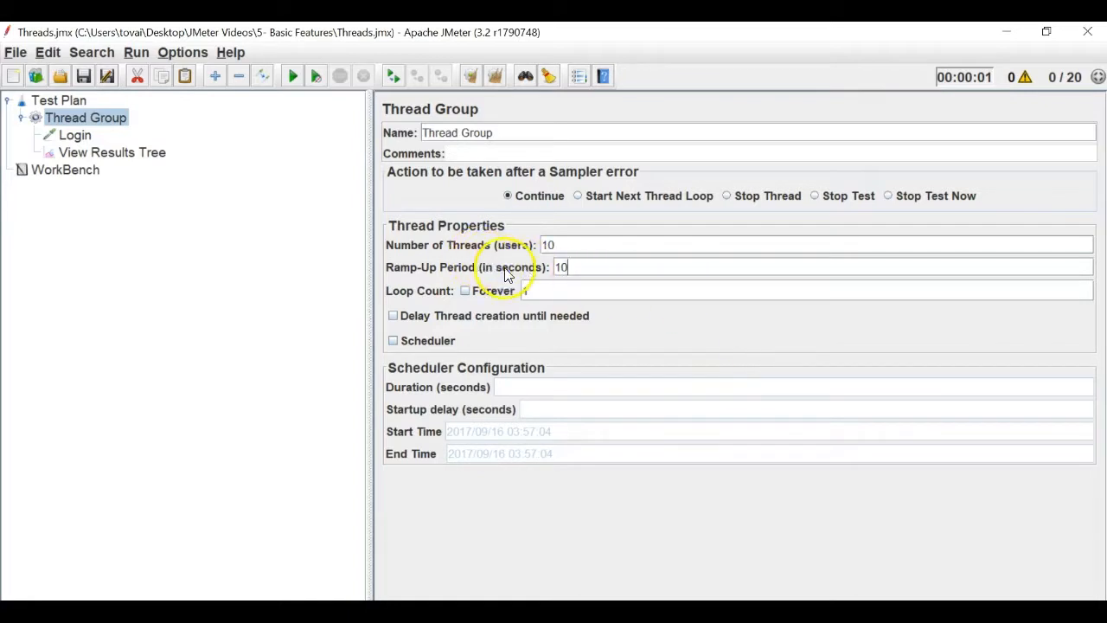
double_click(561, 267)
drag(566, 243, 535, 238)
Replace the text in the open Notepad window with 10/10, then return to JMeter's Thread Group settings.
click(670, 610)
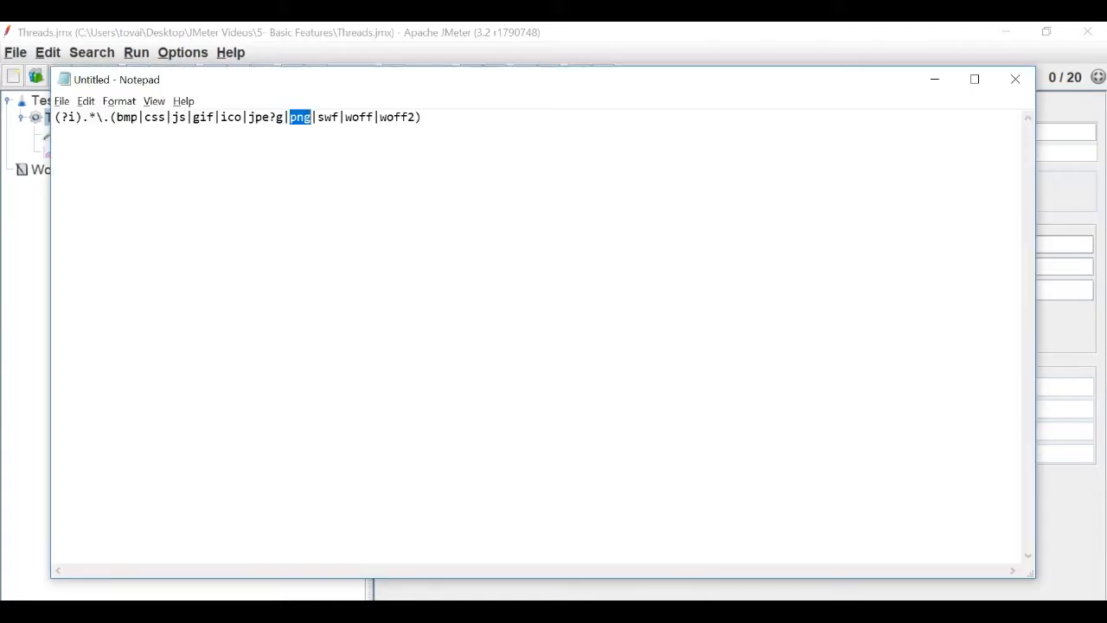
key(ctrl+a)
key(Return)
key(alt+Tab)
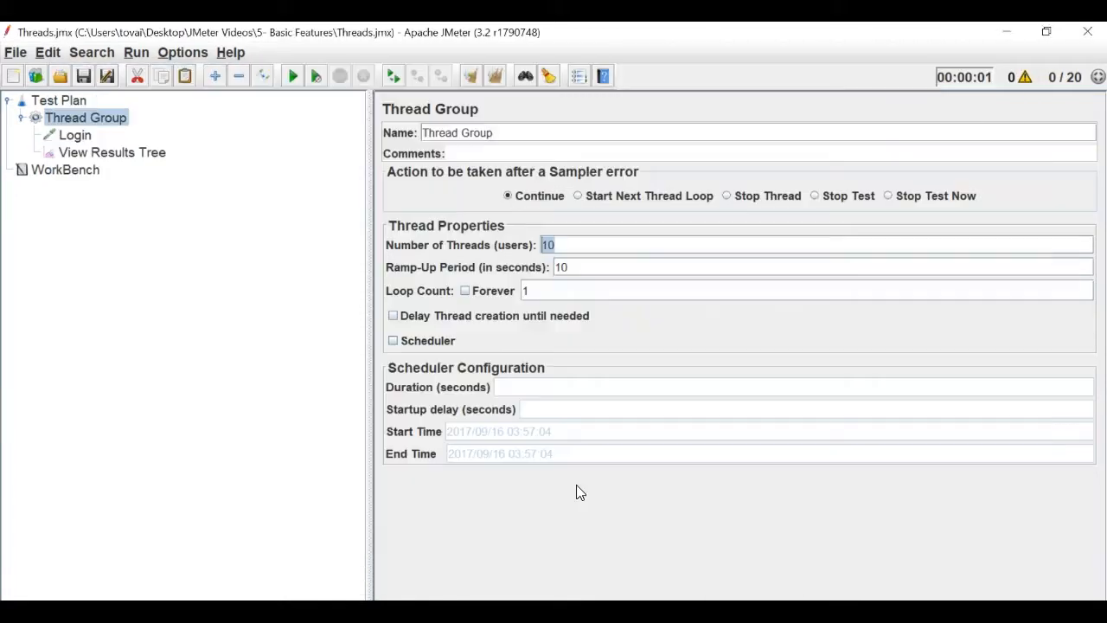
key(alt+Tab)
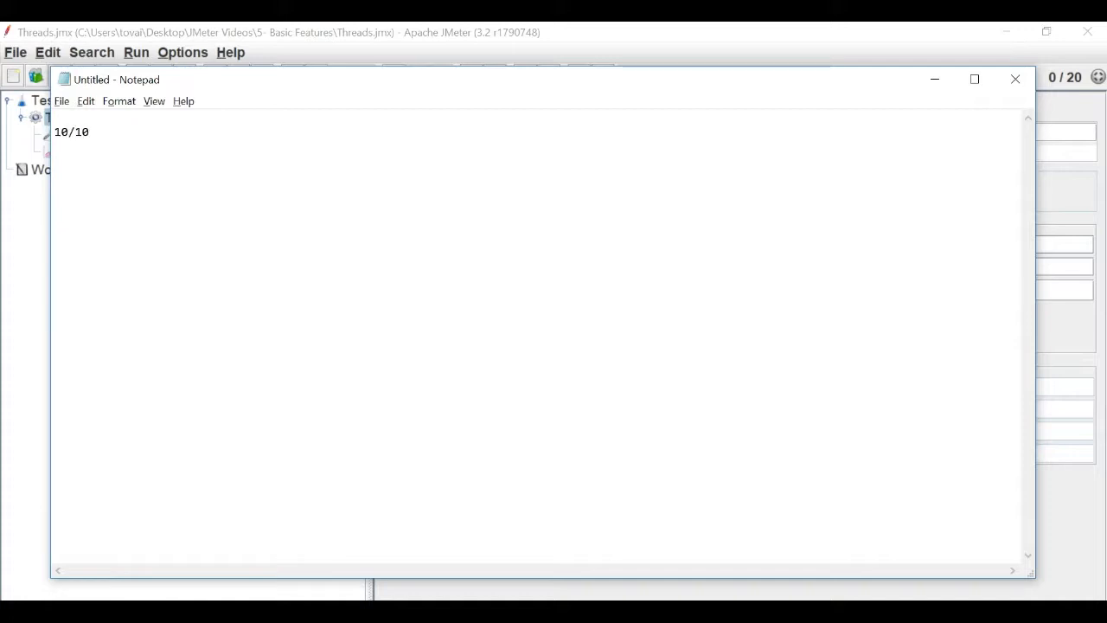
click(338, 35)
click(644, 270)
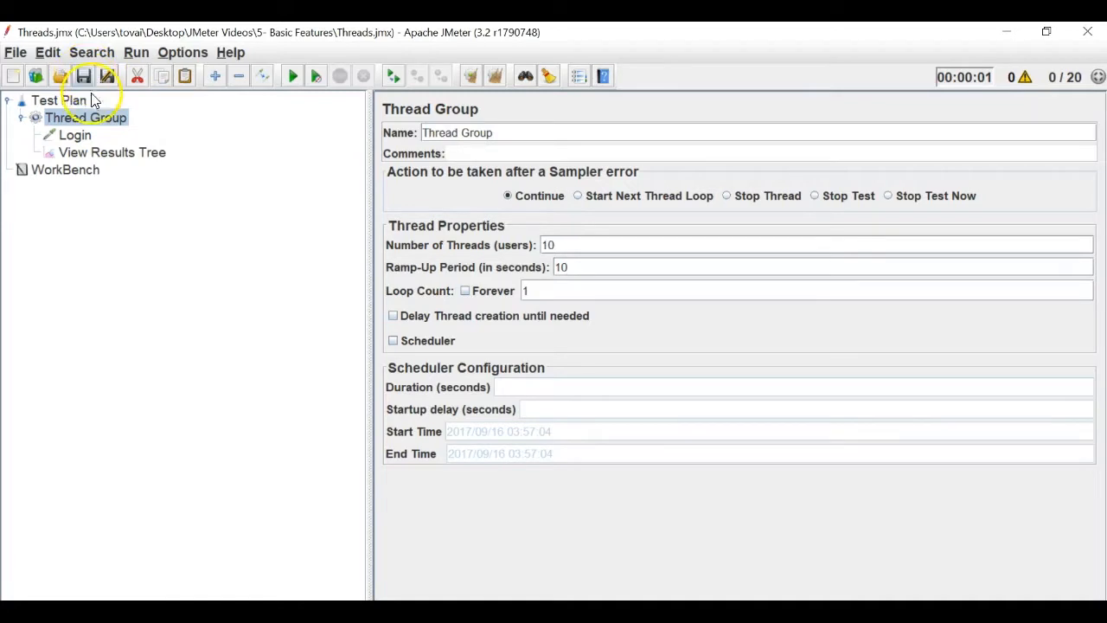
Clear the View Results Tree listener and run the test with 10 threads over a 10-second ramp-up.
click(121, 152)
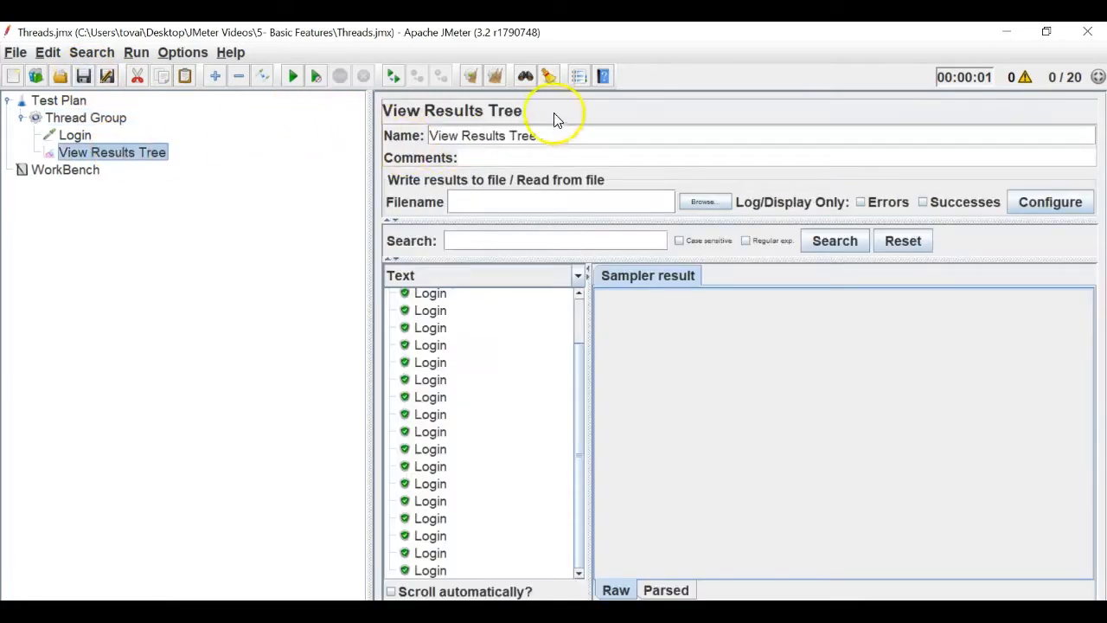
click(494, 76)
click(291, 76)
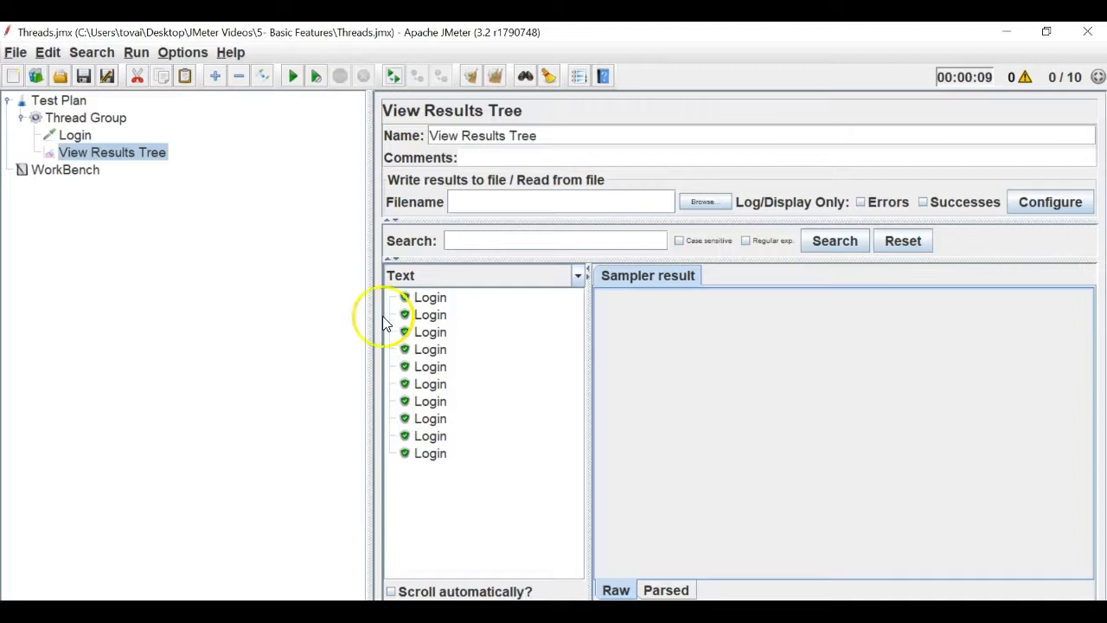
Clear the Thread Group's ramp-up period value.
click(121, 118)
click(564, 262)
drag(564, 262, 538, 267)
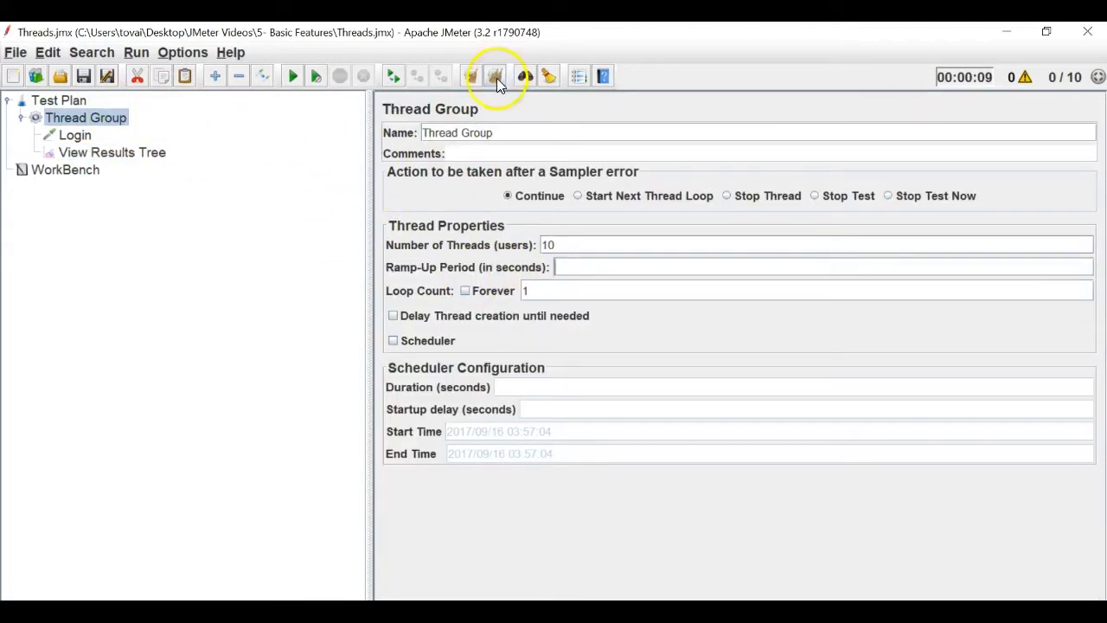
Run the test with 10 threads and an empty ramp-up period, view the Login results, and clear them.
click(131, 153)
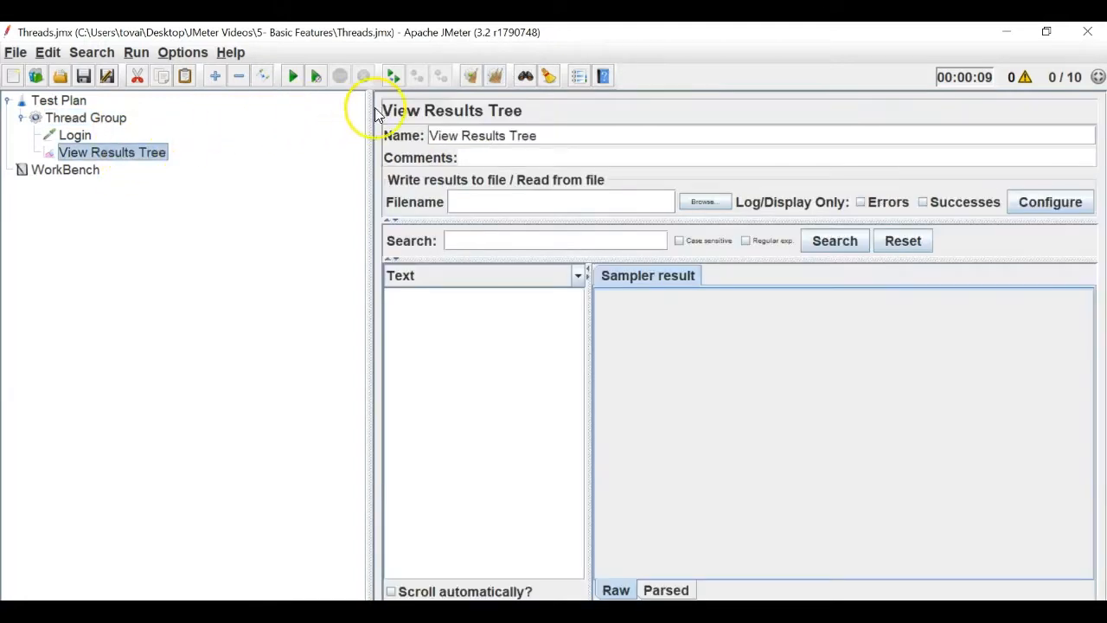
click(293, 77)
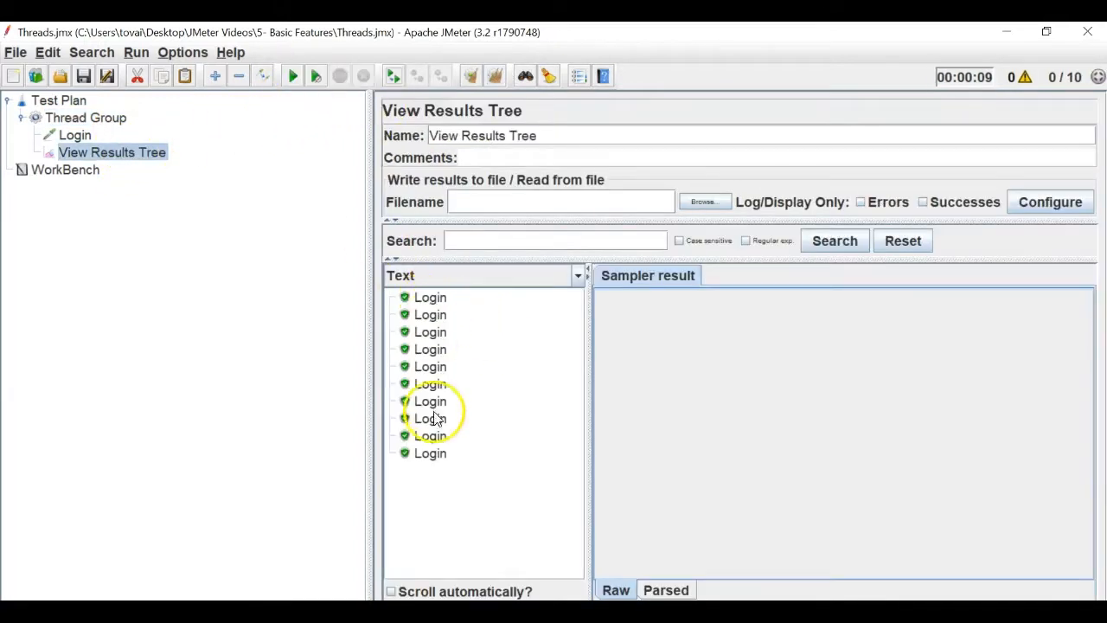
click(495, 76)
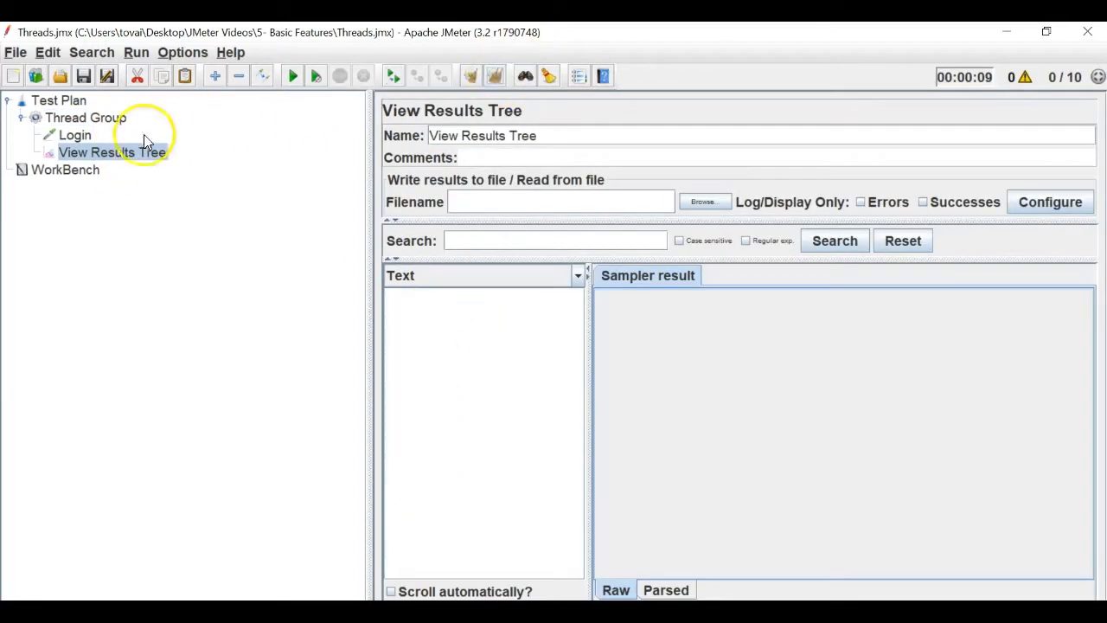
Set the Thread Group's ramp-up period to 20 seconds.
click(91, 118)
click(569, 265)
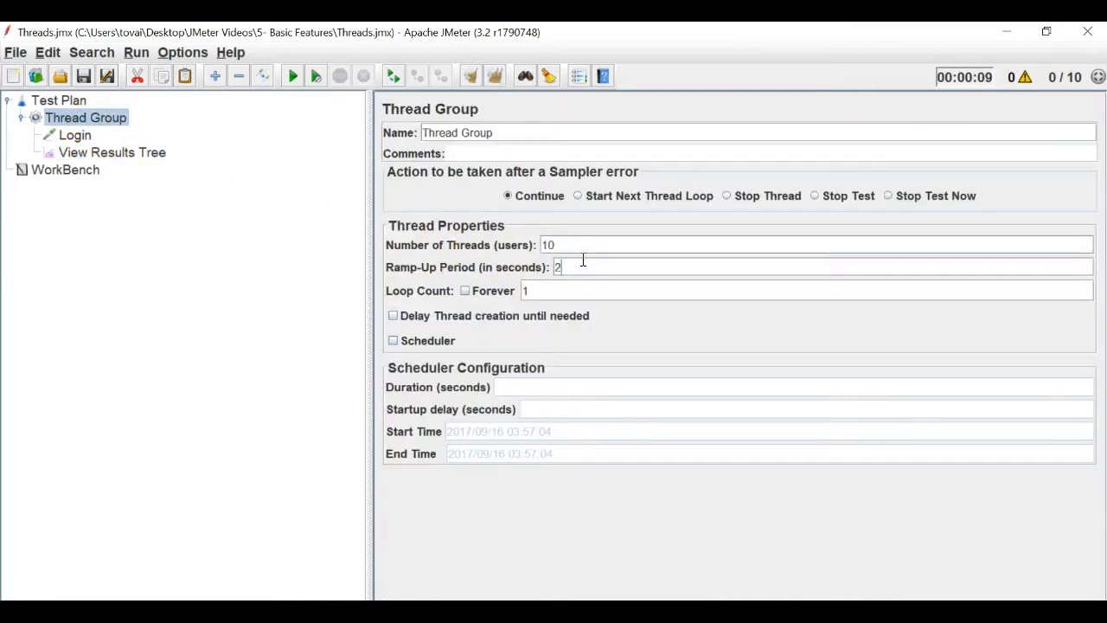
Switch to Notepad, edit the end of the calculation to 10= 1, and return to JMeter's Thread Group settings.
key(alt+Tab)
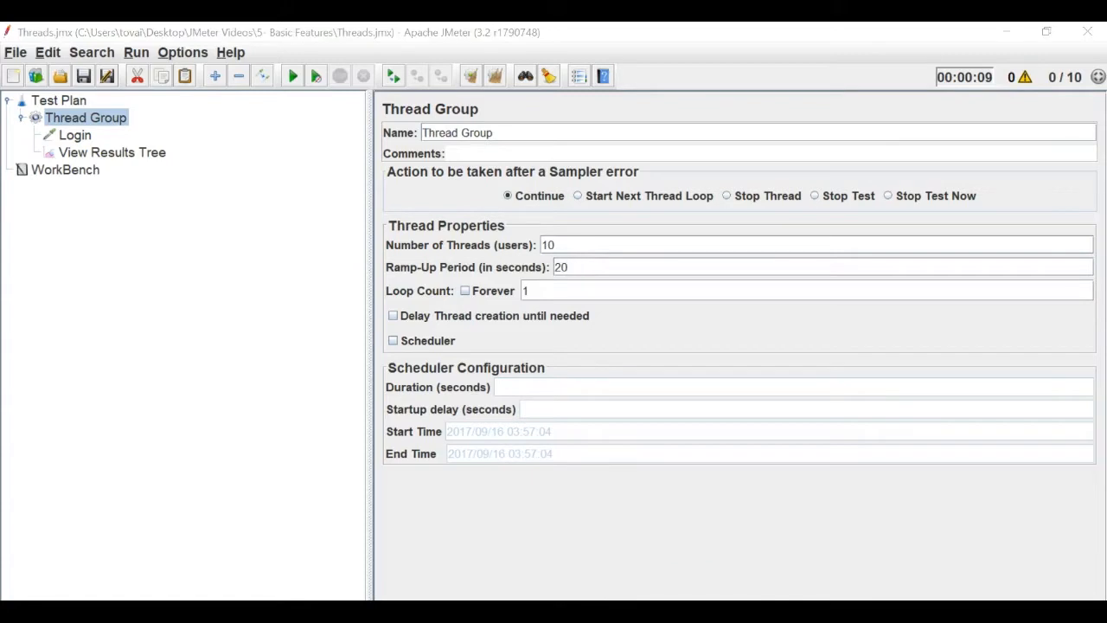
click(62, 132)
key(BackSpace)
text(10= 1)
key(alt+Tab)
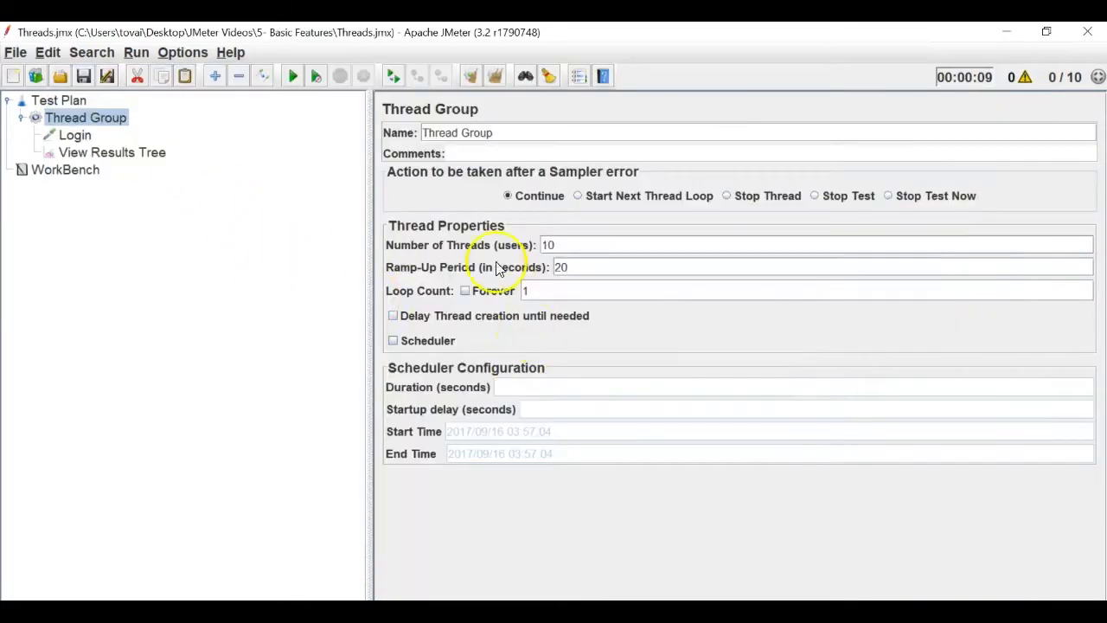
Rewrite the Notepad calculation as 20/10= 2 and switch back to JMeter.
key(alt+Tab)
click(113, 128)
key(BackSpace)
text(20/10= 2)
key(alt+Tab)
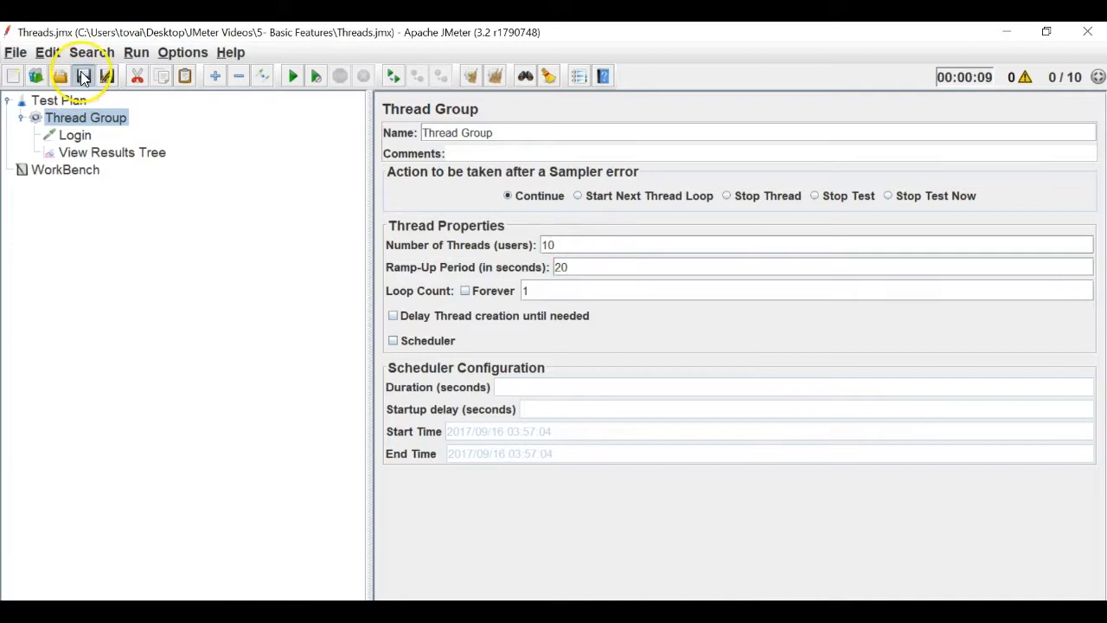
Run the test with 10 threads over a 20-second ramp-up, checking the Thread Group values and the View Results Tree listener.
click(155, 152)
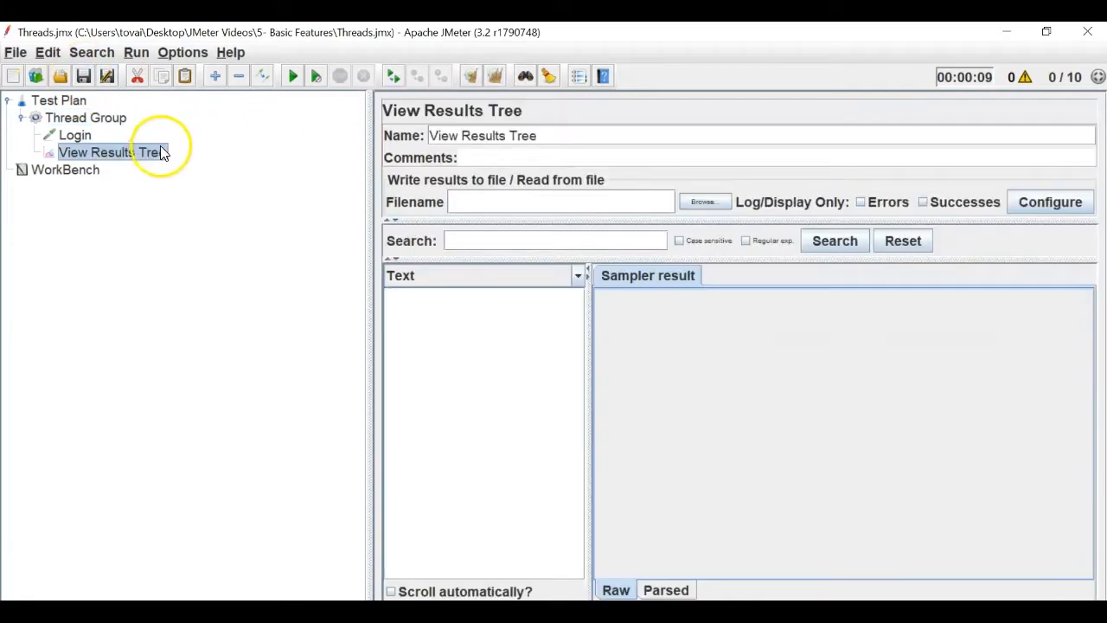
click(292, 76)
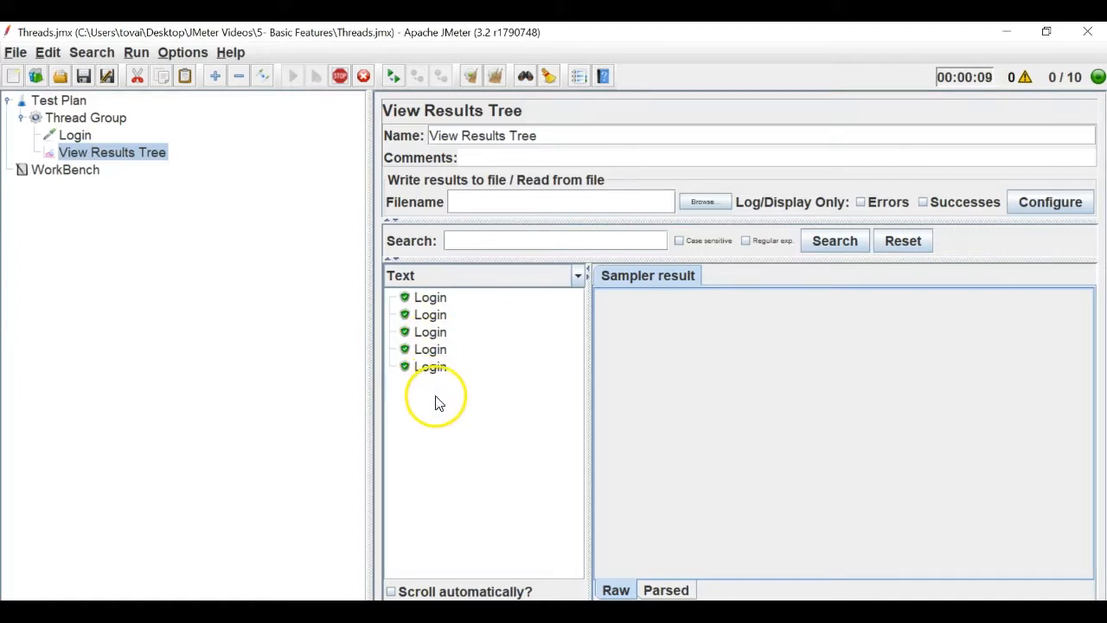
click(102, 119)
drag(560, 248, 518, 247)
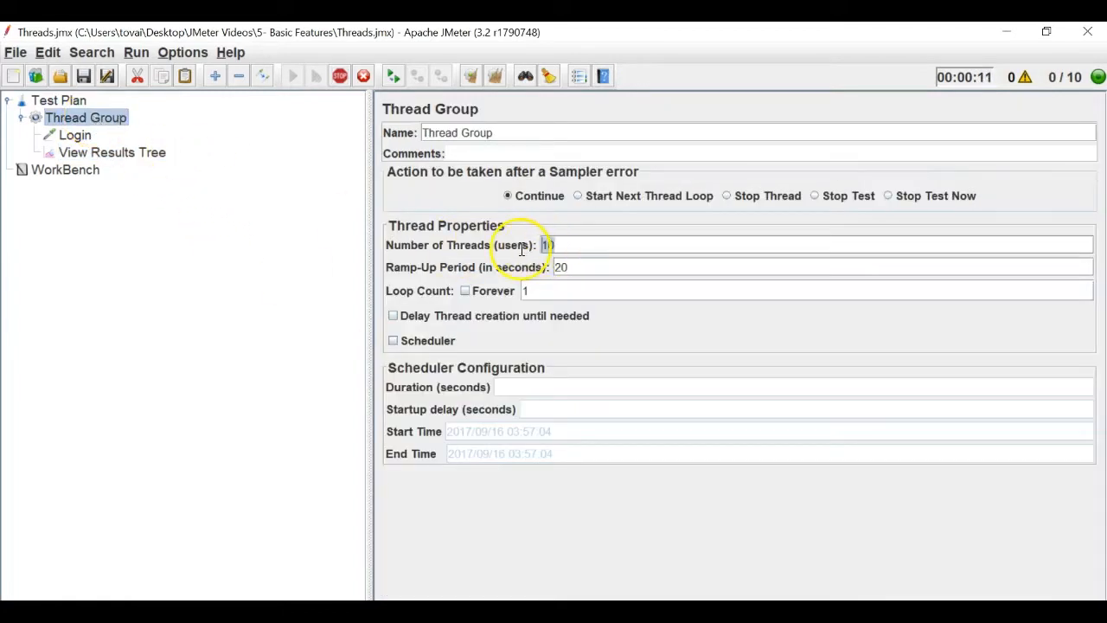
double_click(558, 266)
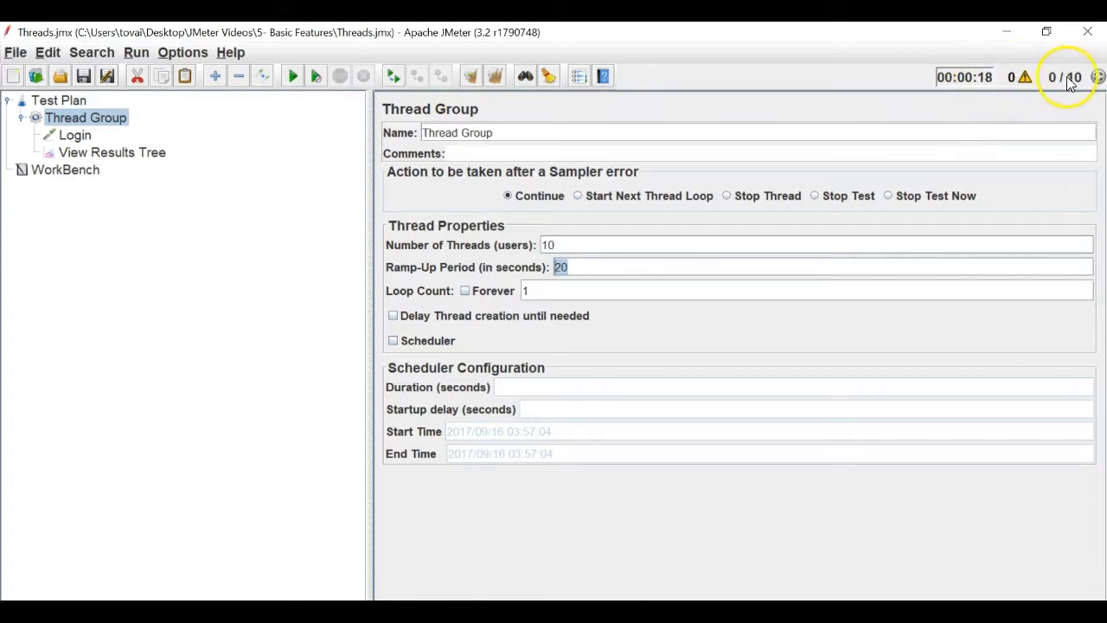
click(101, 153)
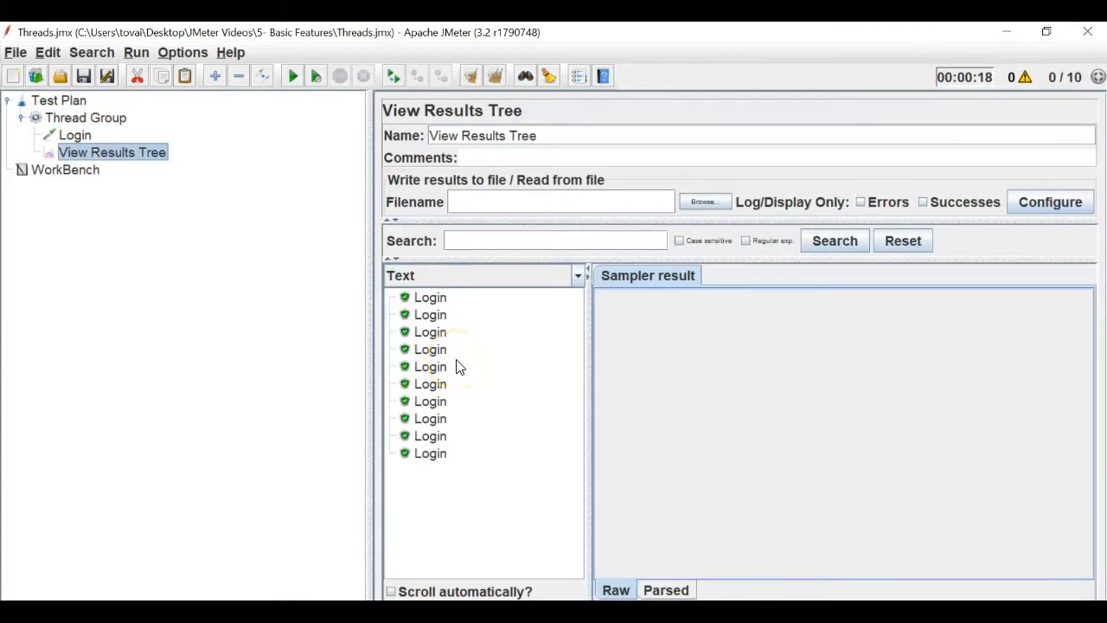
Set the Thread Group's number of threads to 1 and clear its ramp-up period.
click(85, 118)
drag(567, 267, 534, 246)
text(1)
drag(593, 267, 529, 266)
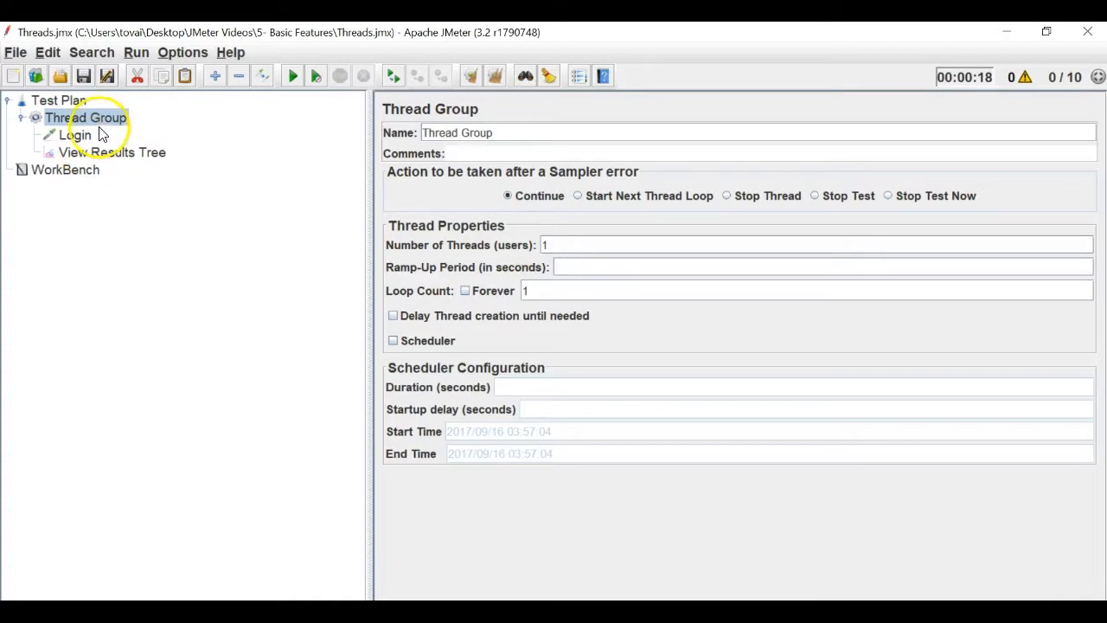
Set the Thread Group's loop count to 2.
double_click(548, 245)
drag(563, 291, 487, 274)
text(2)
double_click(546, 245)
double_click(527, 291)
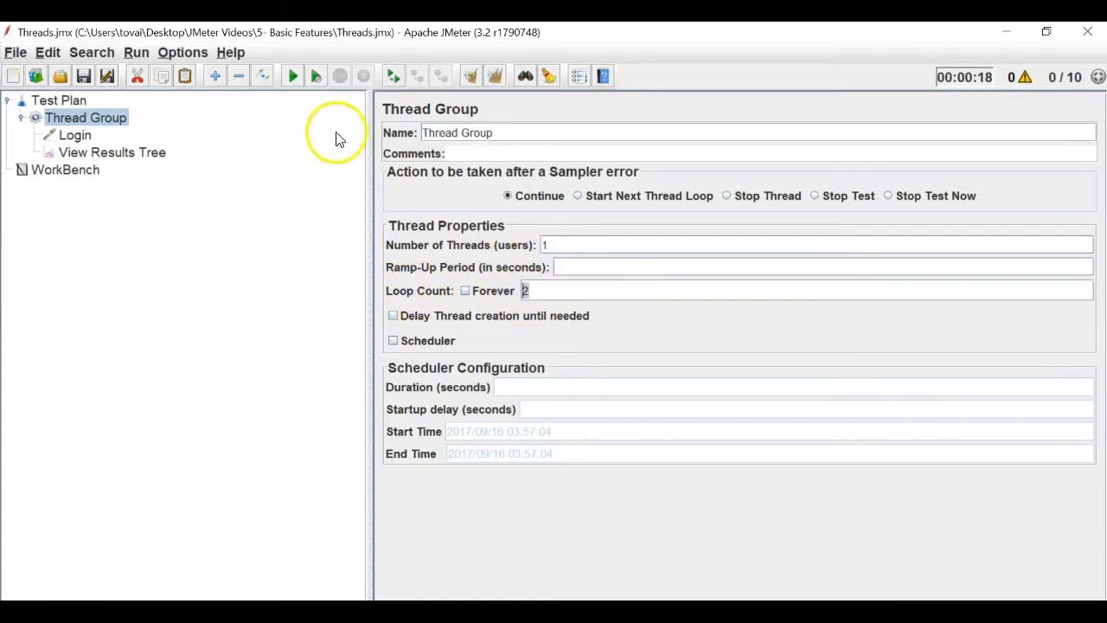
Run the test with one thread and two loops, and inspect the second Login result in View Results Tree.
click(149, 156)
click(314, 75)
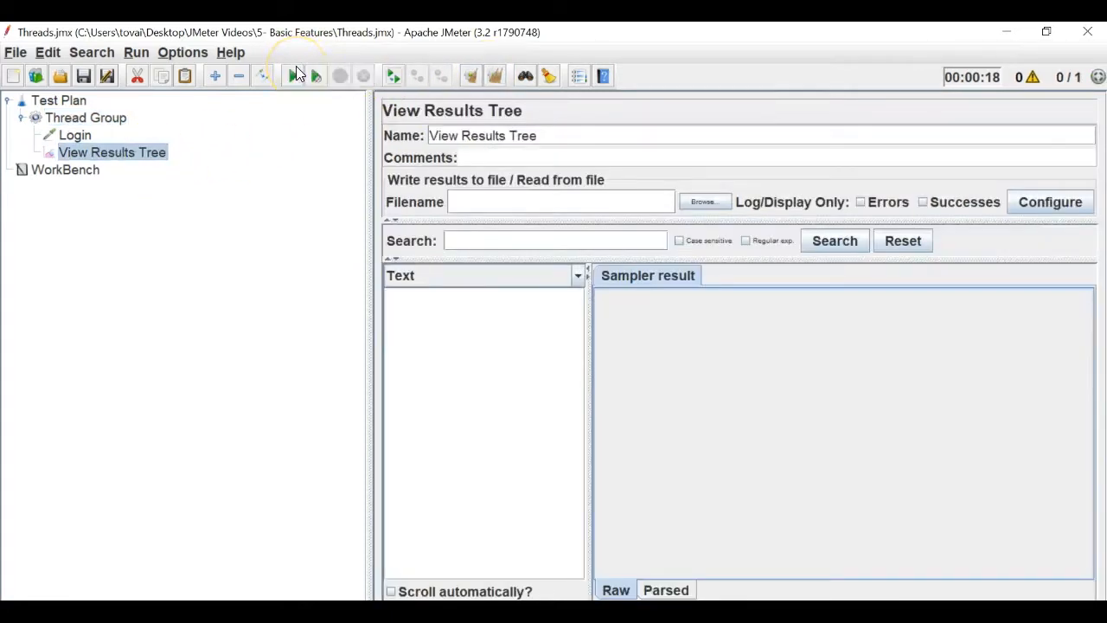
click(429, 311)
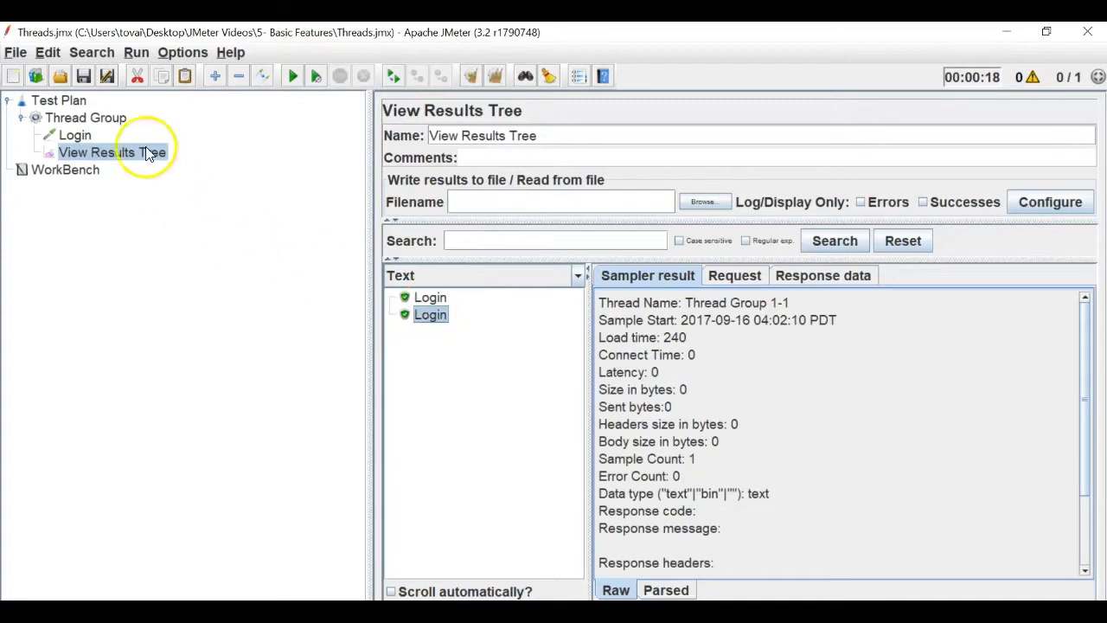
Set the Thread Group's loop count to 5 and run the test, viewing its results in View Results Tree.
click(113, 118)
double_click(525, 291)
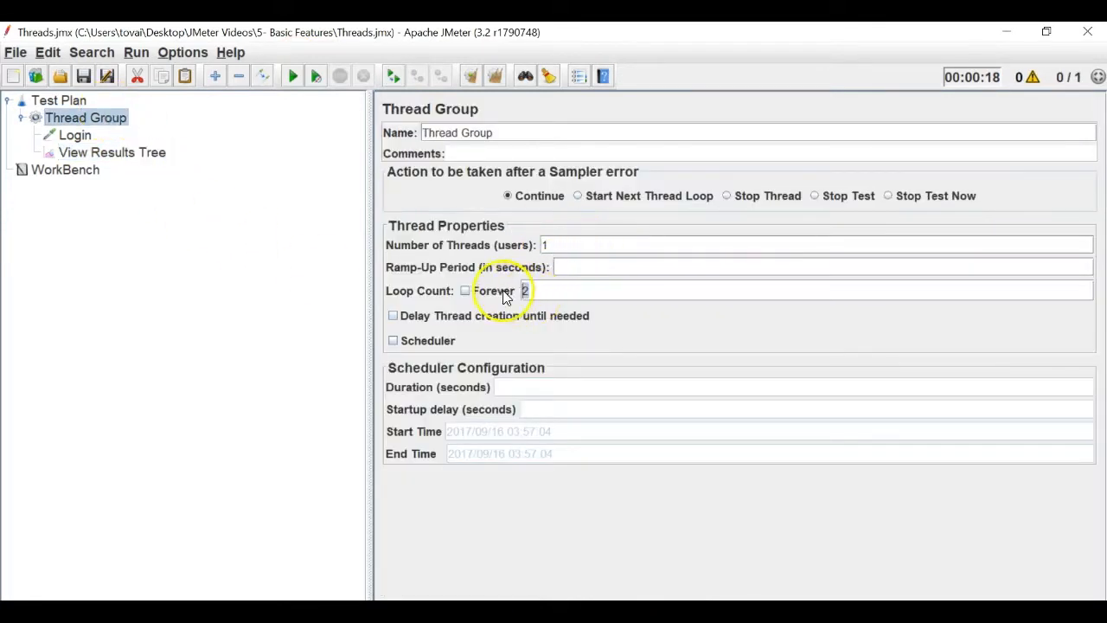
text(5)
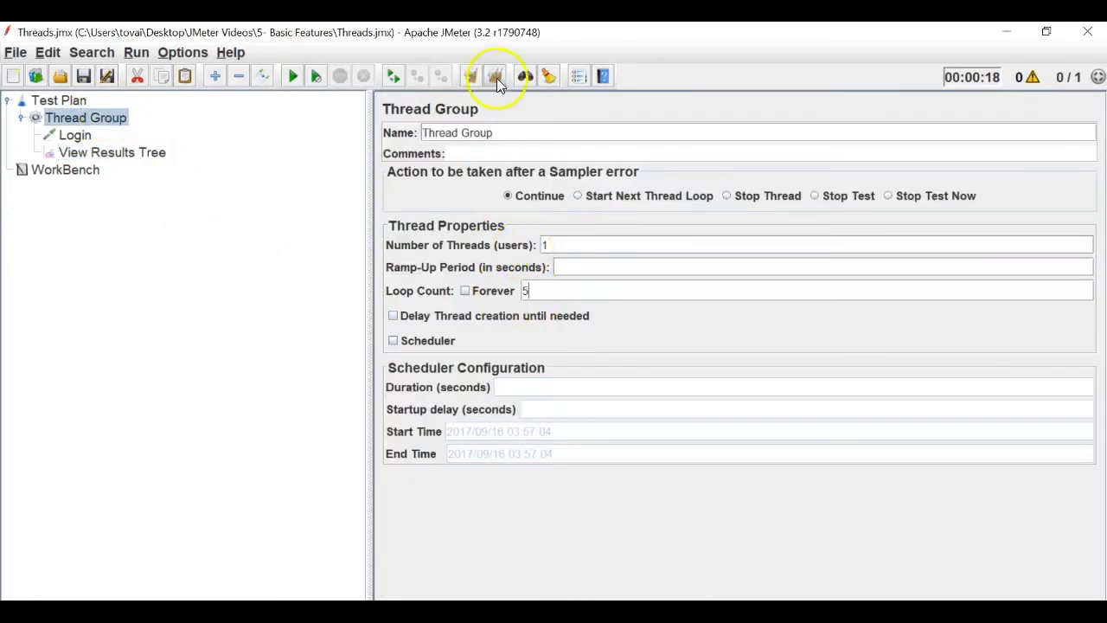
click(295, 78)
click(146, 154)
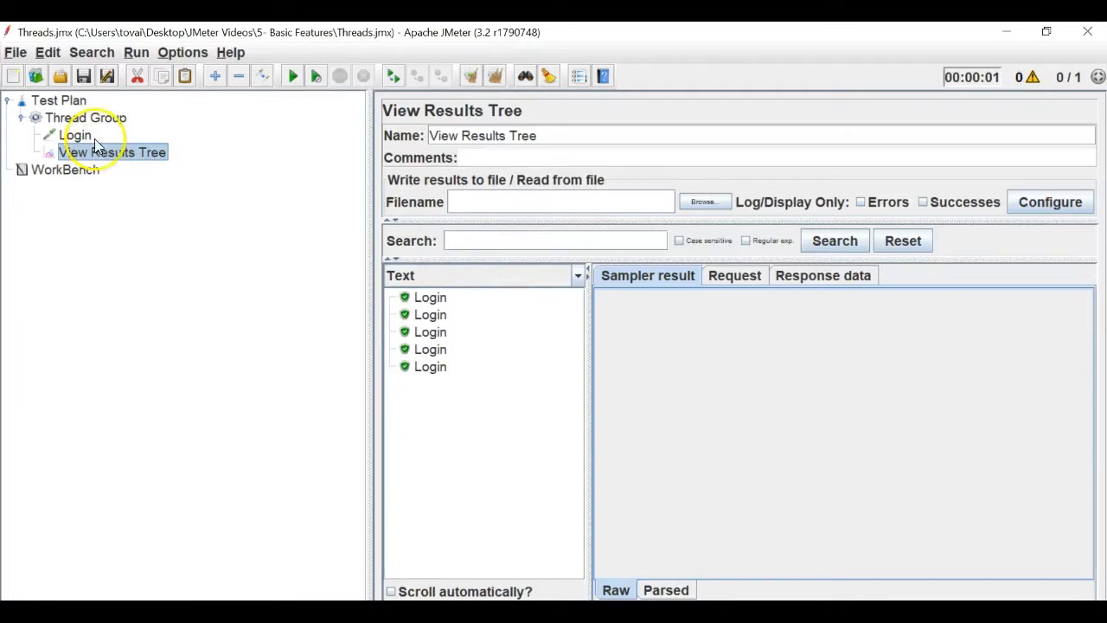
Set the number of threads to 2 and run the test with five loops from View Results Tree.
click(111, 118)
double_click(555, 244)
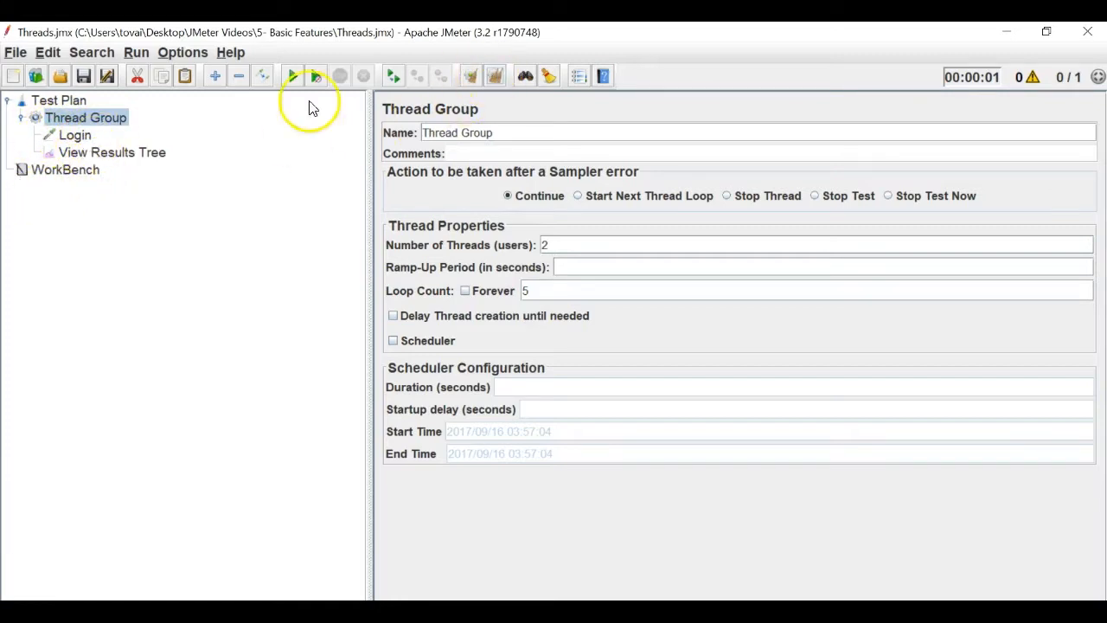
click(117, 153)
click(294, 79)
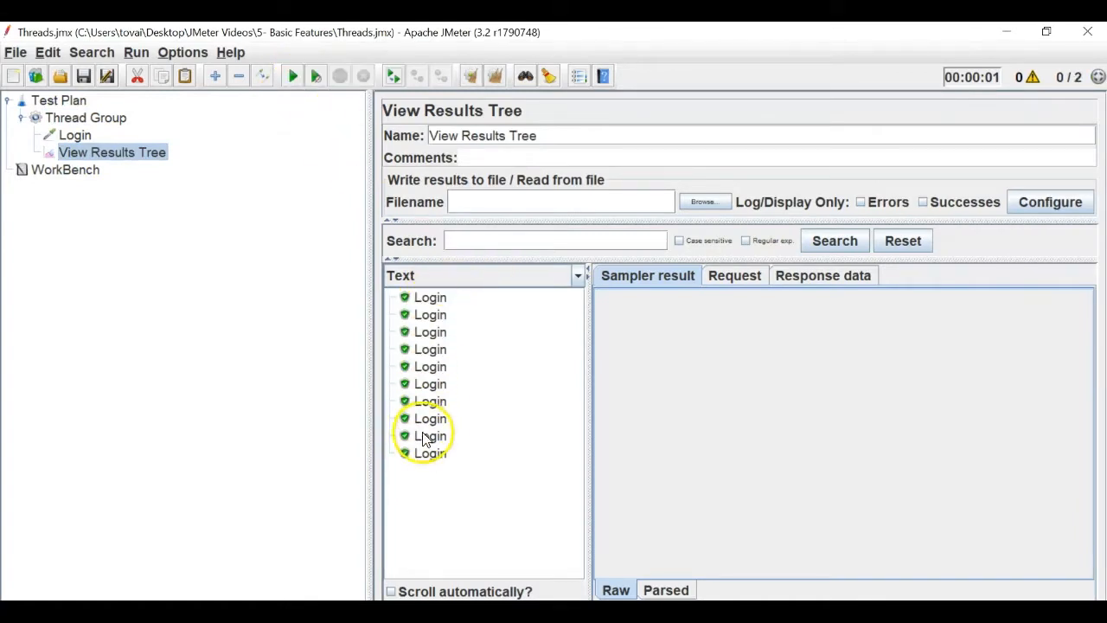
Set the Thread Group's loop count to Forever and run the test, viewing the results as they arrive.
click(86, 117)
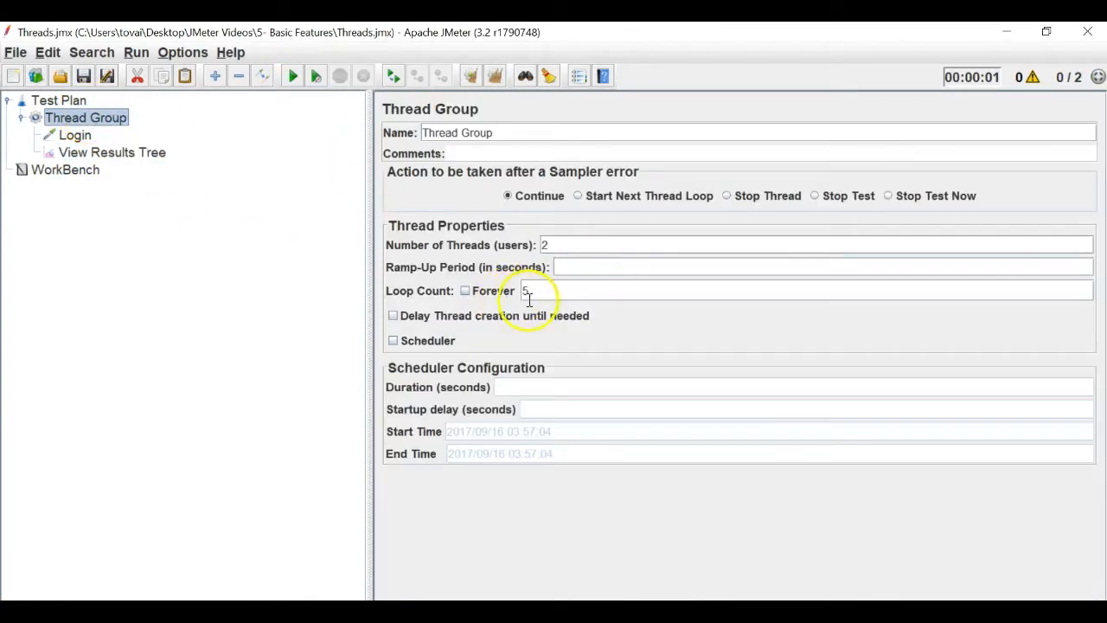
click(466, 292)
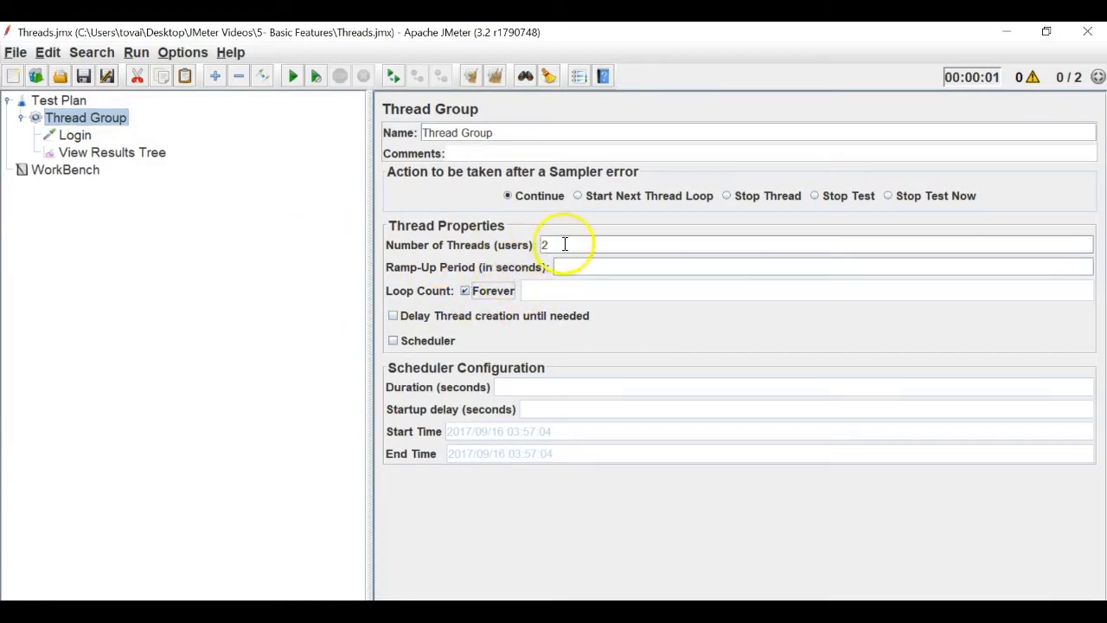
click(293, 76)
click(154, 152)
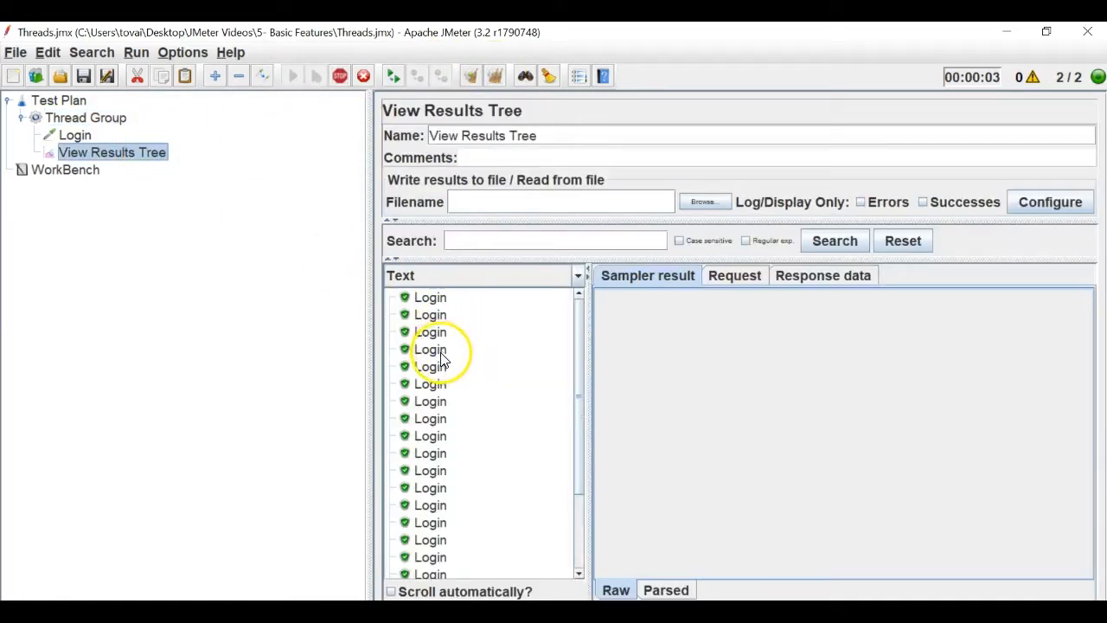
Look through the growing list of Login results in View Results Tree and stop the running test.
scroll(445, 350, down, 3)
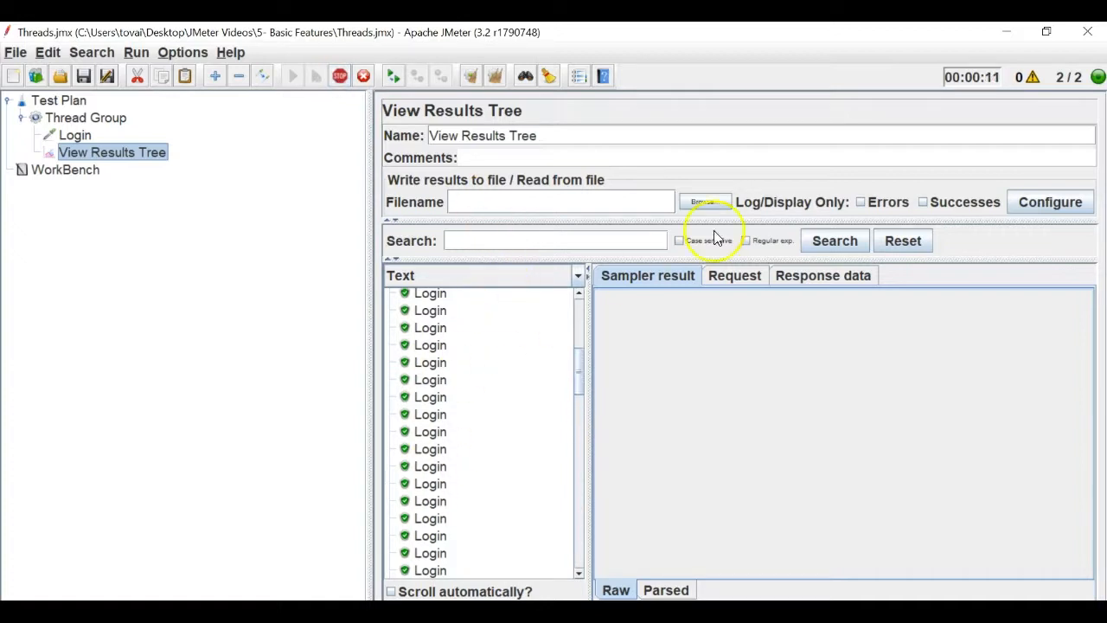
drag(576, 345, 574, 556)
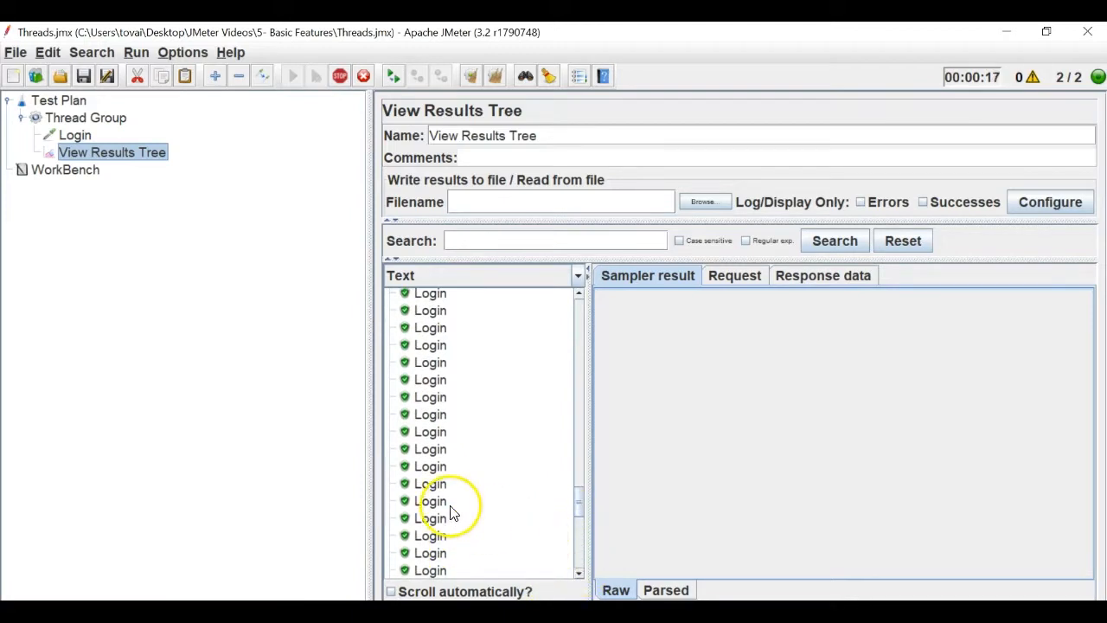
click(339, 78)
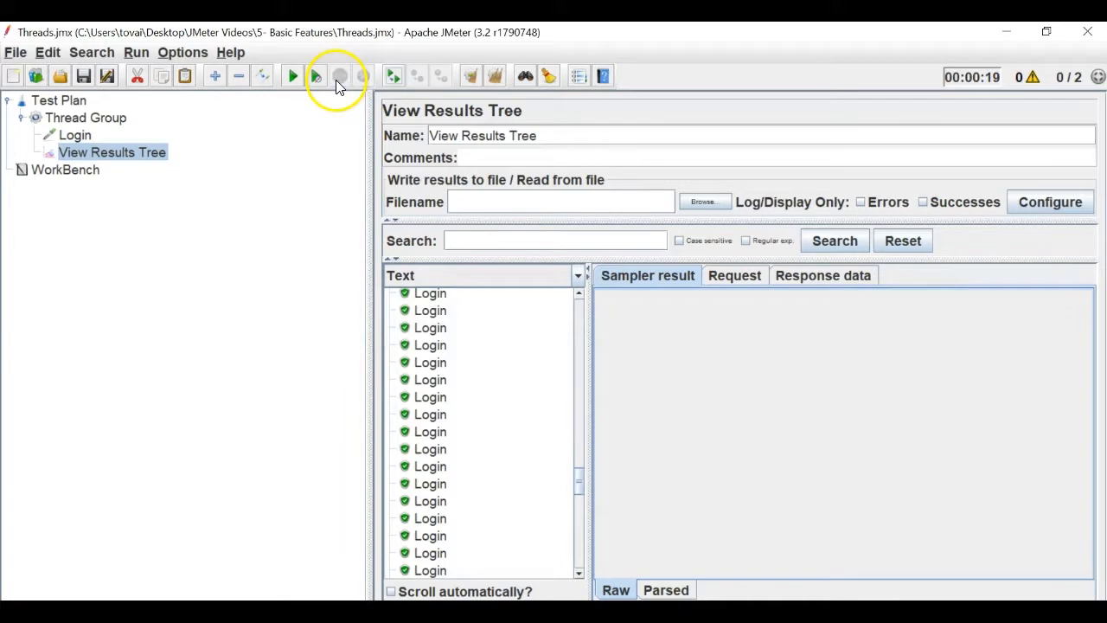
Configure the Thread Group with 500 threads, delayed thread creation enabled, and Forever looping turned off.
click(108, 119)
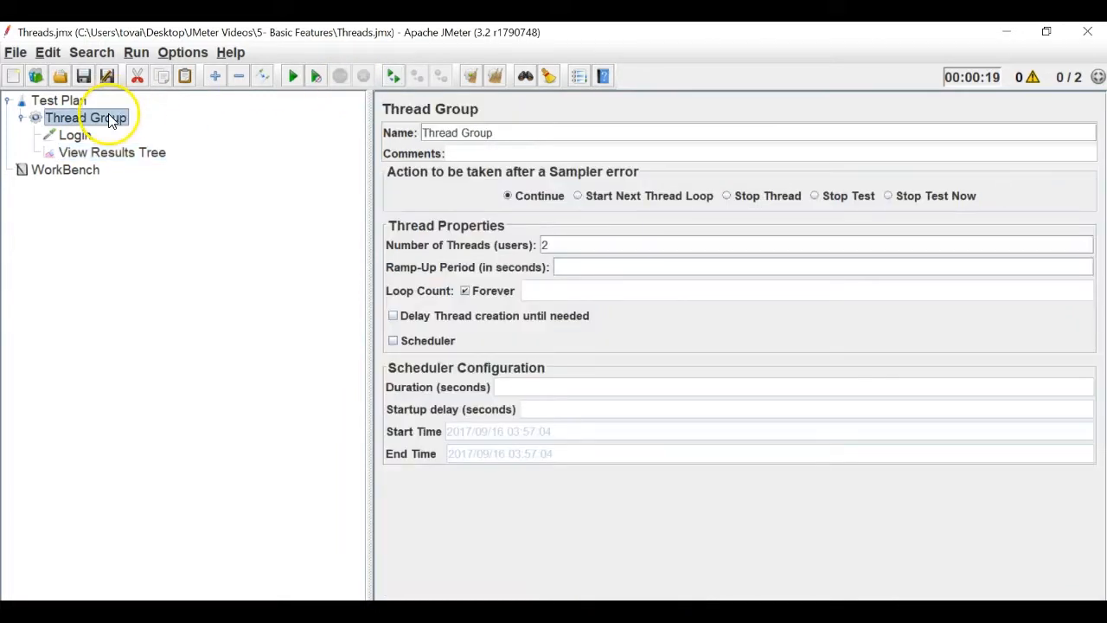
click(519, 322)
click(486, 294)
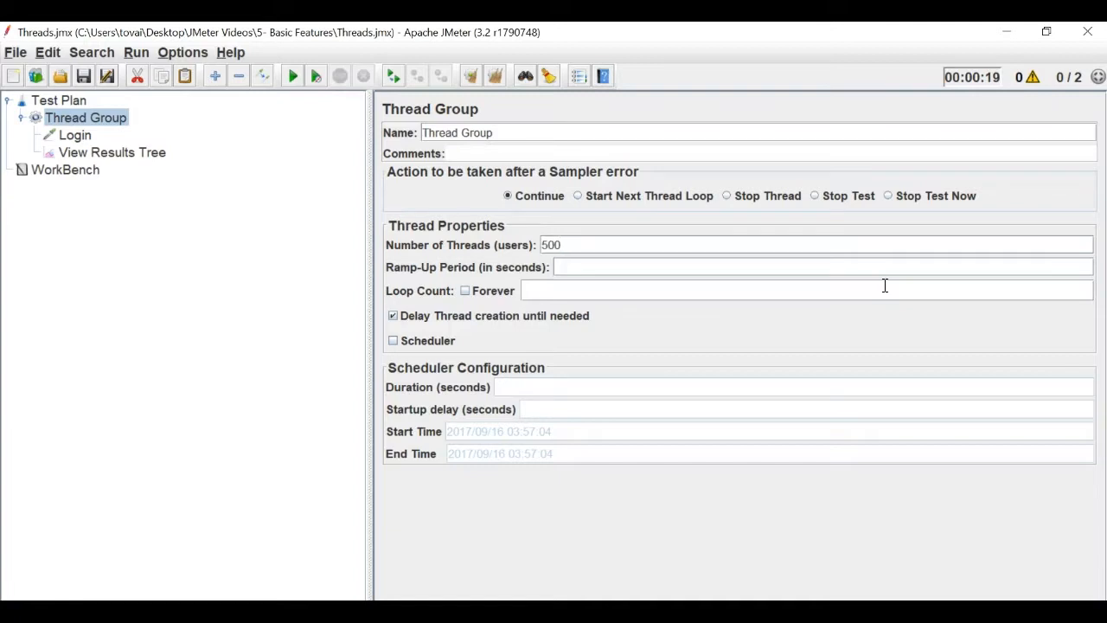
Set the Thread Group's ramp-up period to 1000 seconds.
click(613, 267)
click(574, 244)
drag(603, 268, 529, 272)
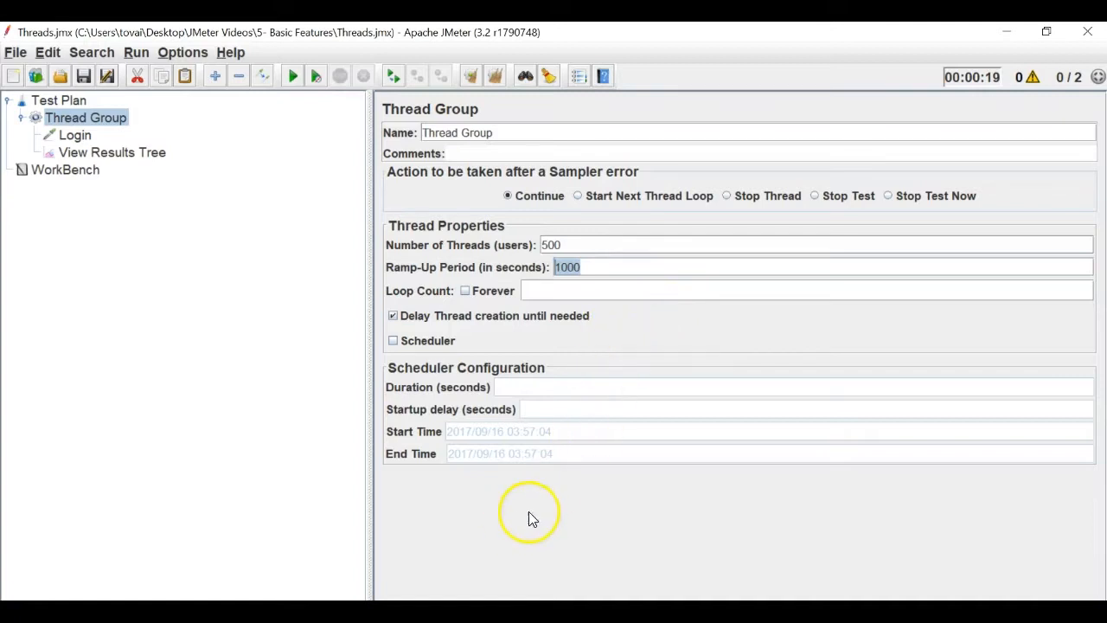
Review the Thread Group's number of threads and ramp-up period values in relation to delayed thread creation.
click(594, 266)
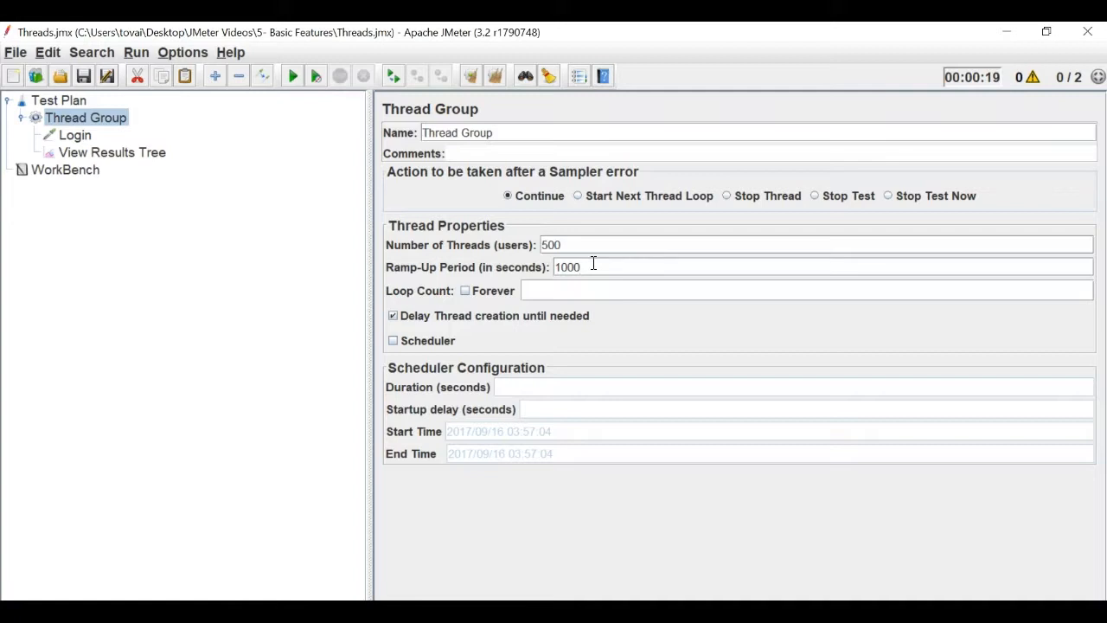
click(571, 245)
double_click(571, 245)
click(609, 246)
click(573, 270)
drag(593, 270, 556, 261)
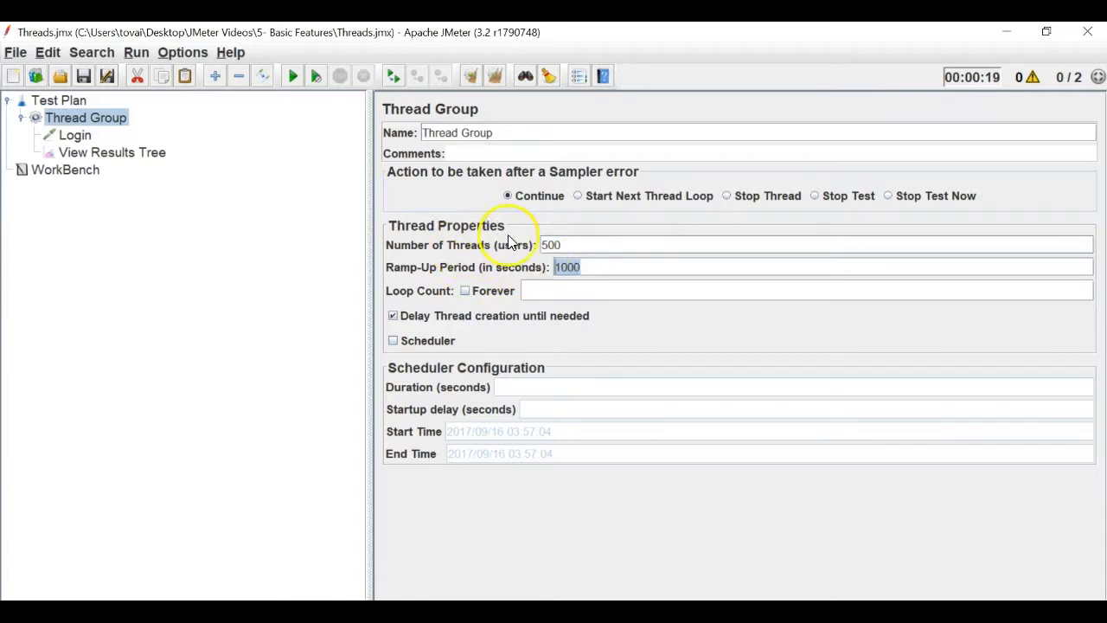
double_click(582, 244)
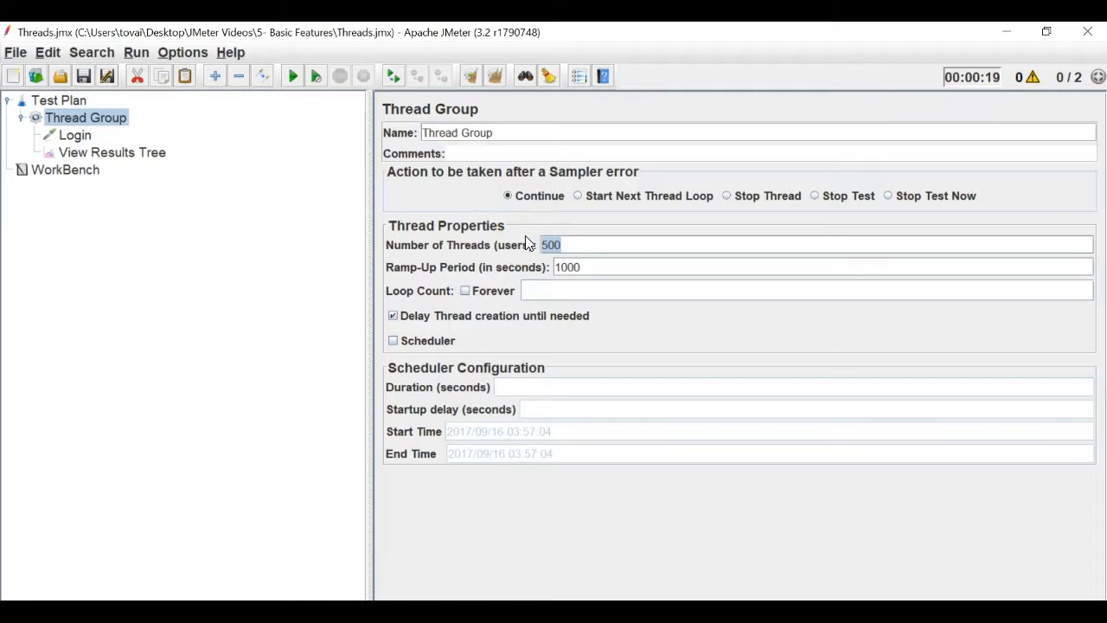
Enable the Thread Group's Scheduler with delayed thread creation turned off, and set the startup delay to 5 seconds.
click(439, 342)
click(571, 388)
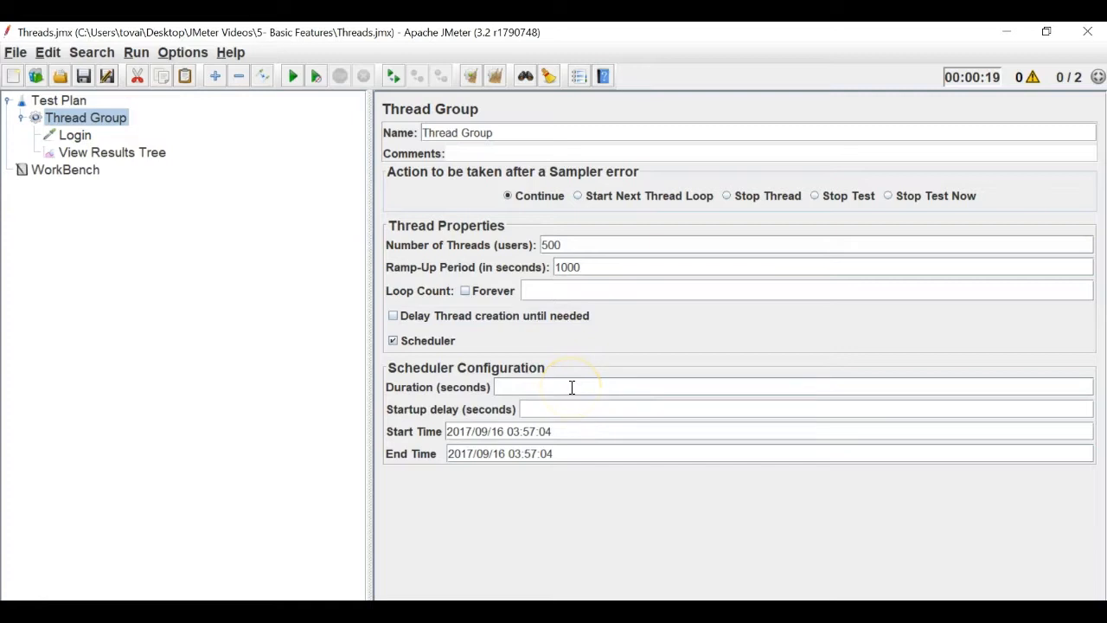
click(572, 406)
click(581, 406)
Clear the Thread Group's scheduler start time and end time.
drag(577, 430, 445, 438)
drag(564, 432, 446, 430)
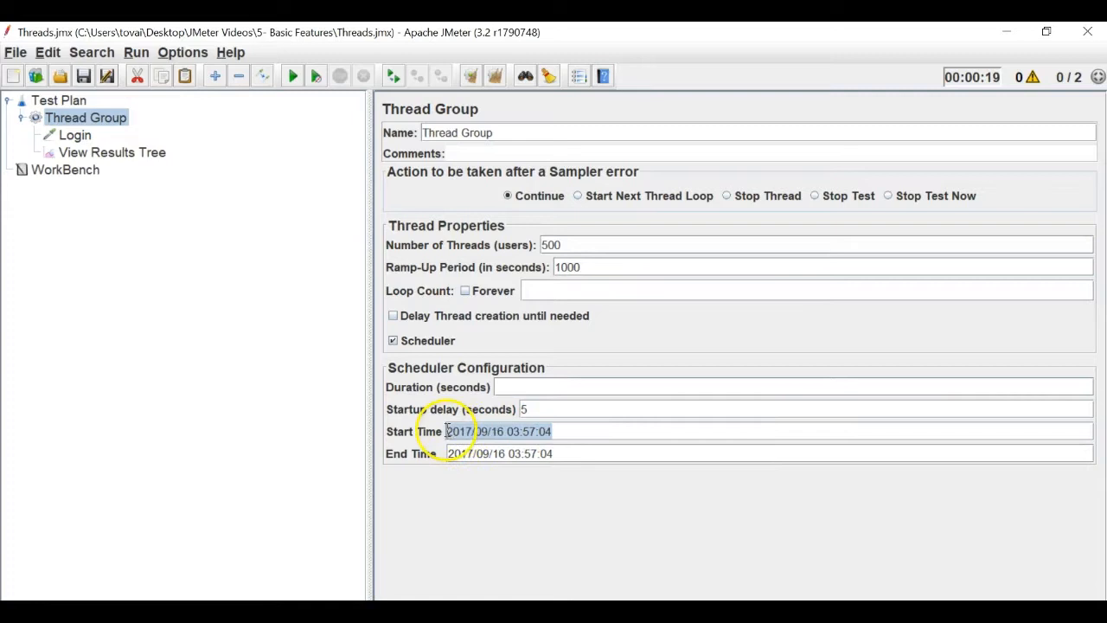
key(BackSpace)
drag(556, 455, 427, 464)
key(BackSpace)
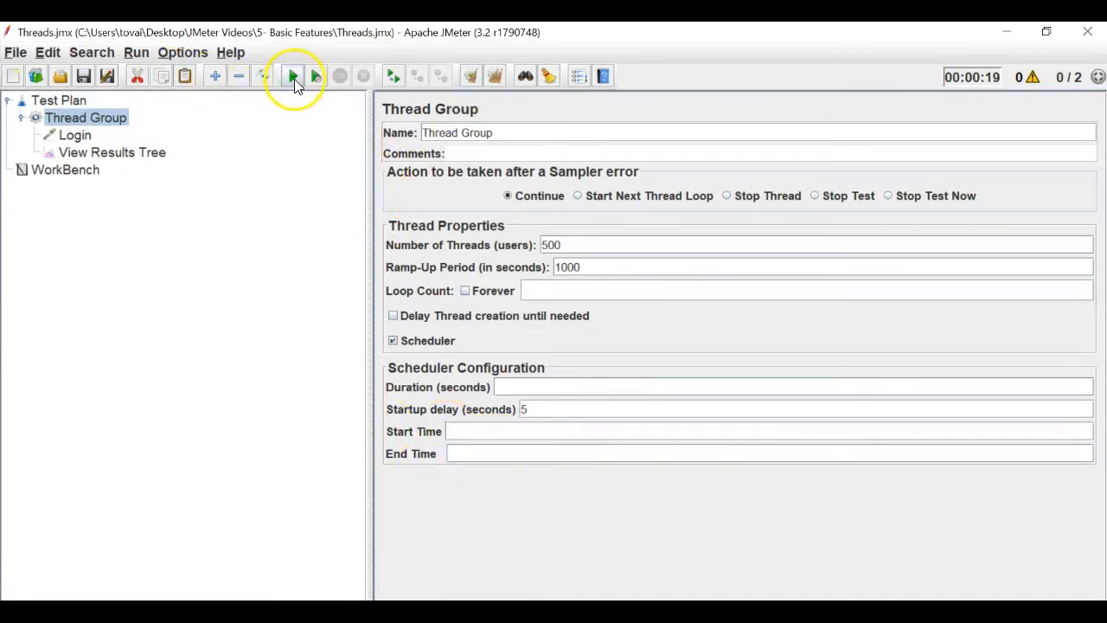
Clear all earlier run results and configure the Thread Group with 2 threads and an empty ramp-up period.
click(78, 152)
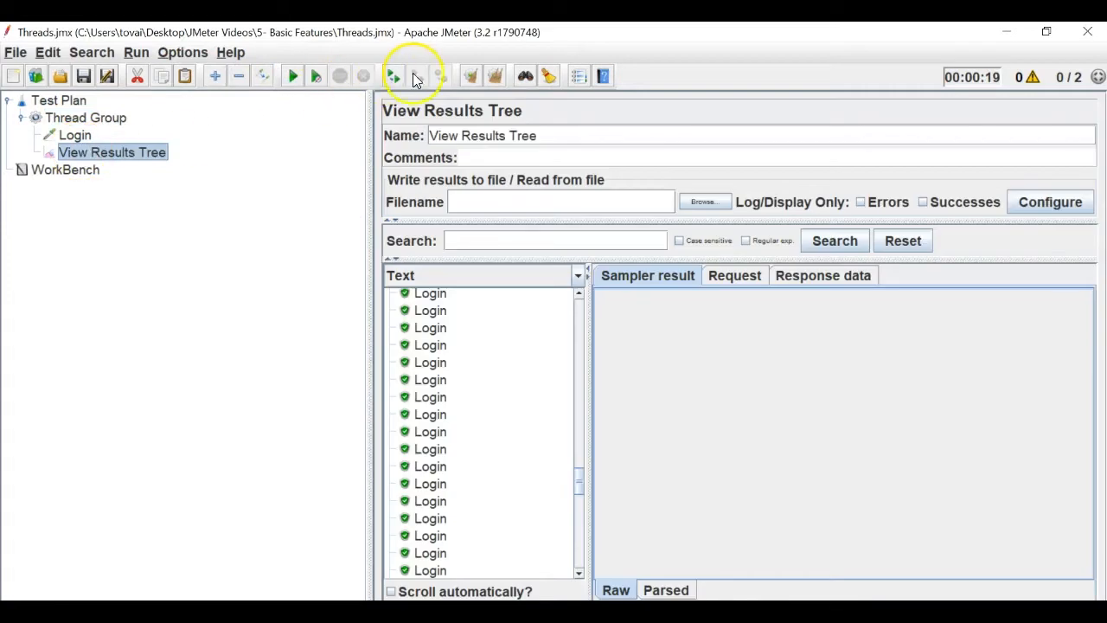
click(495, 76)
click(86, 118)
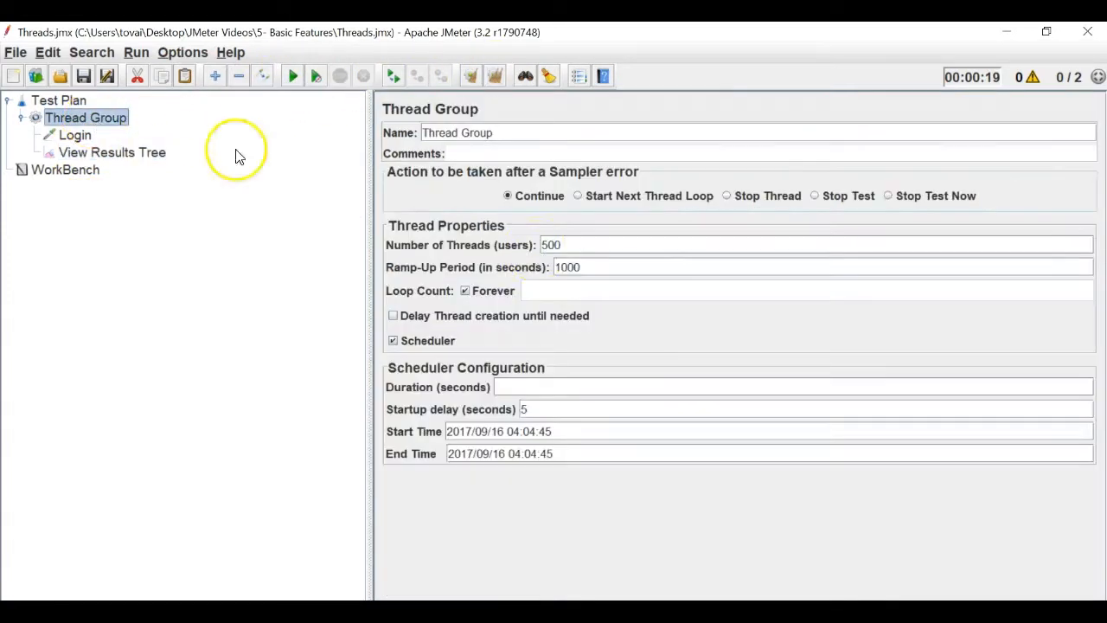
double_click(540, 244)
text(2)
double_click(566, 266)
key(BackSpace)
Try to run the test twice with the current scheduler settings, checking the scheduler values in between and dismissing each error.
click(84, 155)
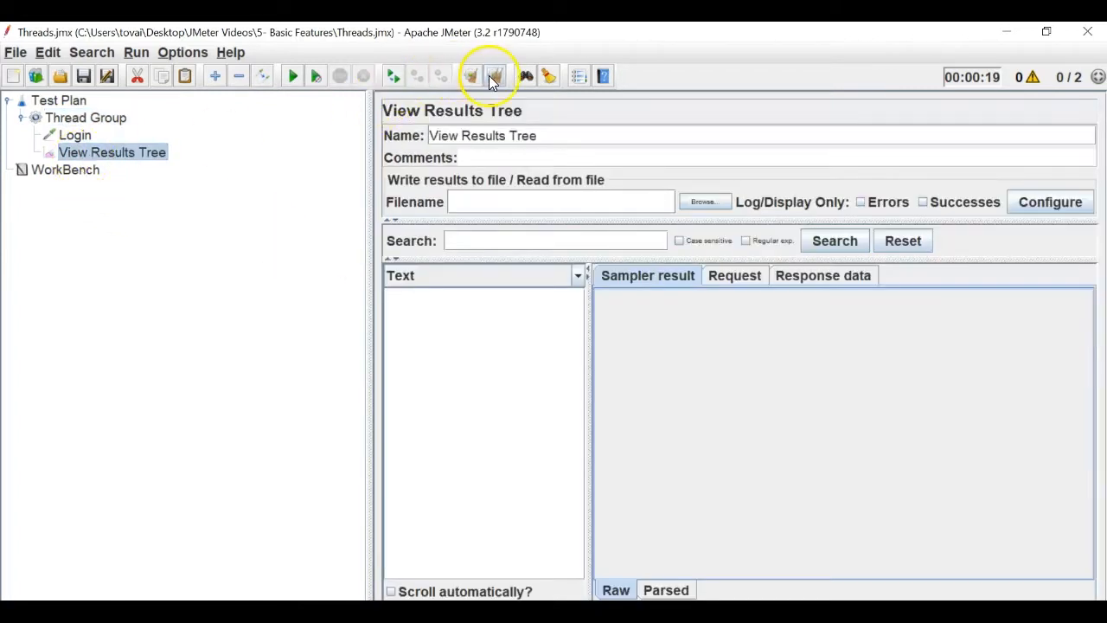
click(289, 77)
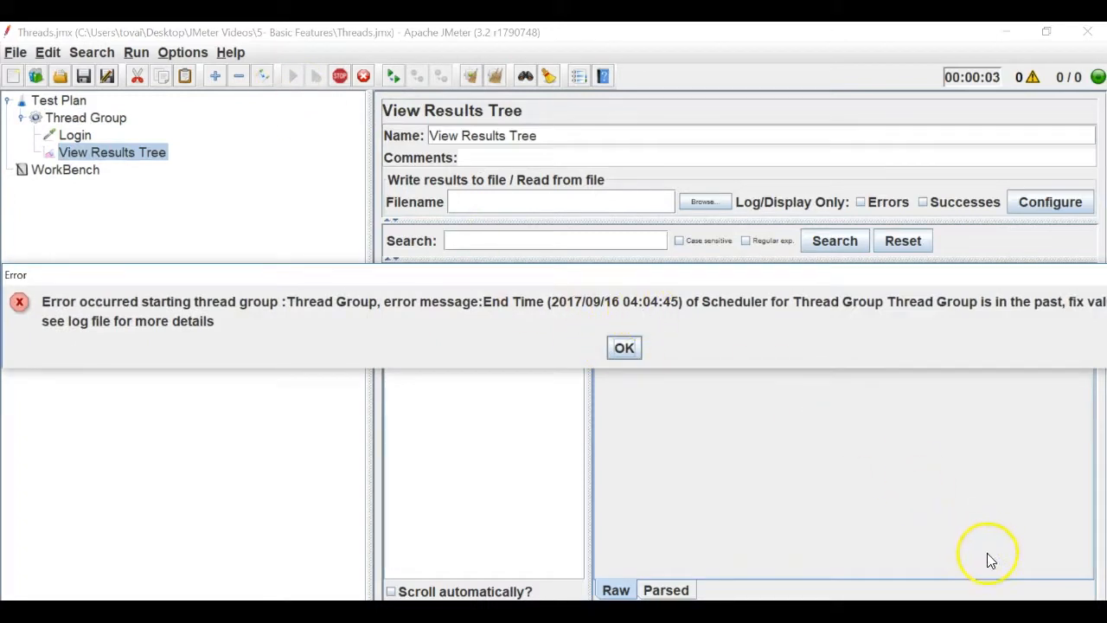
click(624, 348)
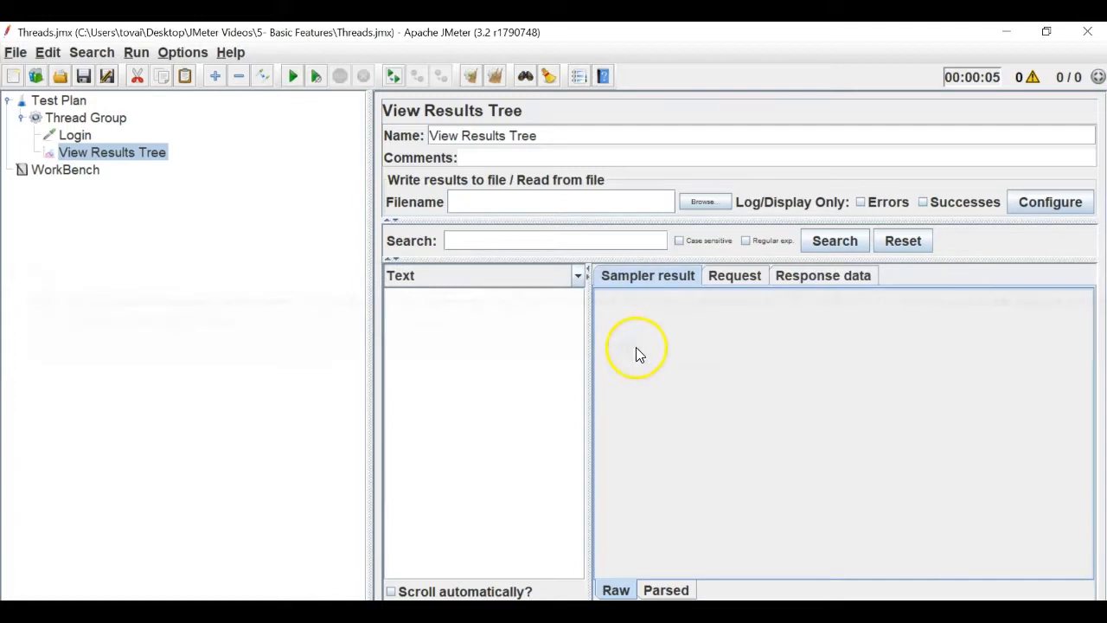
click(94, 119)
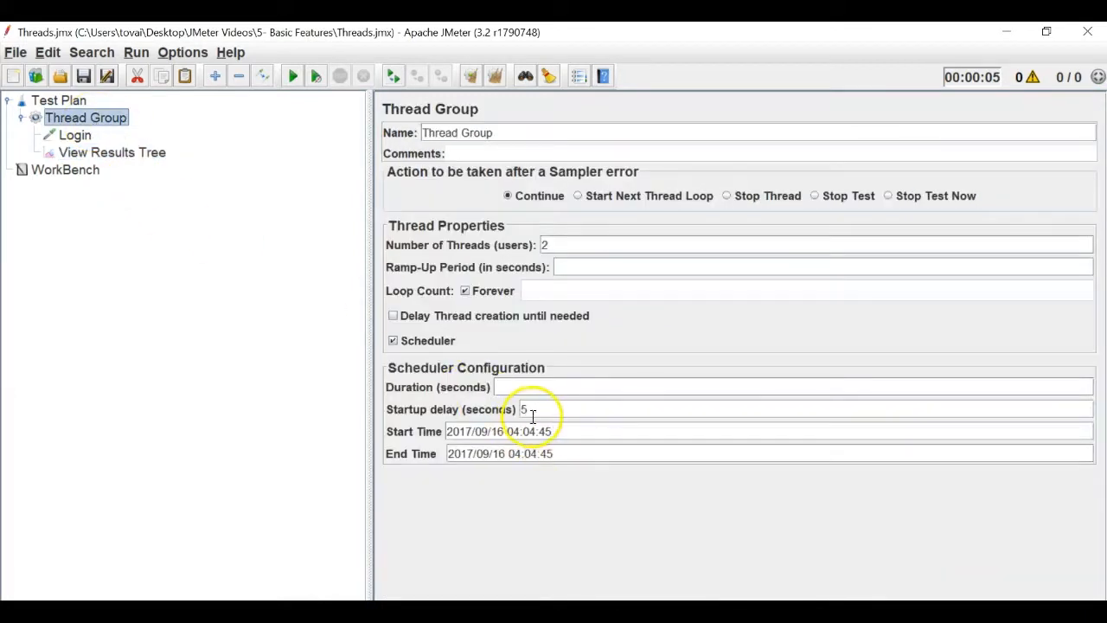
click(89, 152)
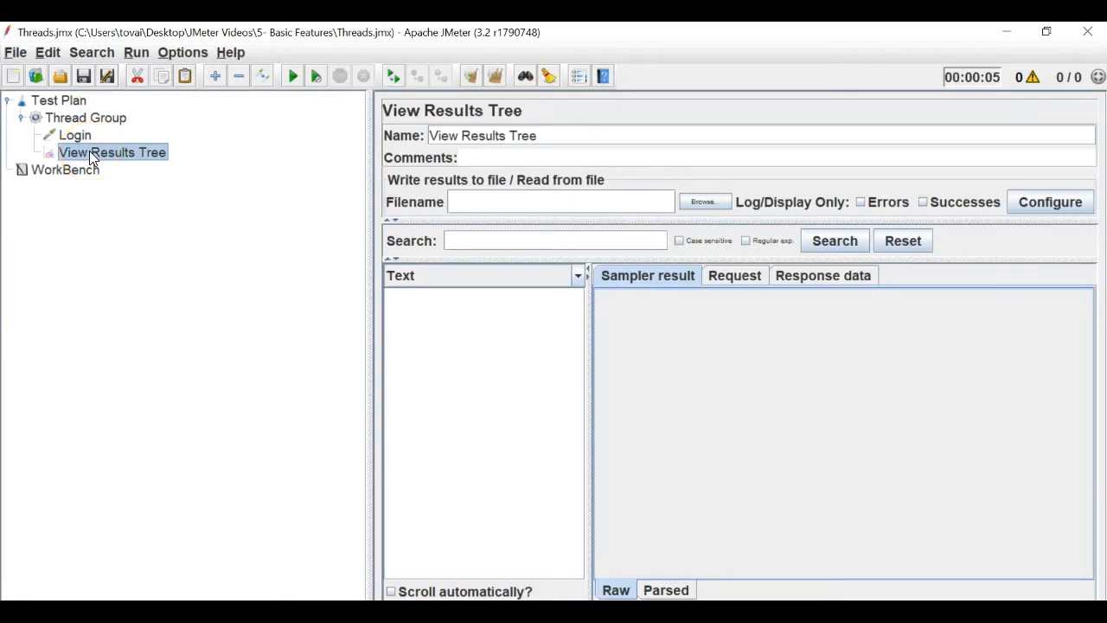
click(290, 75)
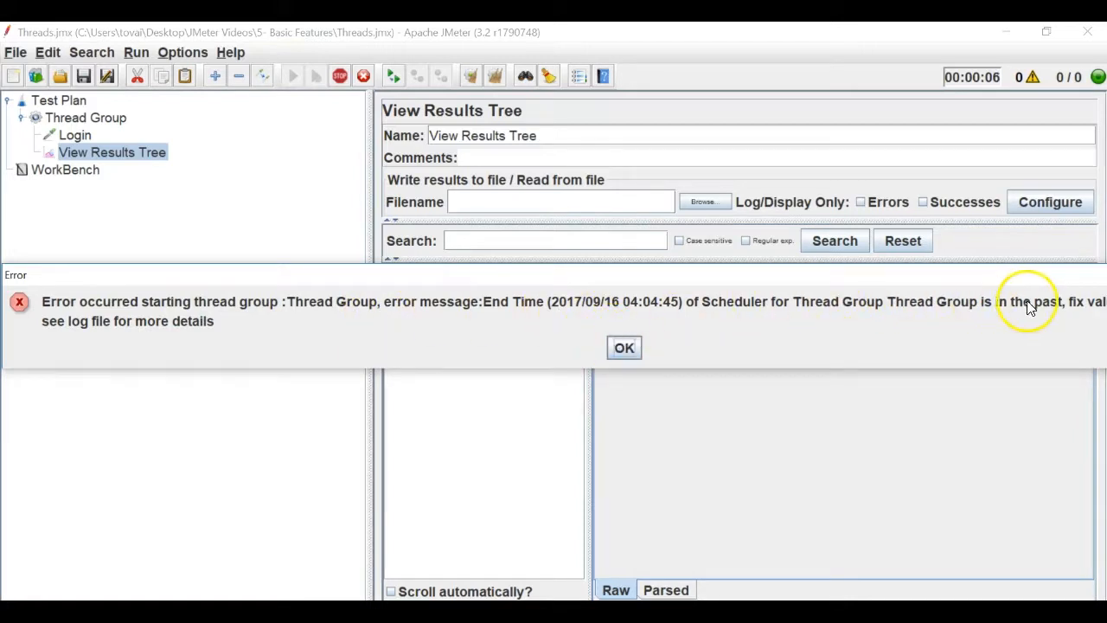
click(619, 346)
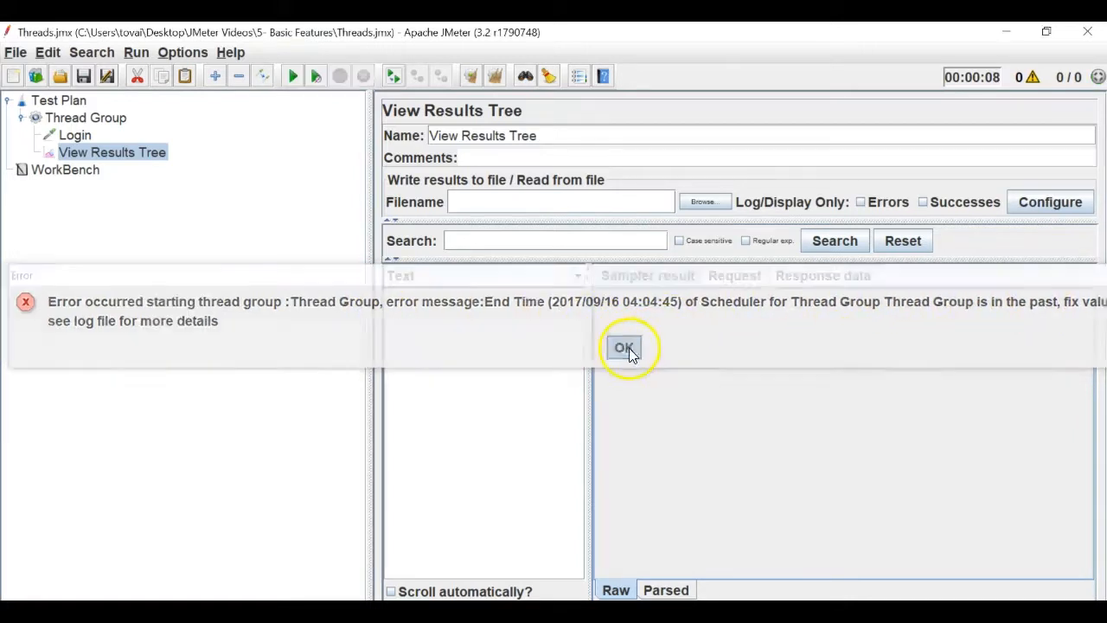
Set the scheduler's start time to 2017/09/16 04:06:45 and its end time to 2017/09/16 04:08:45.
click(95, 118)
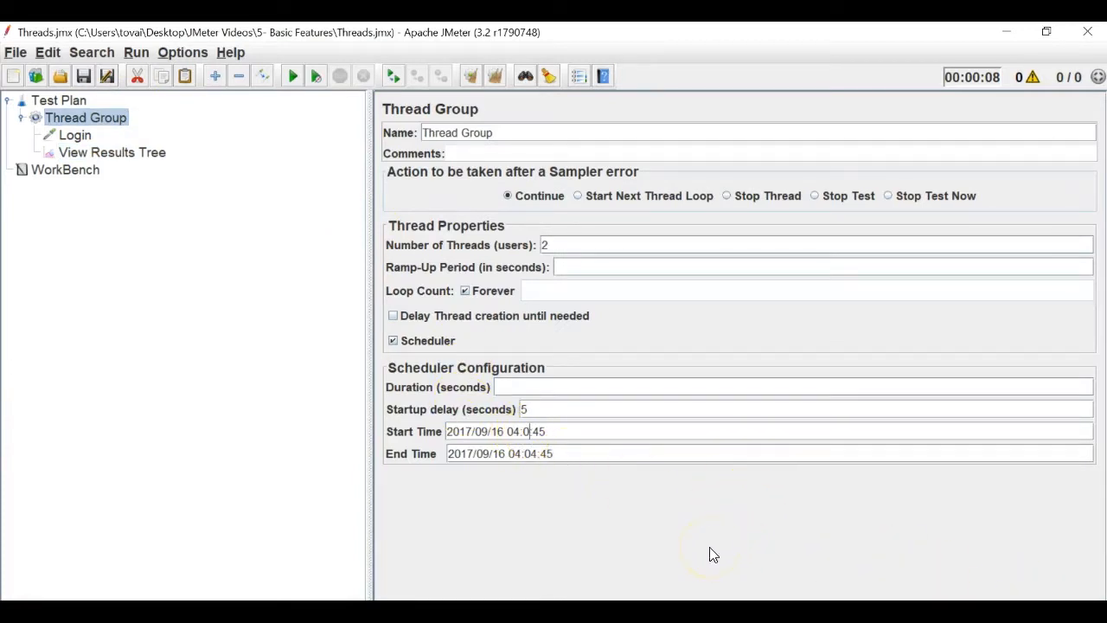
text(7:)
click(537, 454)
text(:)
key(BackSpace)
text(6)
Run the test, check the Login results and the Forever loop setting, and stop the run.
click(292, 76)
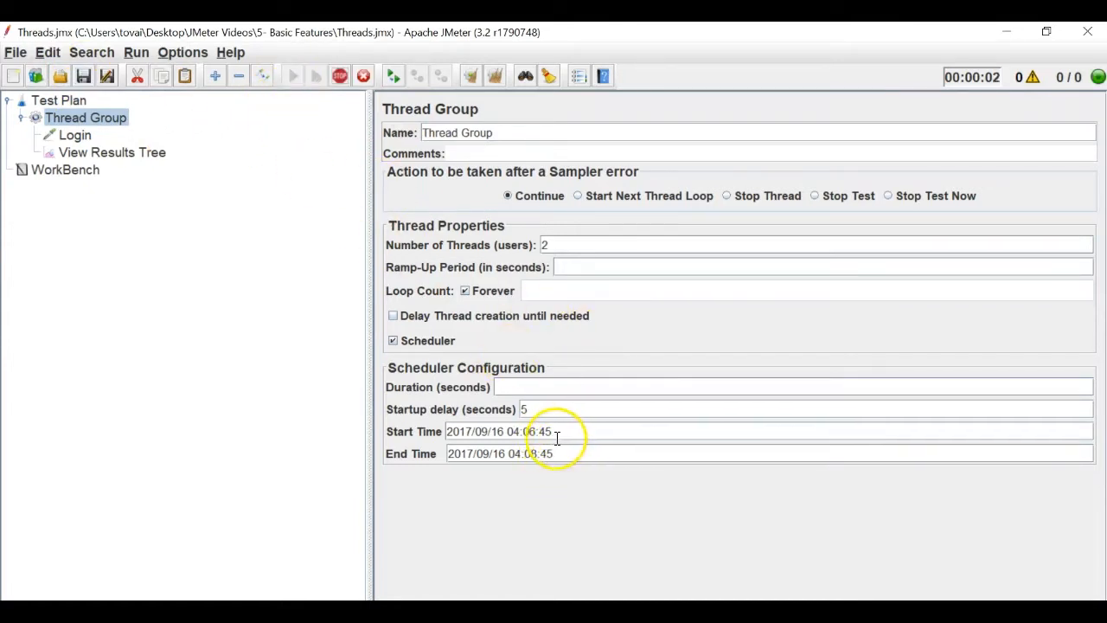
click(117, 152)
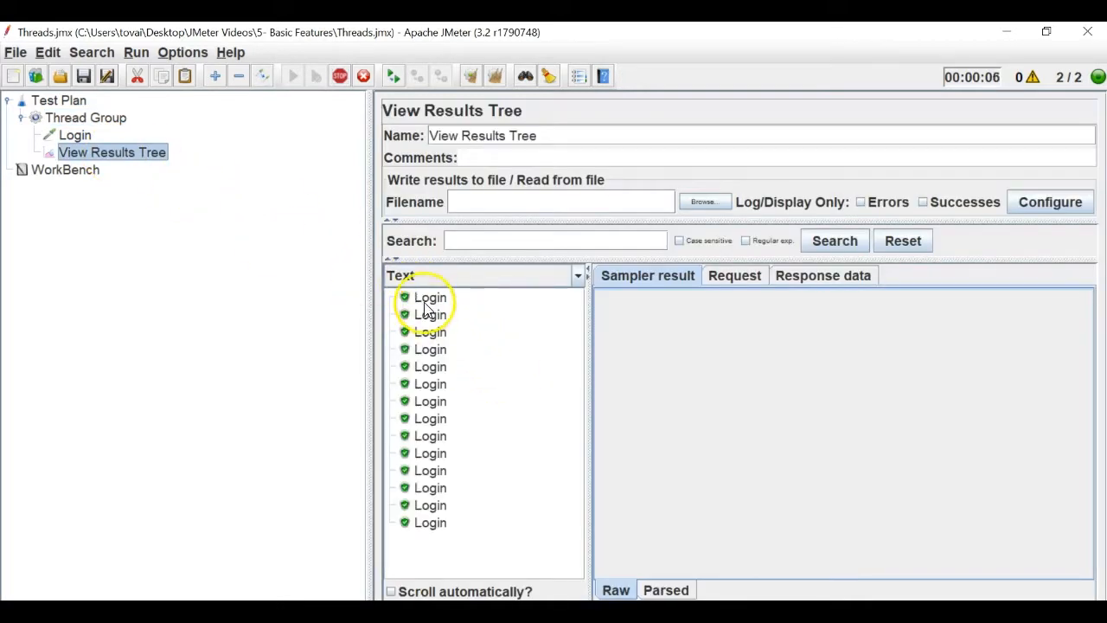
click(108, 118)
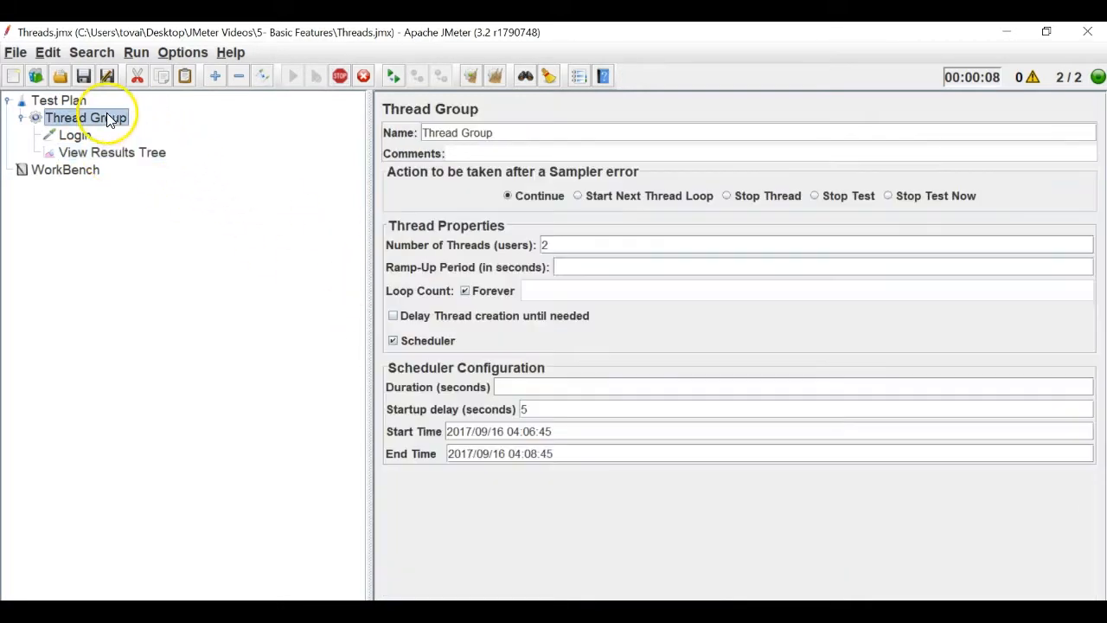
click(482, 296)
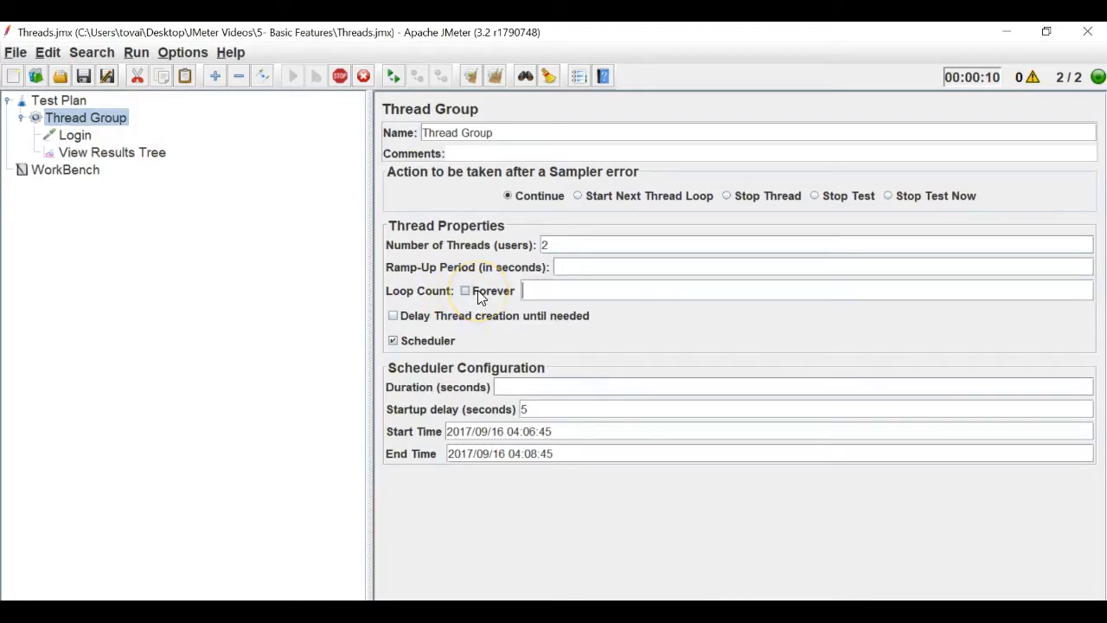
click(130, 154)
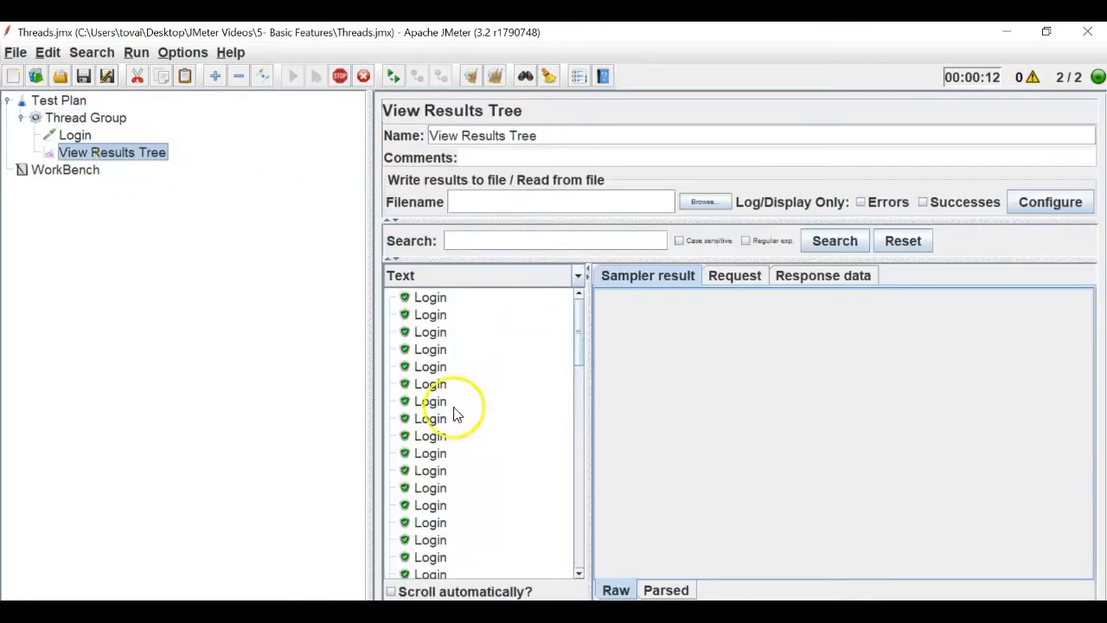
click(339, 78)
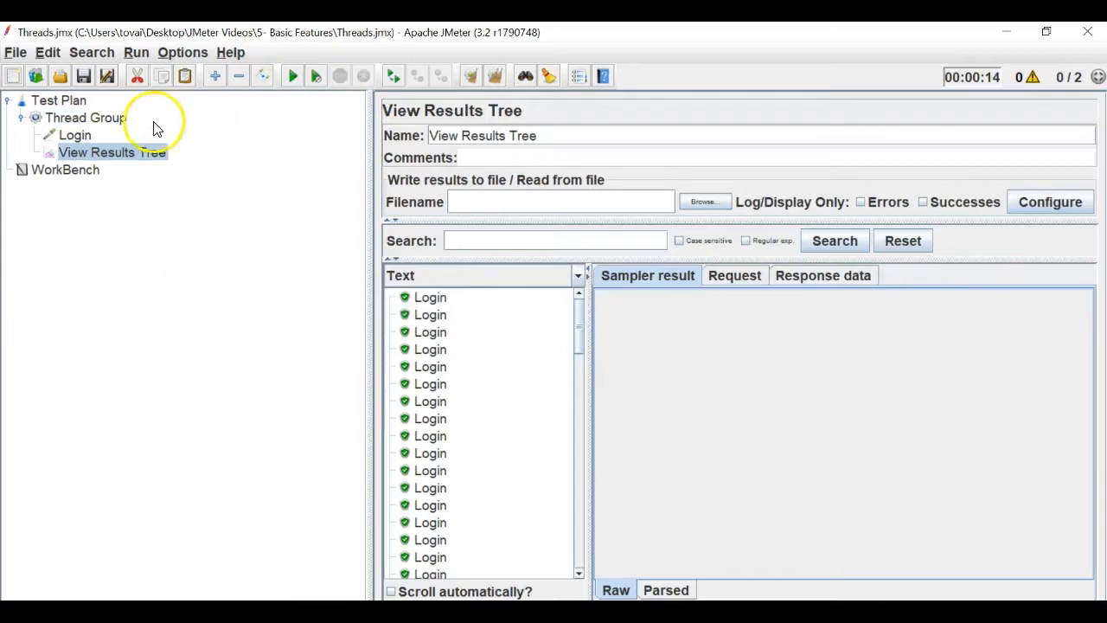
Clear the Thread Group's startup delay and set the scheduler's start time to 2017/09/16 04:07:45.
click(119, 119)
drag(561, 431, 433, 431)
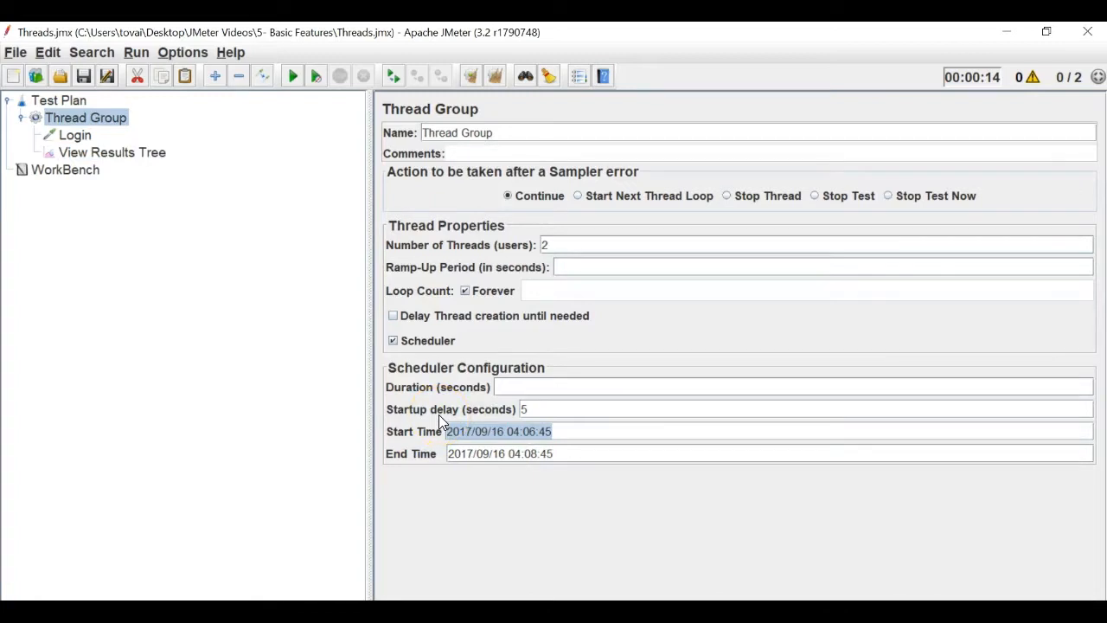
drag(530, 412, 522, 412)
key(BackSpace)
click(529, 432)
key(BackSpace)
text(7)
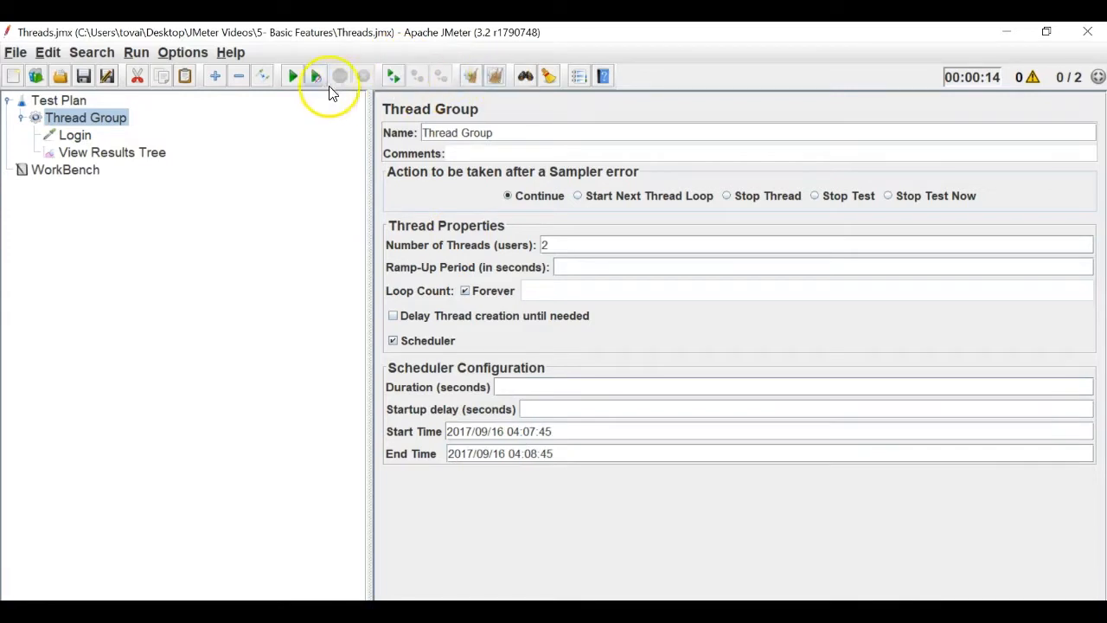
Run the test without a startup delay and compare the View Results Tree with the scheduled start time.
click(293, 76)
click(145, 152)
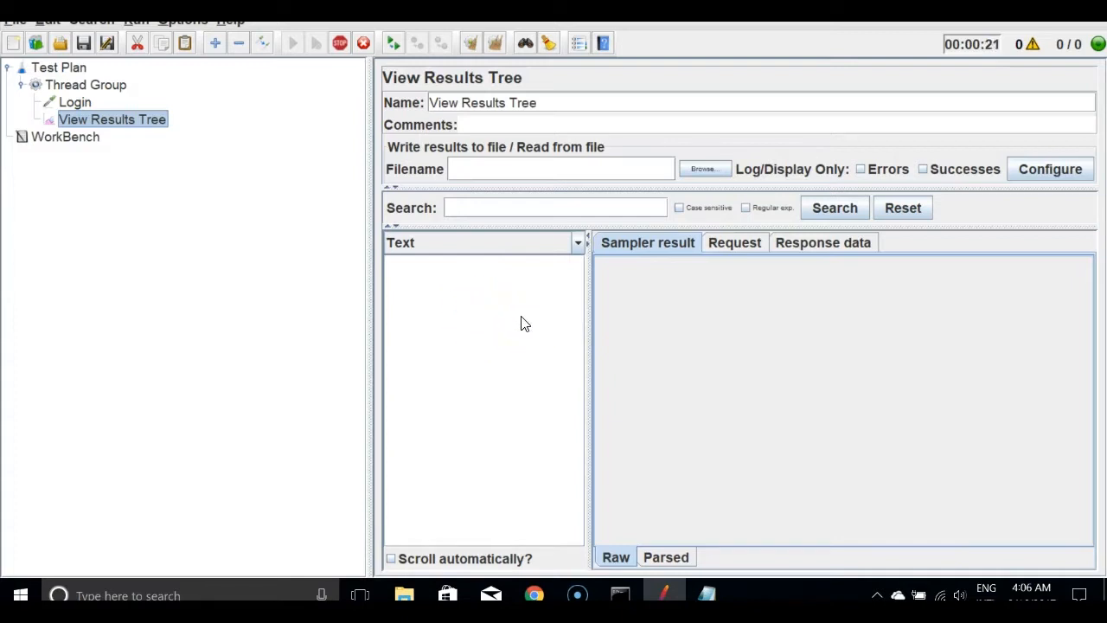
click(48, 87)
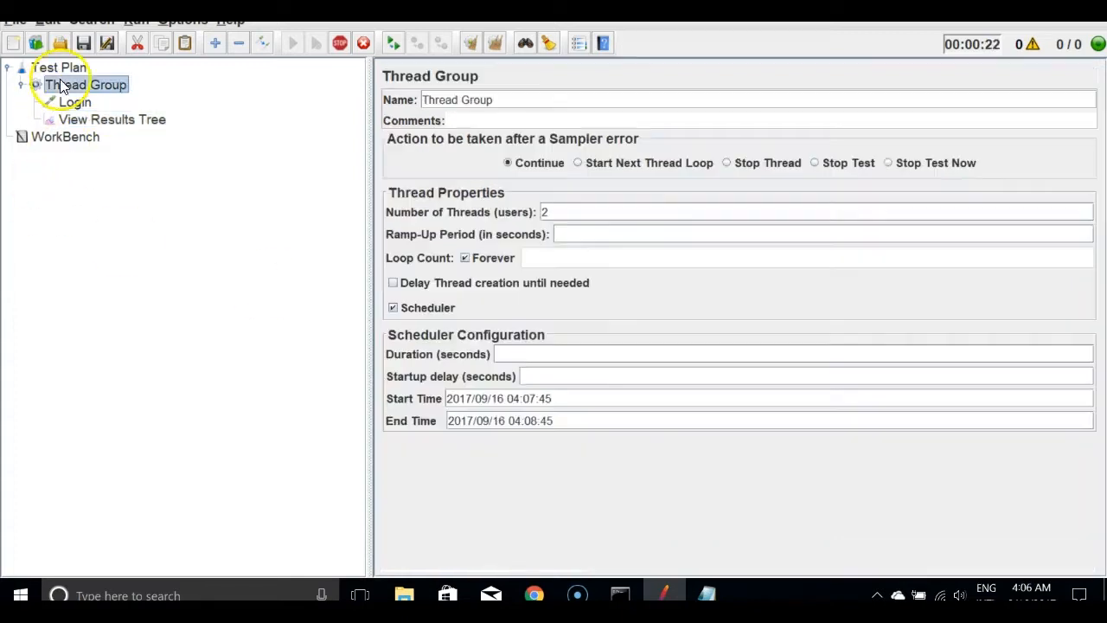
click(531, 398)
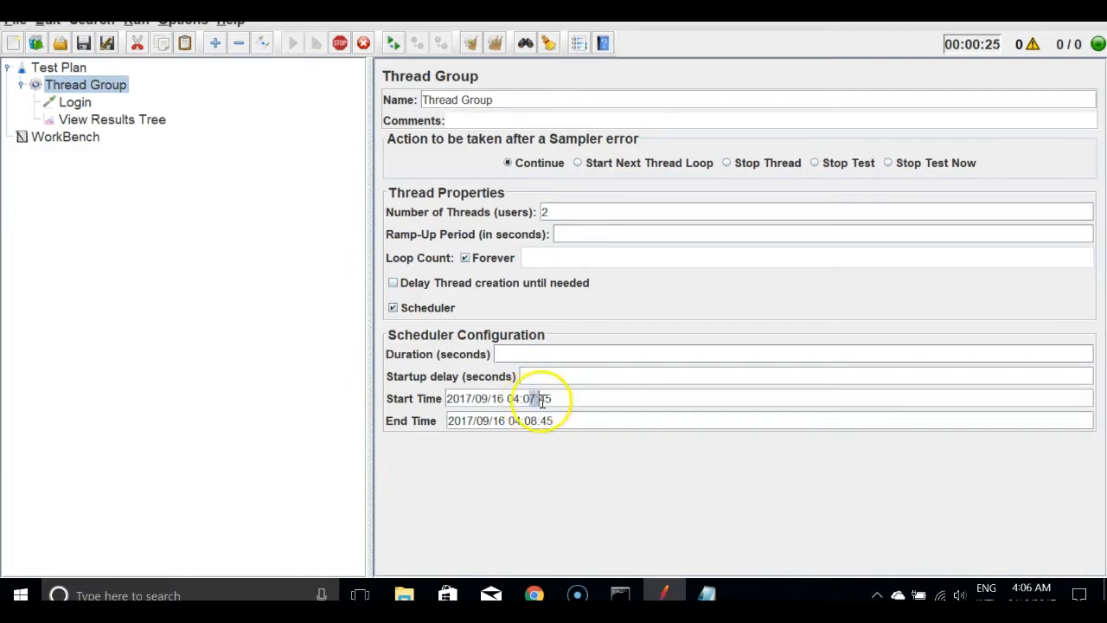
click(156, 116)
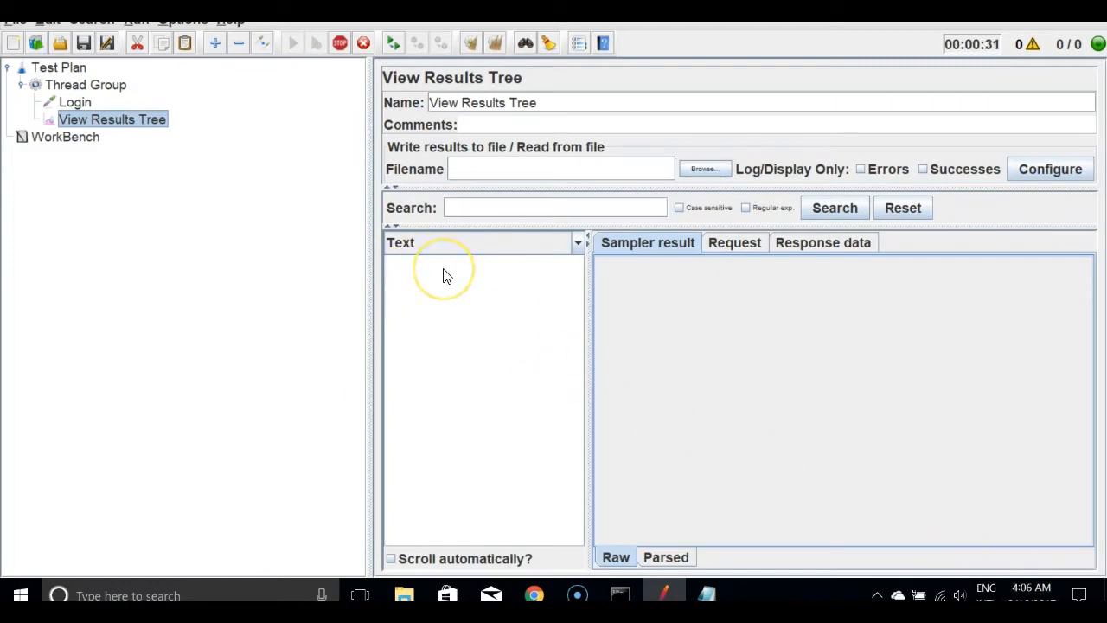
Set the startup delay to 5 seconds while the test runs and check the View Results Tree for samples.
click(82, 87)
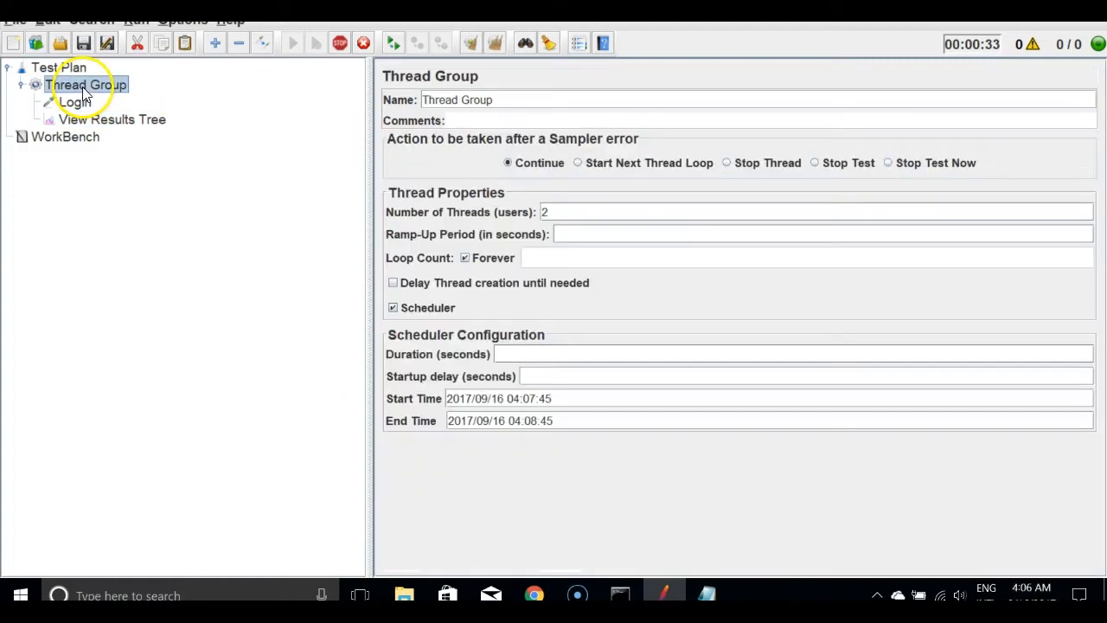
click(553, 376)
text(5)
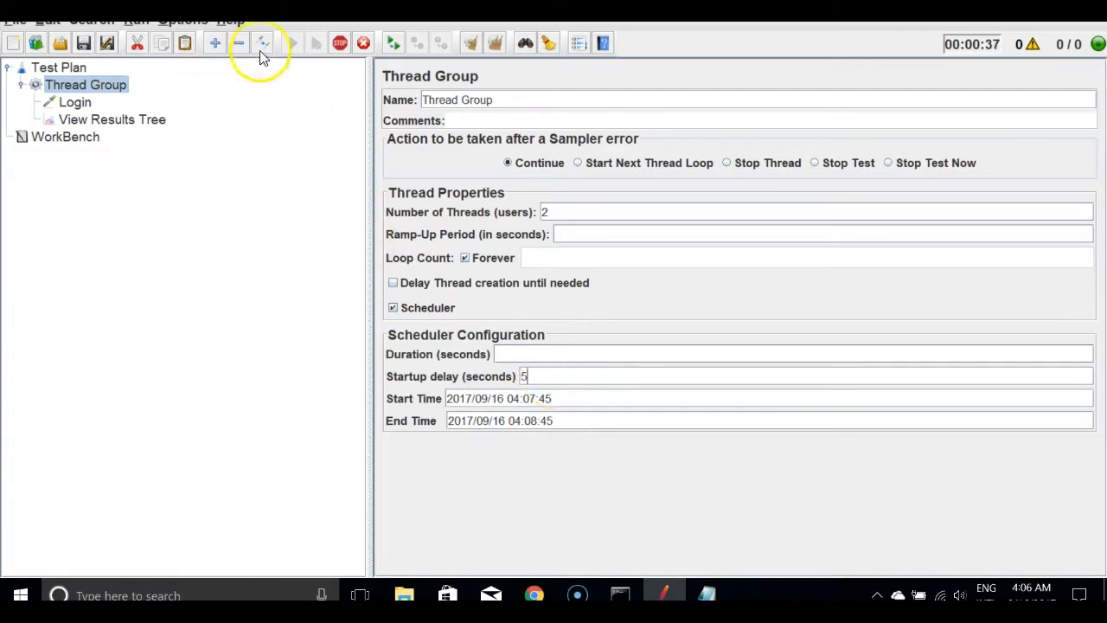
click(121, 119)
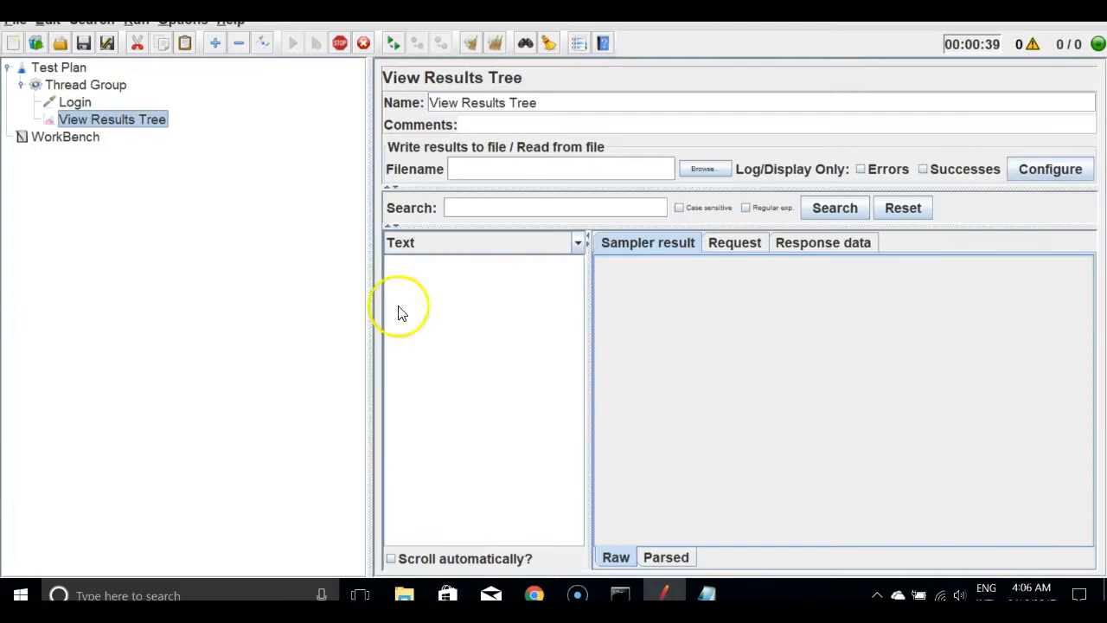
click(75, 102)
click(86, 85)
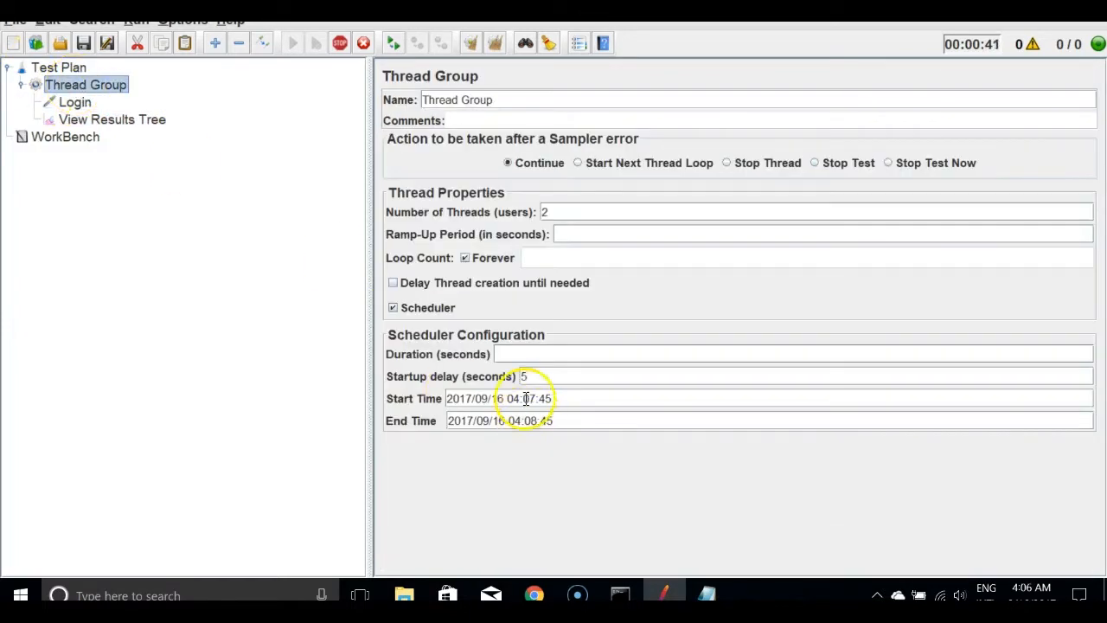
drag(533, 379, 512, 379)
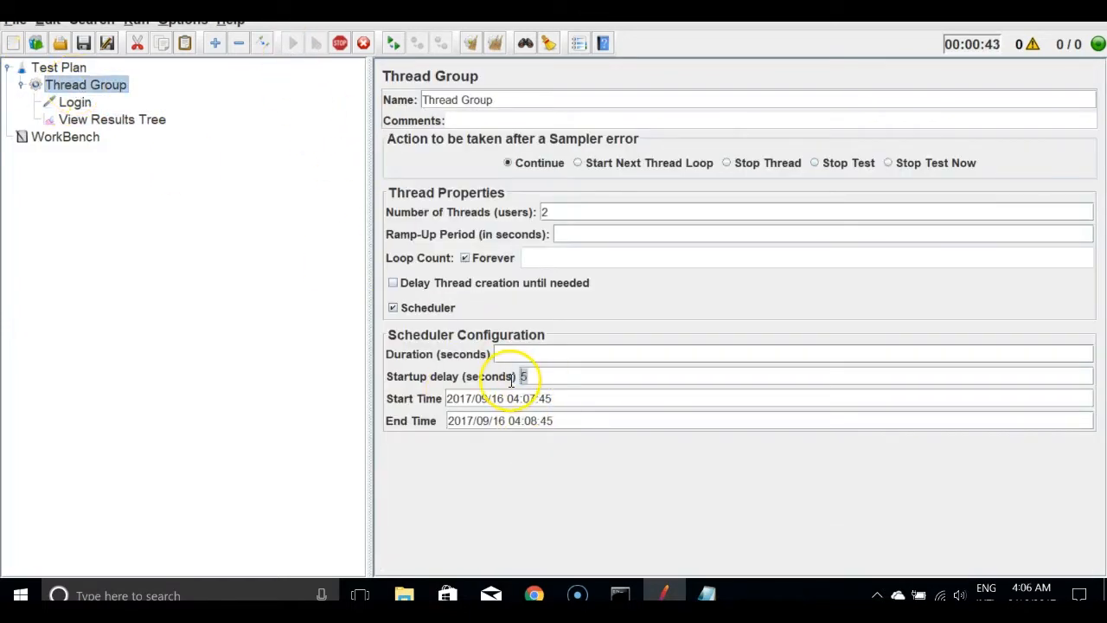
Restart the test with the 5-second startup delay, inspect the Login results, and stop the run.
click(338, 43)
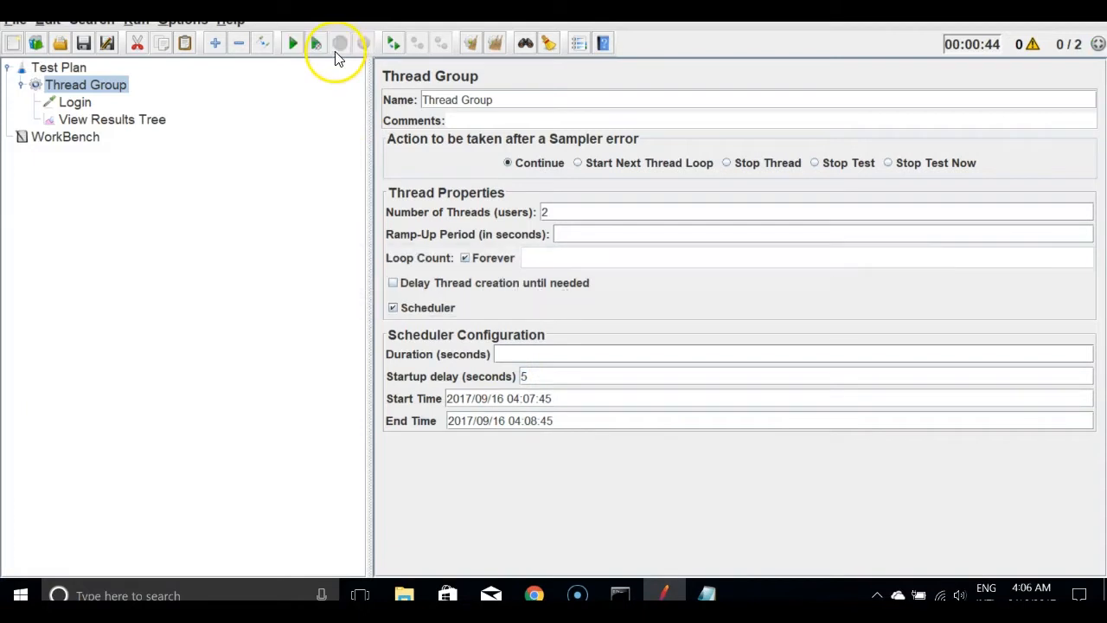
click(291, 43)
click(153, 119)
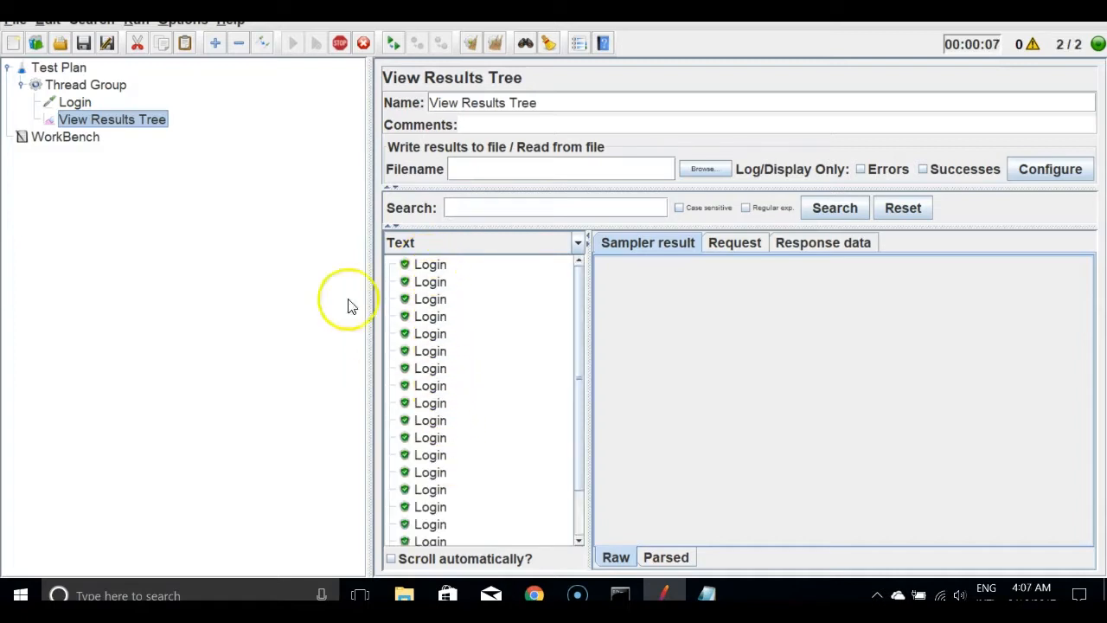
click(114, 88)
click(340, 43)
Turn off the Thread Group's Scheduler and set the action after a sampler error to Start Next Thread Loop.
click(507, 354)
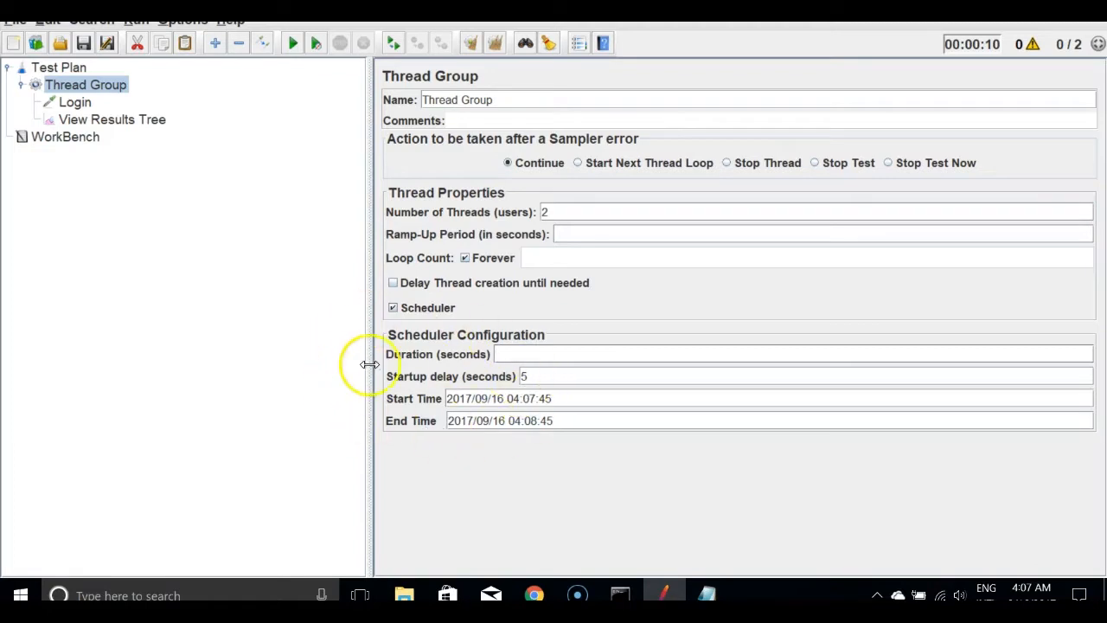
click(437, 308)
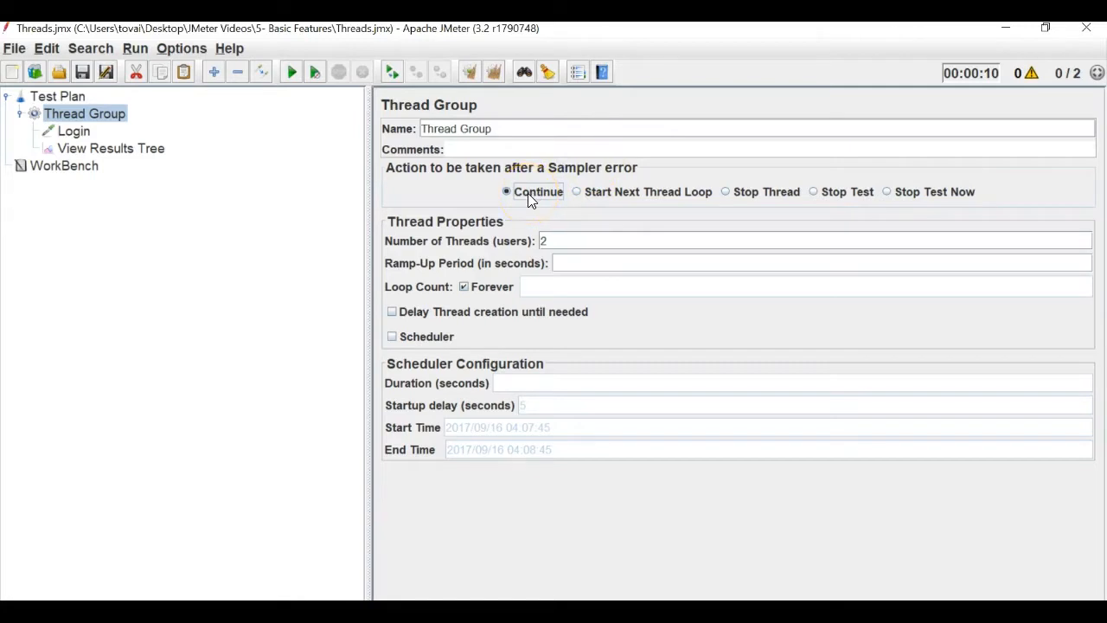
click(578, 192)
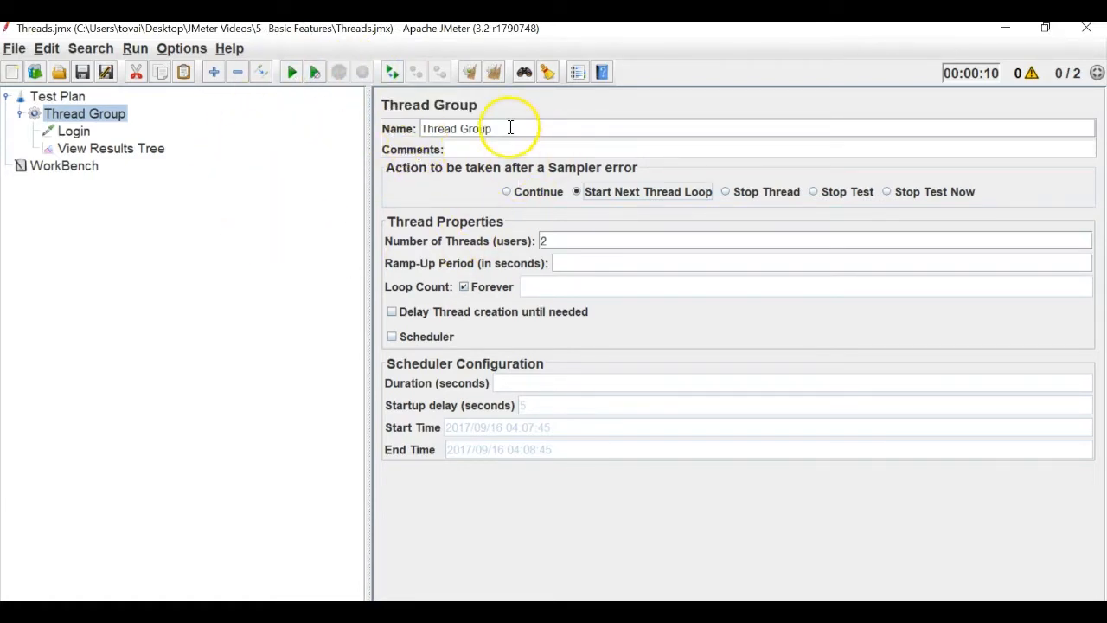
Set the Thread Group to 200 threads with a ramp-up period of 100 seconds.
drag(509, 128, 413, 128)
drag(558, 241, 523, 241)
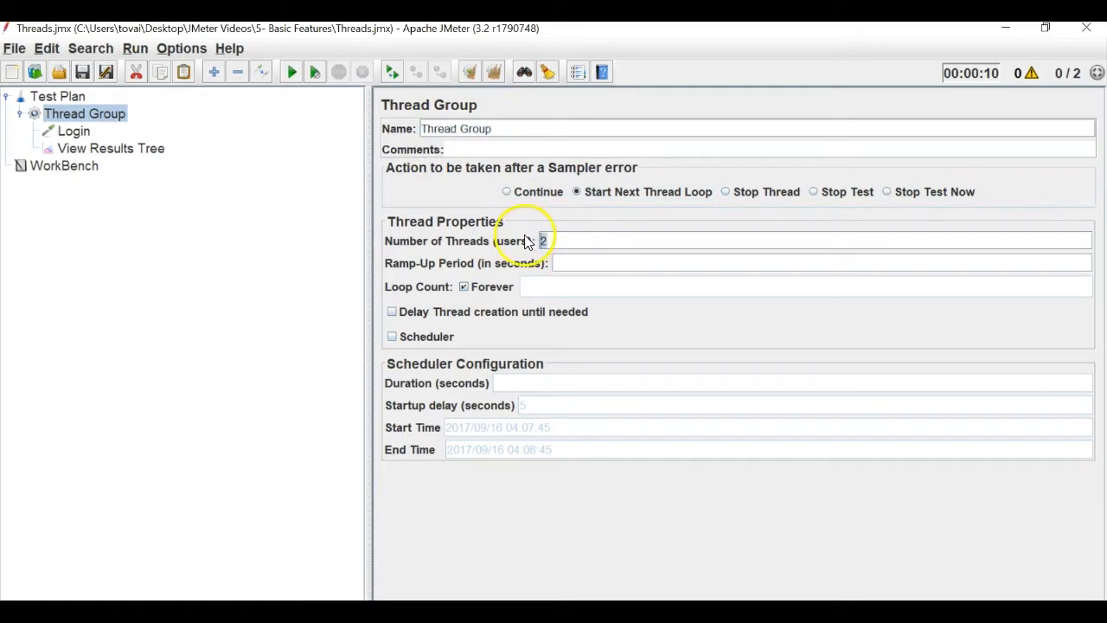
text(200)
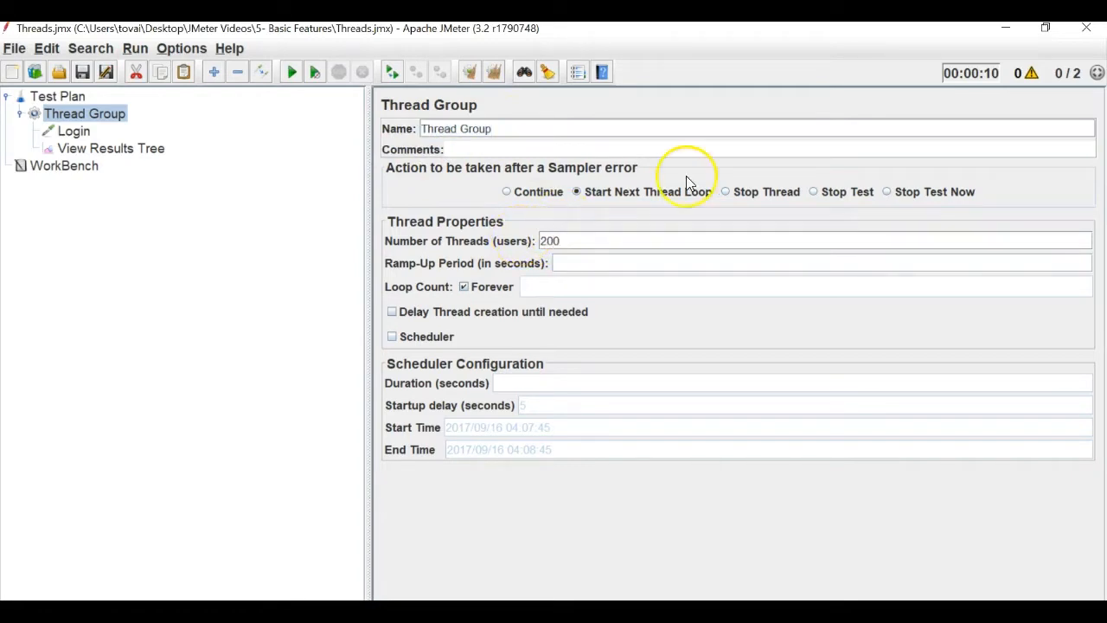
click(566, 262)
text(100)
Review the Login Java Request, the Thread Group settings and the Login samples from start to end in the View Results Tree.
click(69, 132)
drag(482, 130, 427, 130)
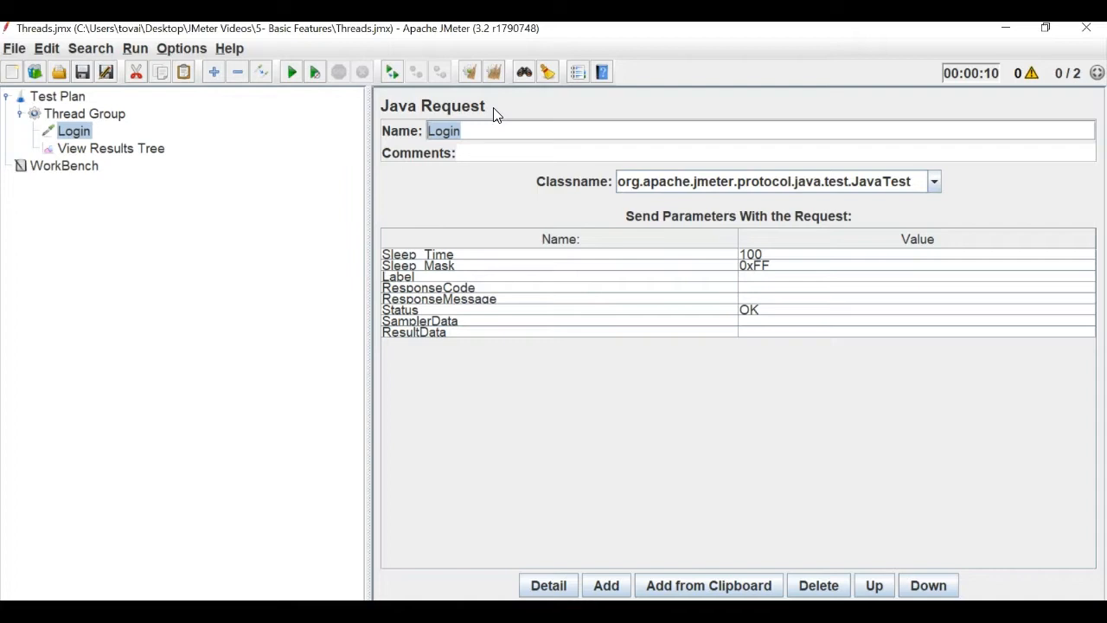
click(463, 136)
click(87, 149)
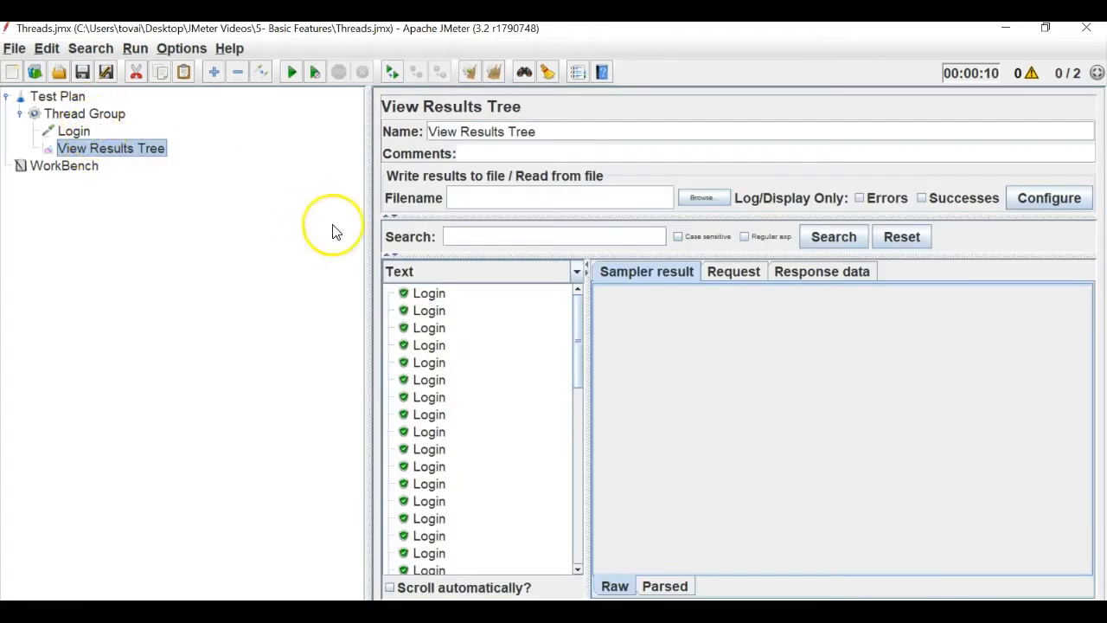
click(125, 119)
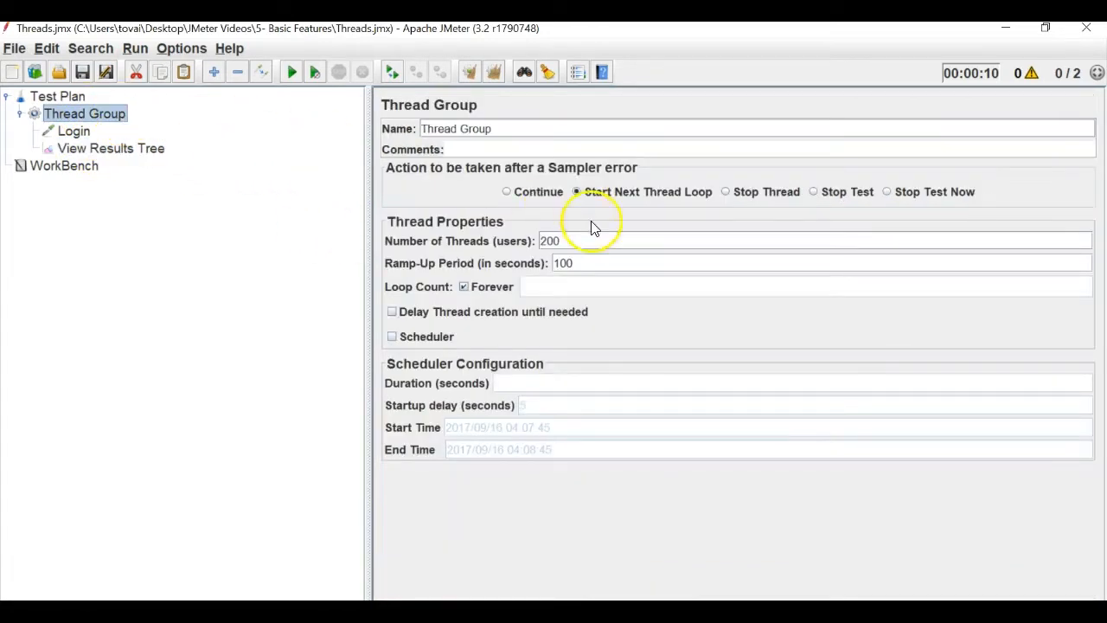
click(156, 150)
click(424, 292)
scroll(445, 311, down, 5)
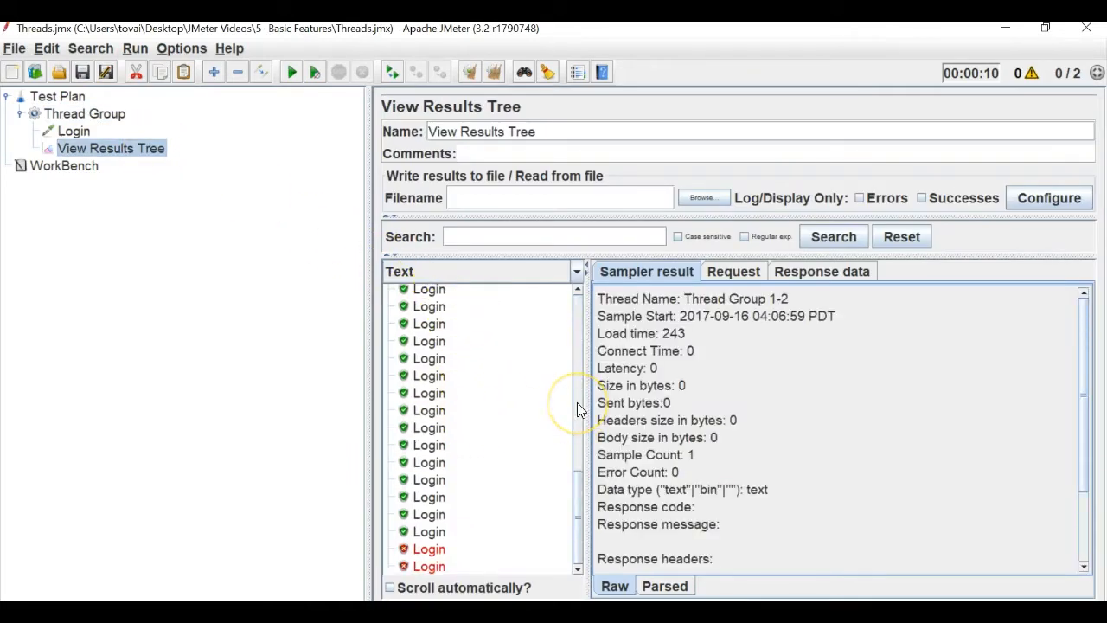
scroll(579, 407, up, 10)
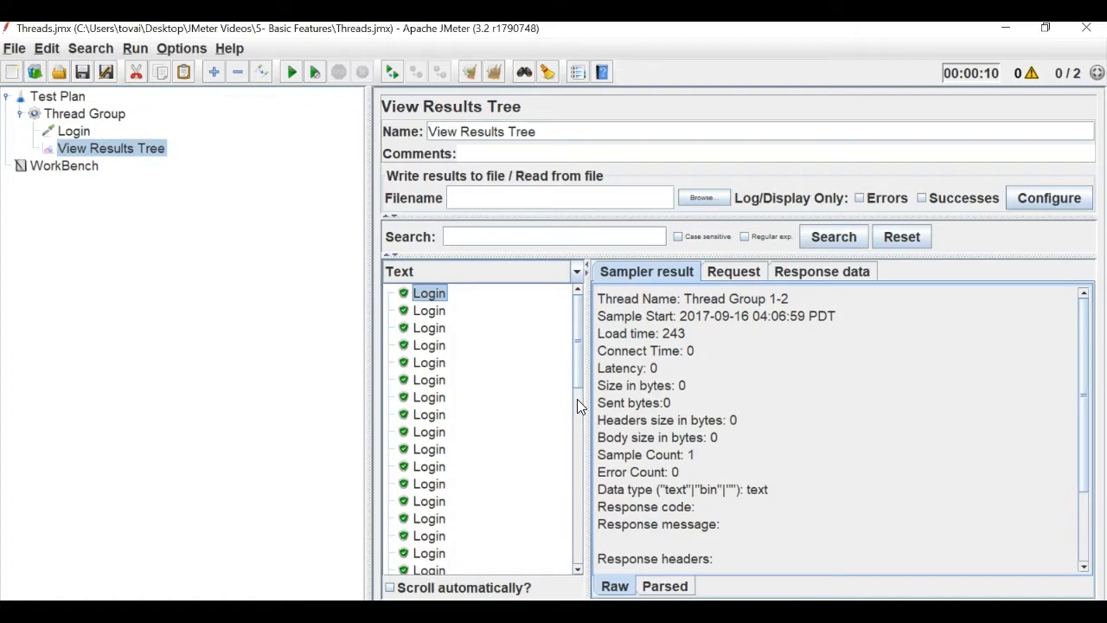
Return to the Thread Group and review its number of threads.
click(104, 117)
click(558, 238)
drag(559, 238, 540, 239)
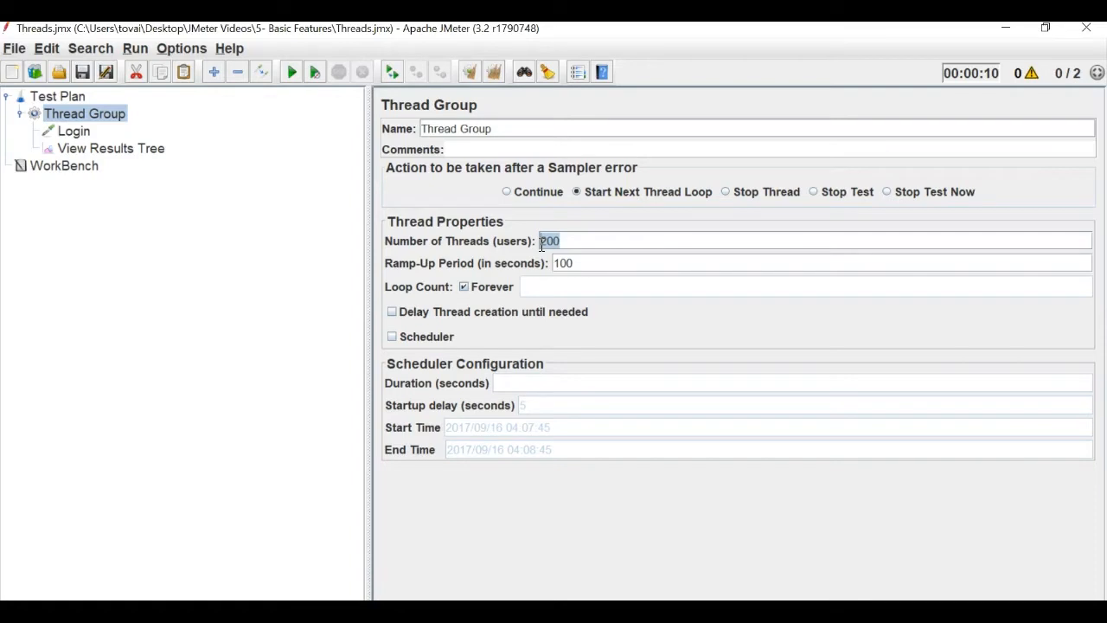
click(549, 242)
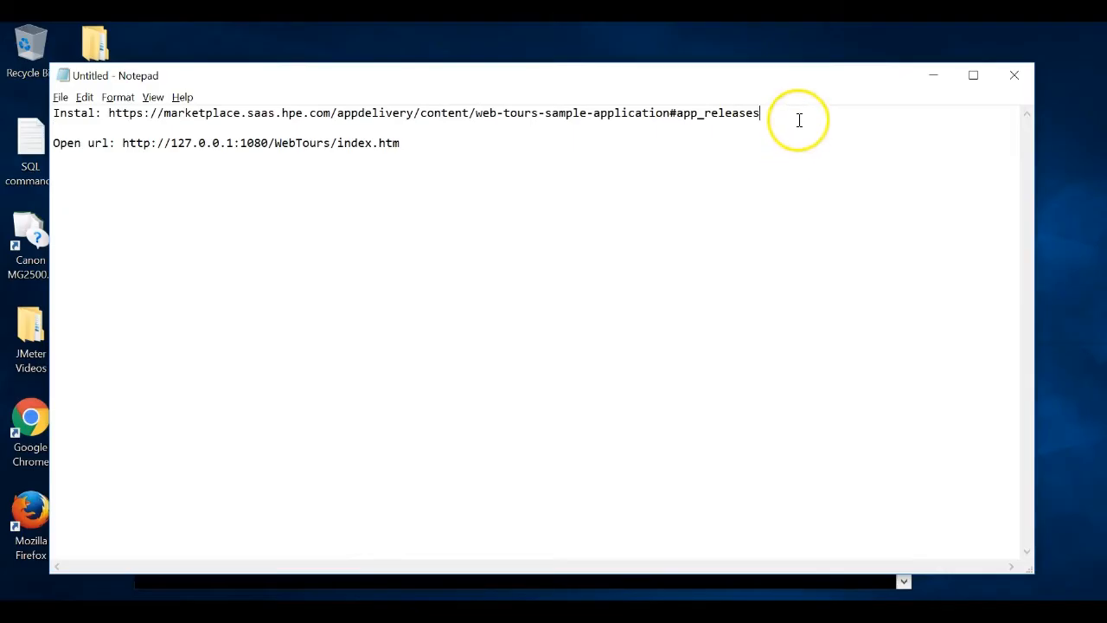
Copy the Web Tours installation URL from the Notepad note and open it in Chrome.
drag(798, 119, 109, 113)
key(ctrl+c)
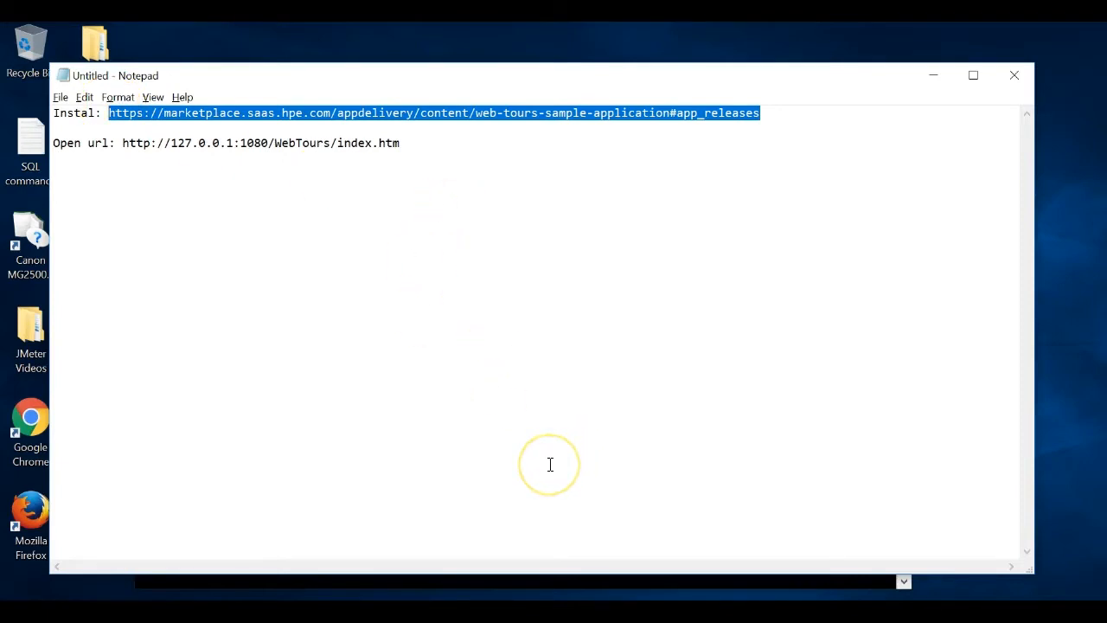
click(341, 43)
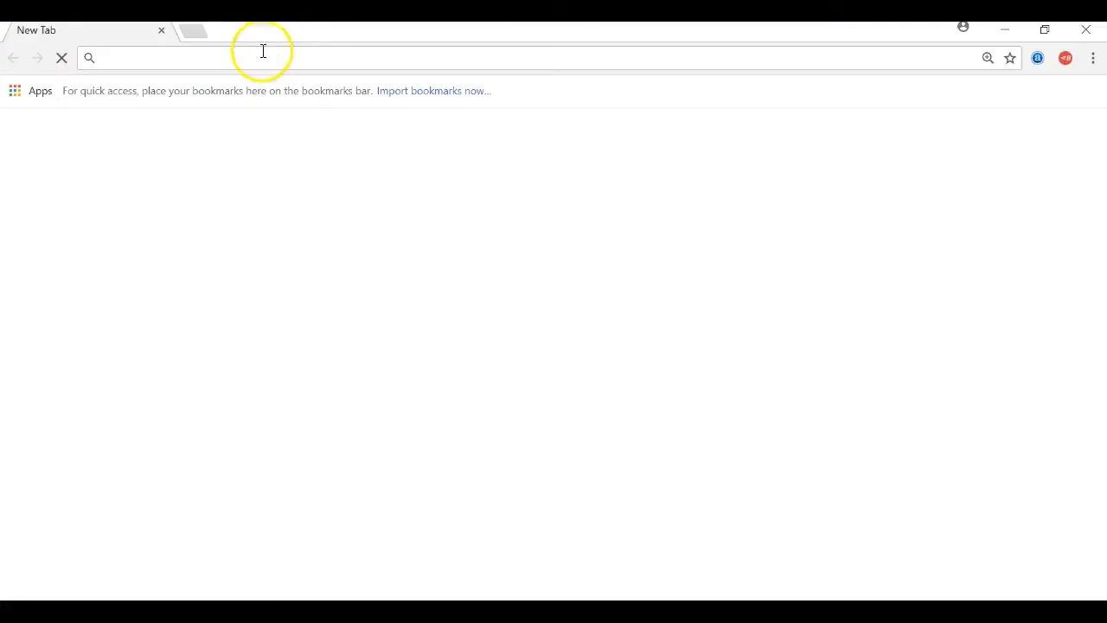
key(ctrl+v)
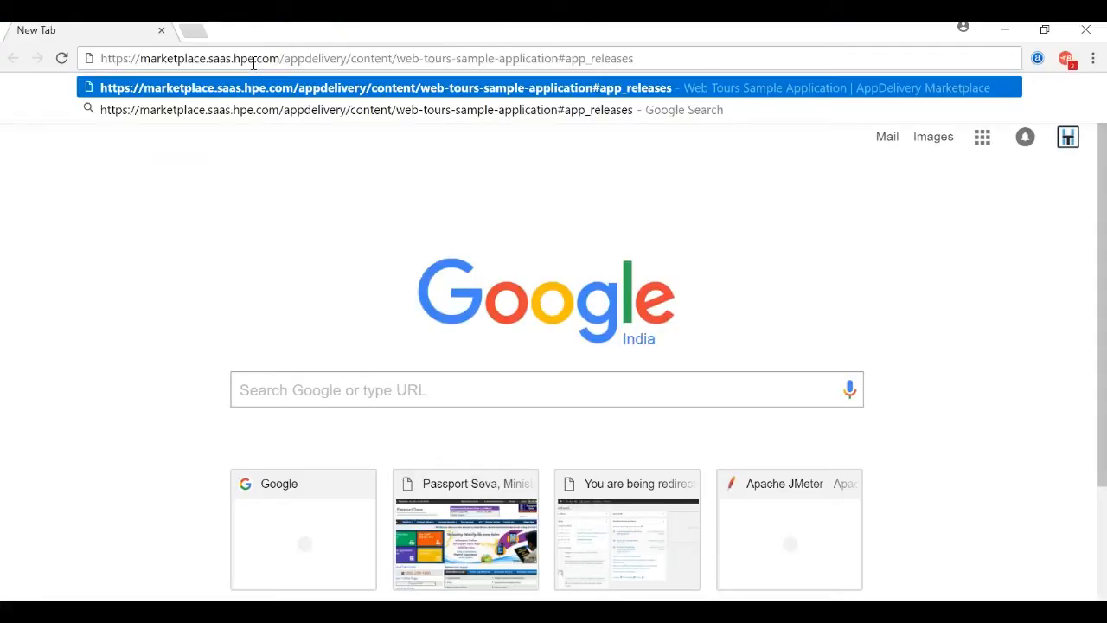
key(Return)
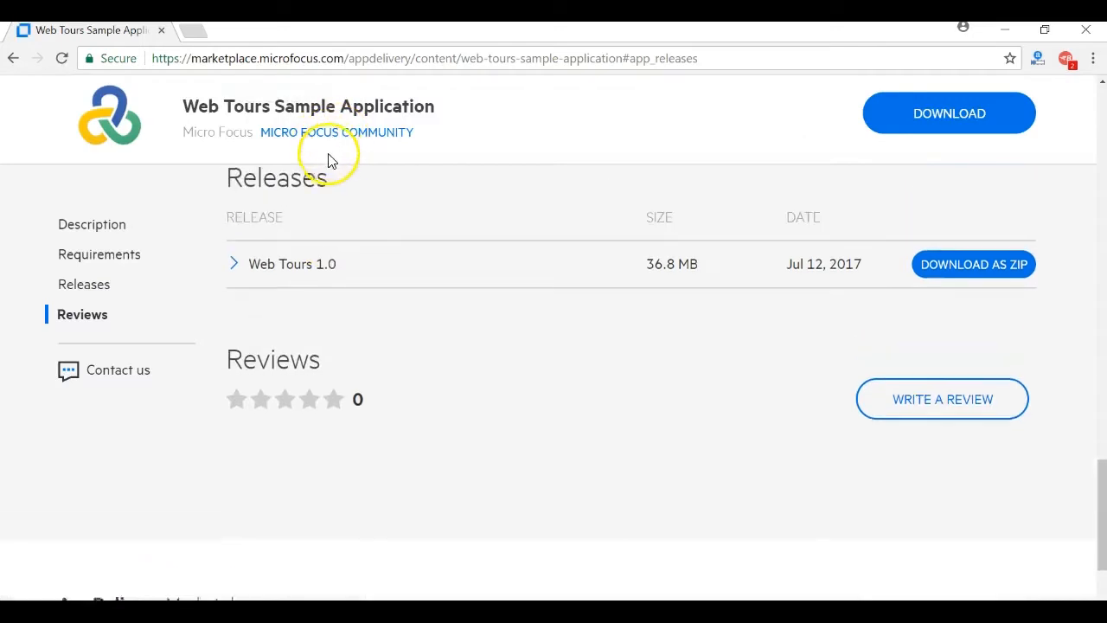
Read the Web Tours Sample Application page's description, minimum requirements and installation instructions.
scroll(327, 162, up, 8)
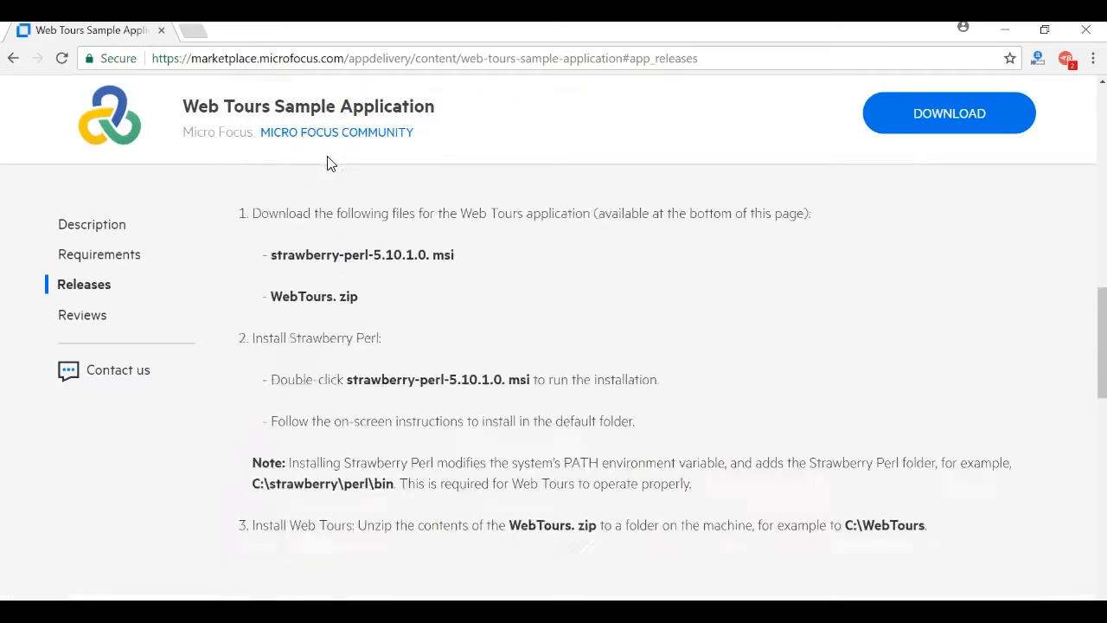
scroll(429, 366, up, 5)
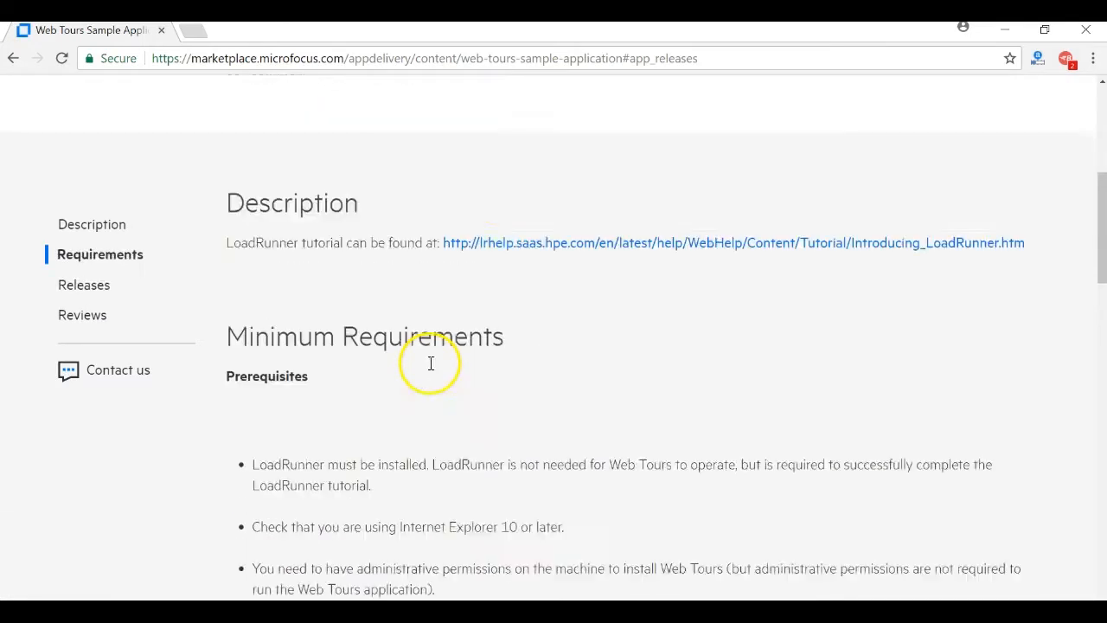
scroll(439, 407, down, 5)
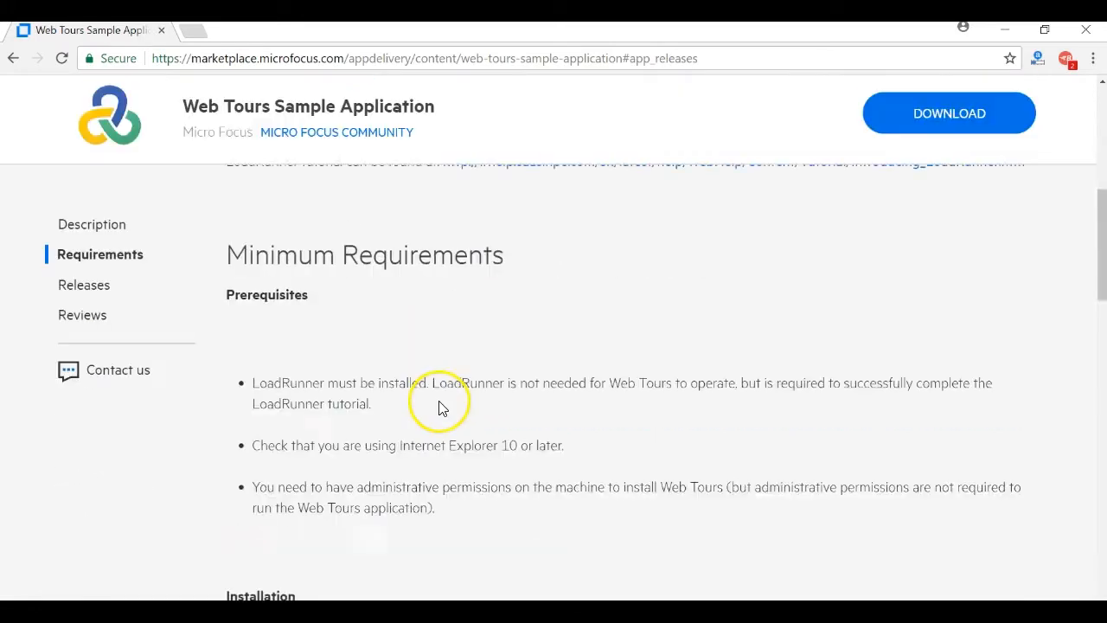
scroll(477, 489, down, 2)
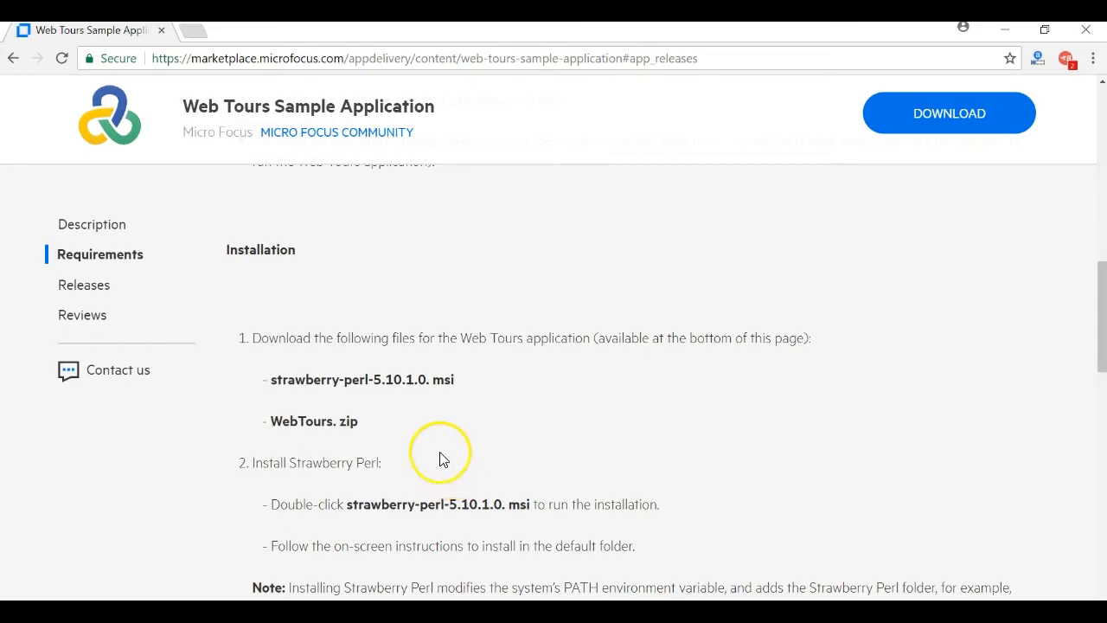
scroll(440, 458, down, 2)
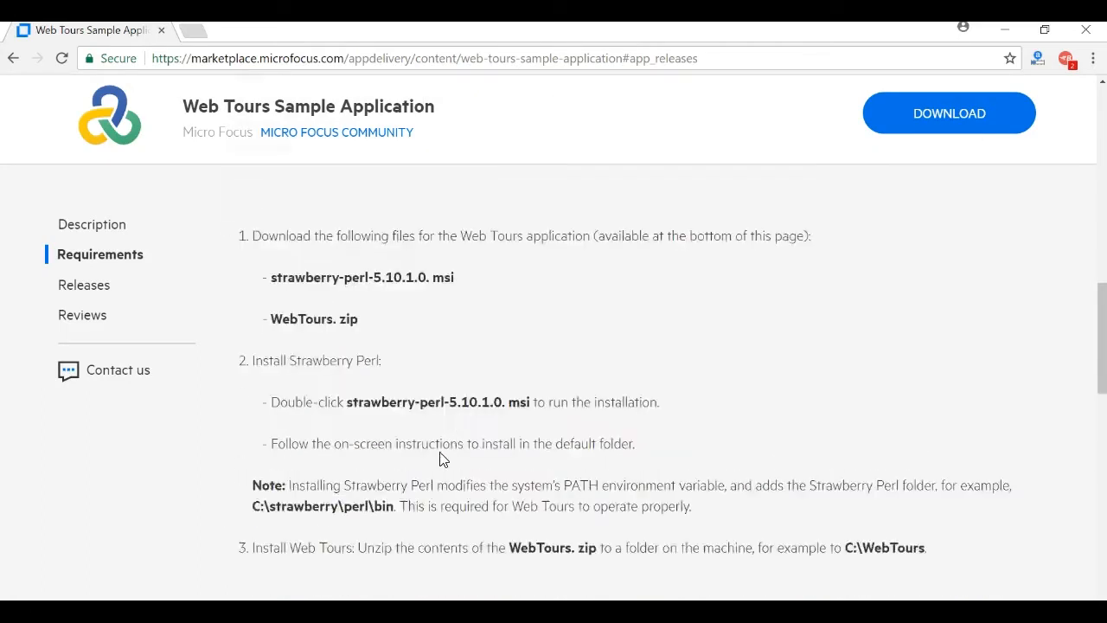
scroll(440, 458, up, 5)
scroll(440, 458, up, 3)
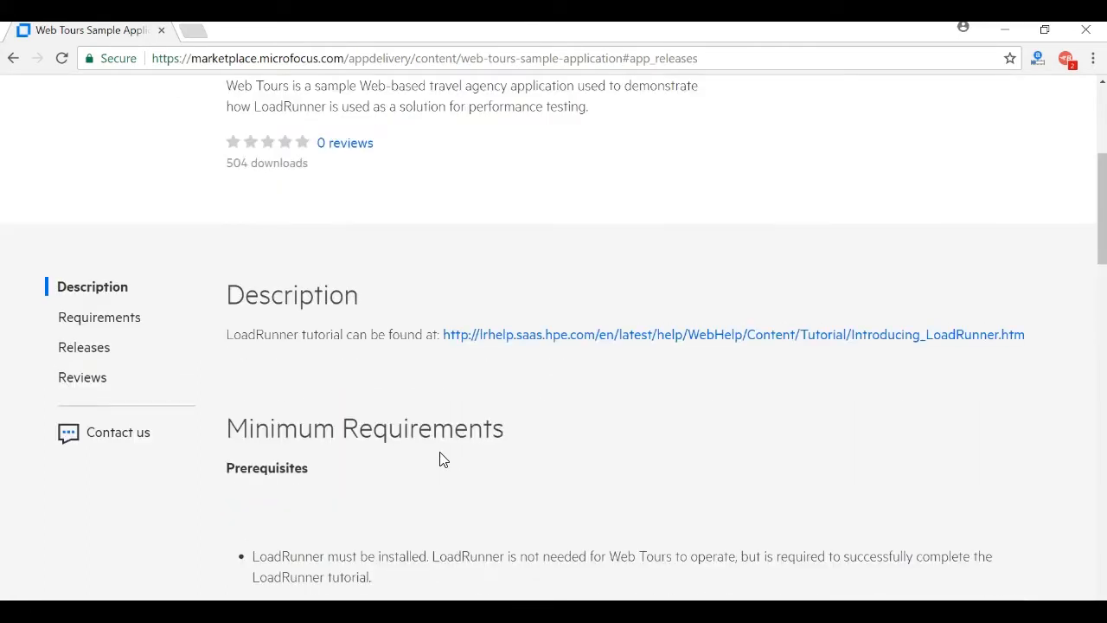
scroll(440, 458, up, 3)
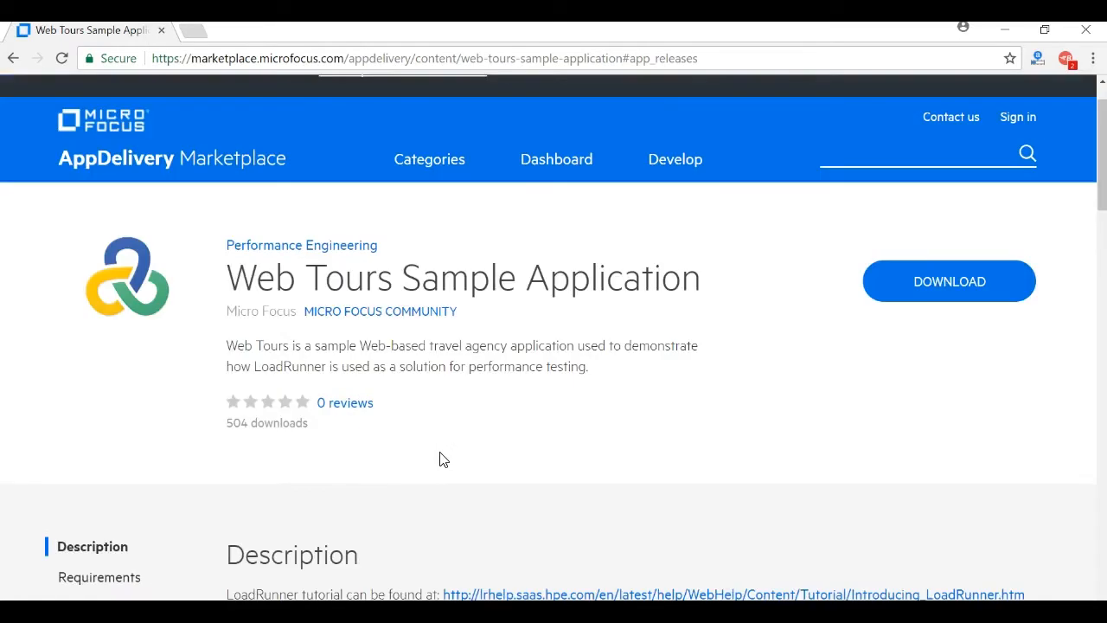
scroll(439, 458, down, 4)
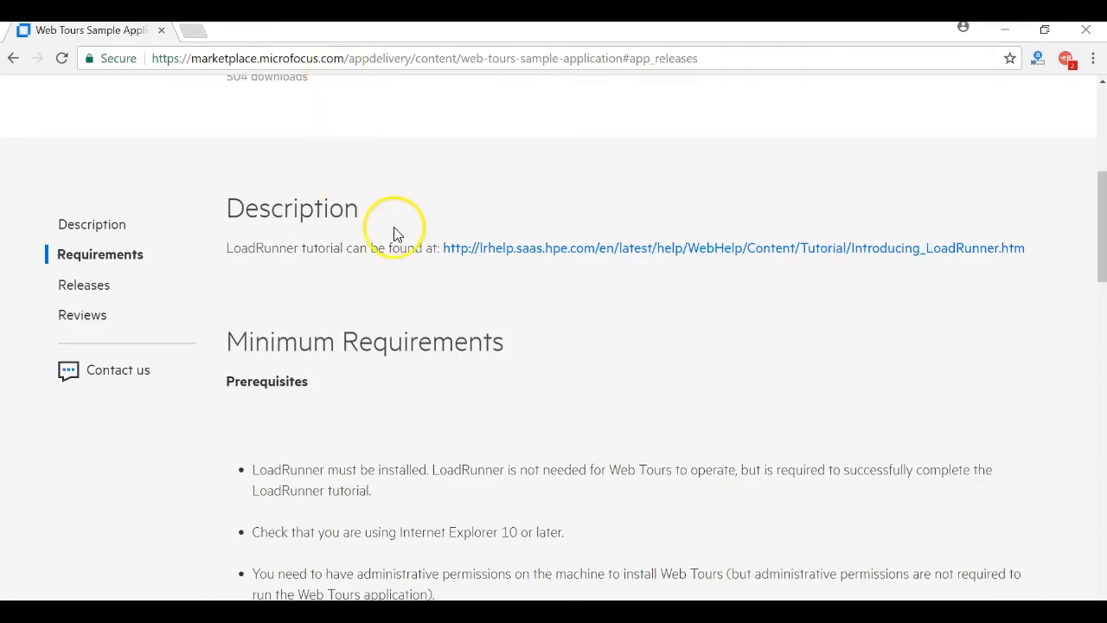
scroll(396, 235, up, 4)
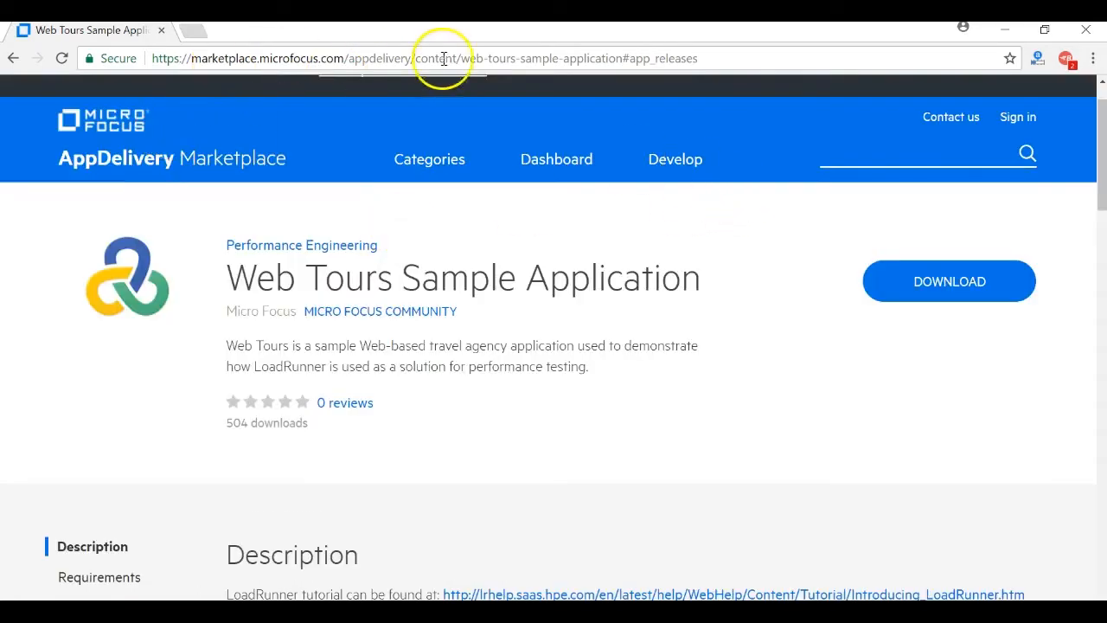
Request the Web Tours 1.0 release as a ZIP and go to the AppDelivery Marketplace home page.
click(956, 286)
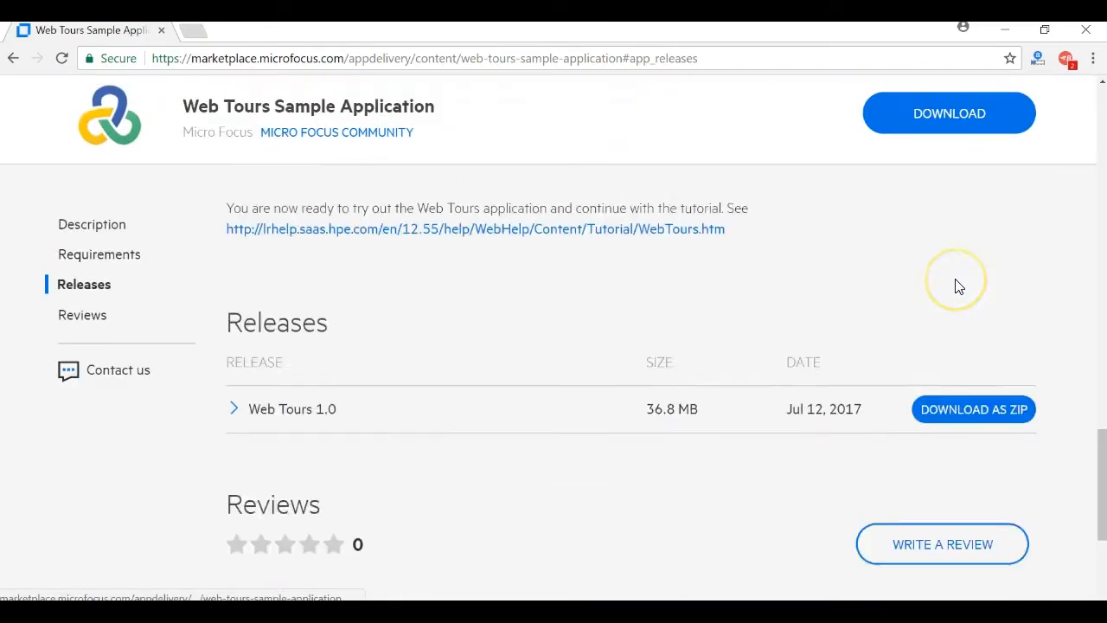
click(947, 357)
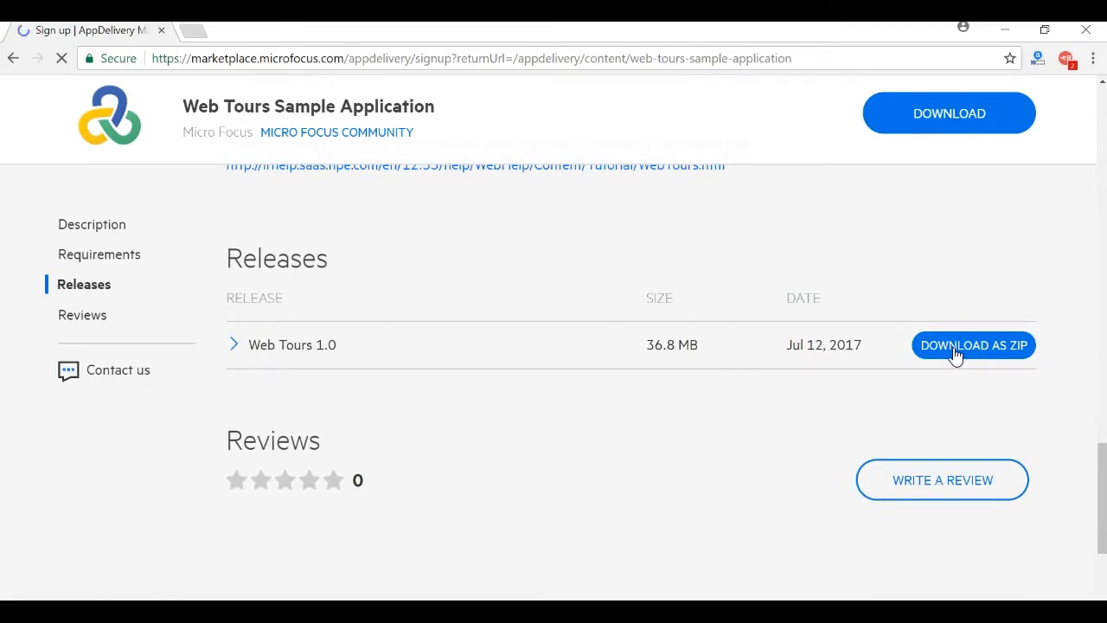
click(185, 218)
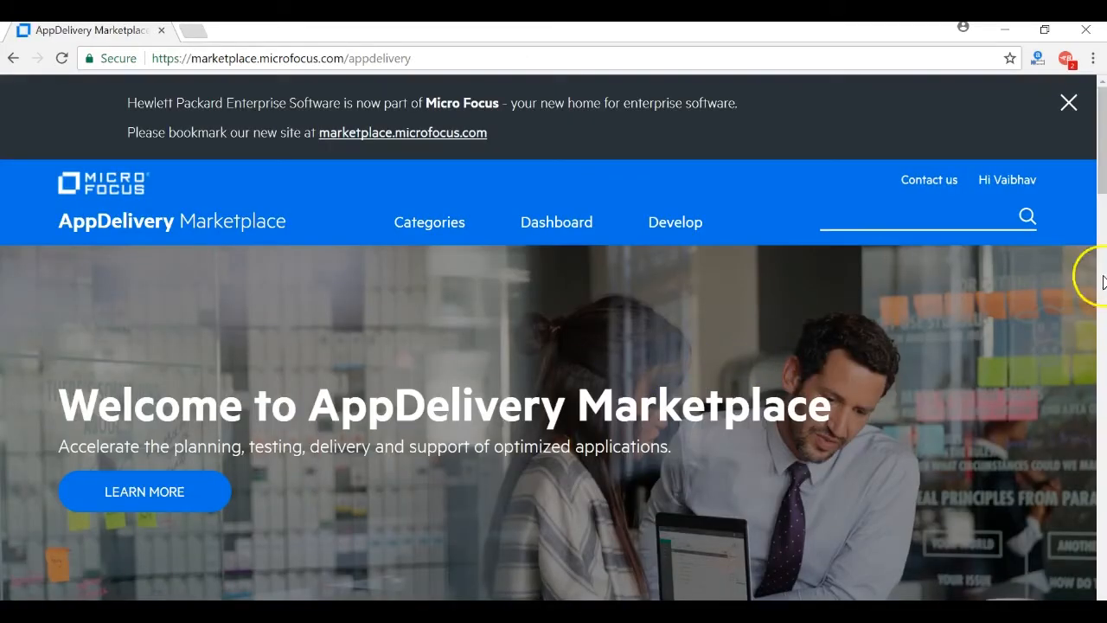
Reopen the Web Tours Sample Application releases URL and download Web Tours 1.0 as a ZIP.
click(501, 62)
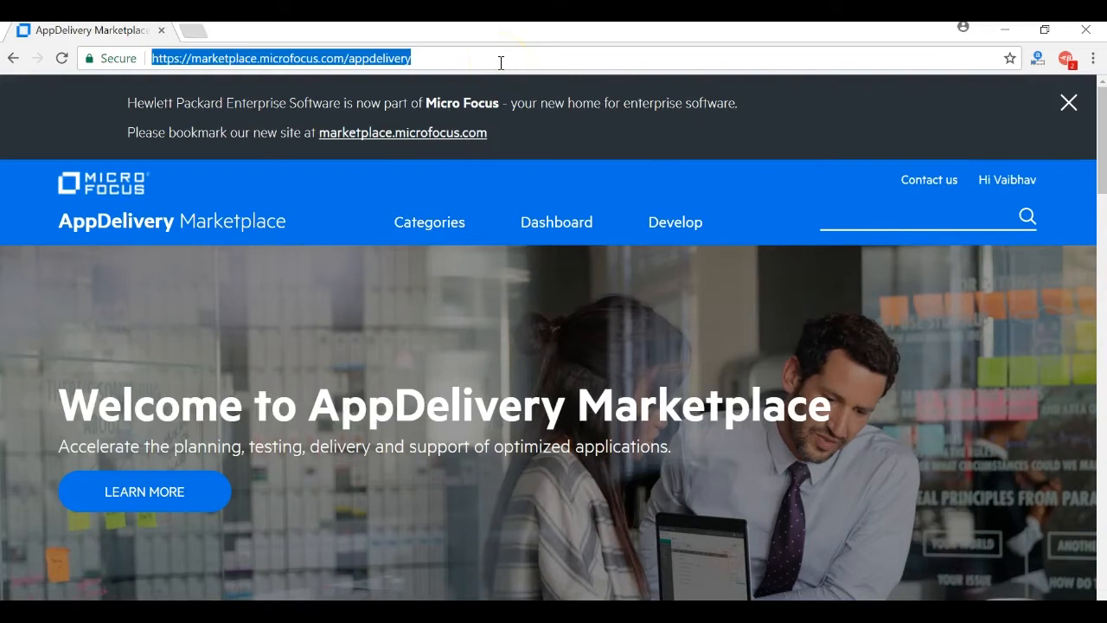
text(https://marketplace.saas.hpe.com/appdelivery/content/web-tours-sample-application#app_releases)
key(Return)
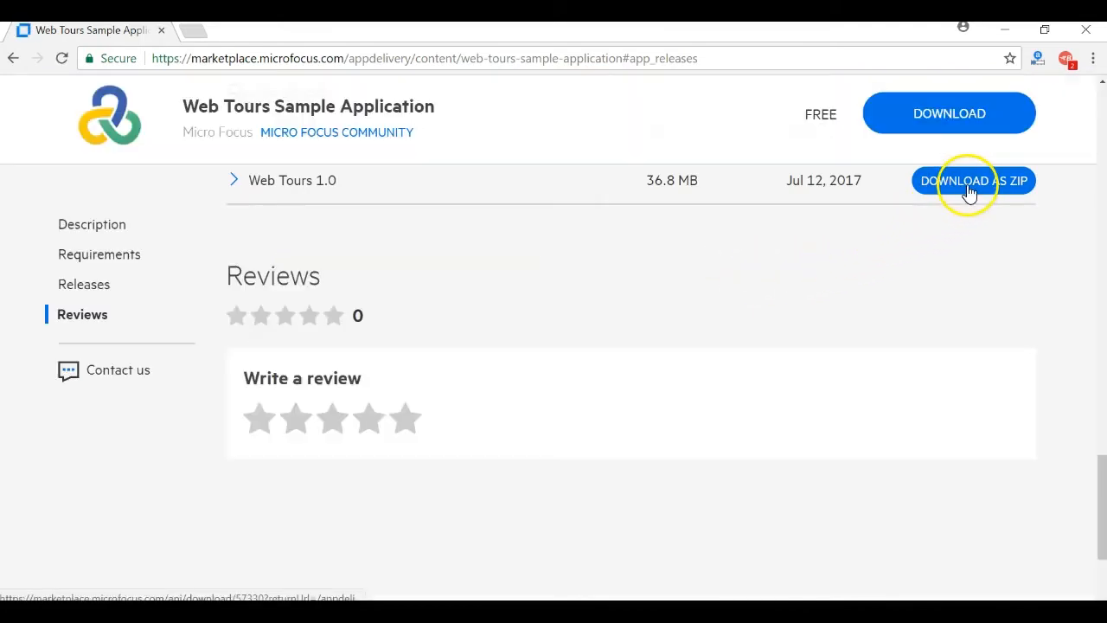
click(966, 188)
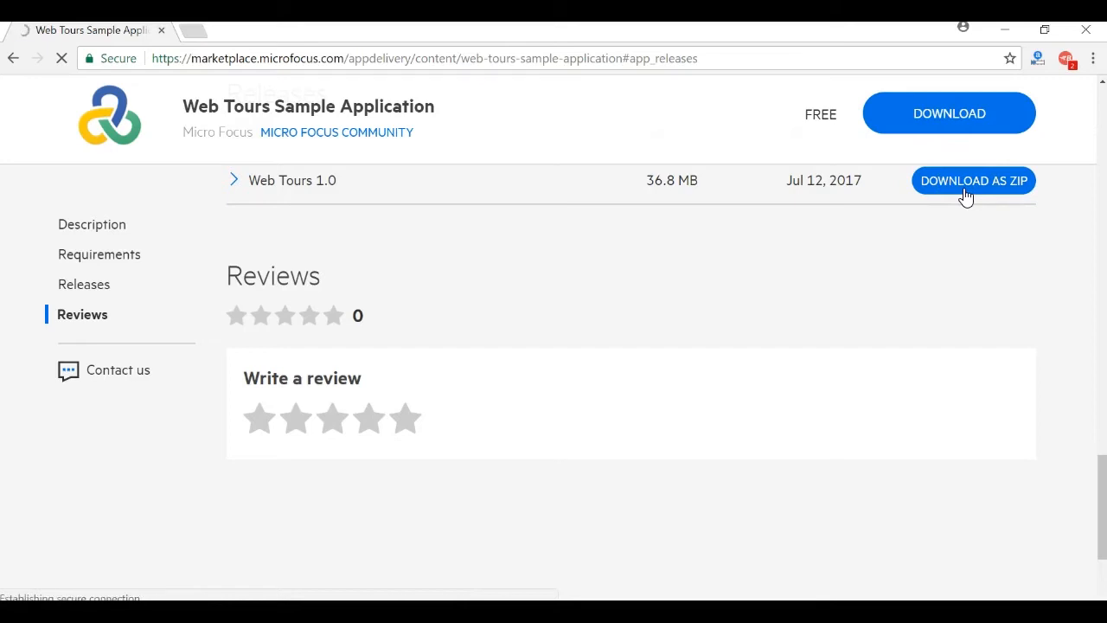
scroll(885, 210, up, 3)
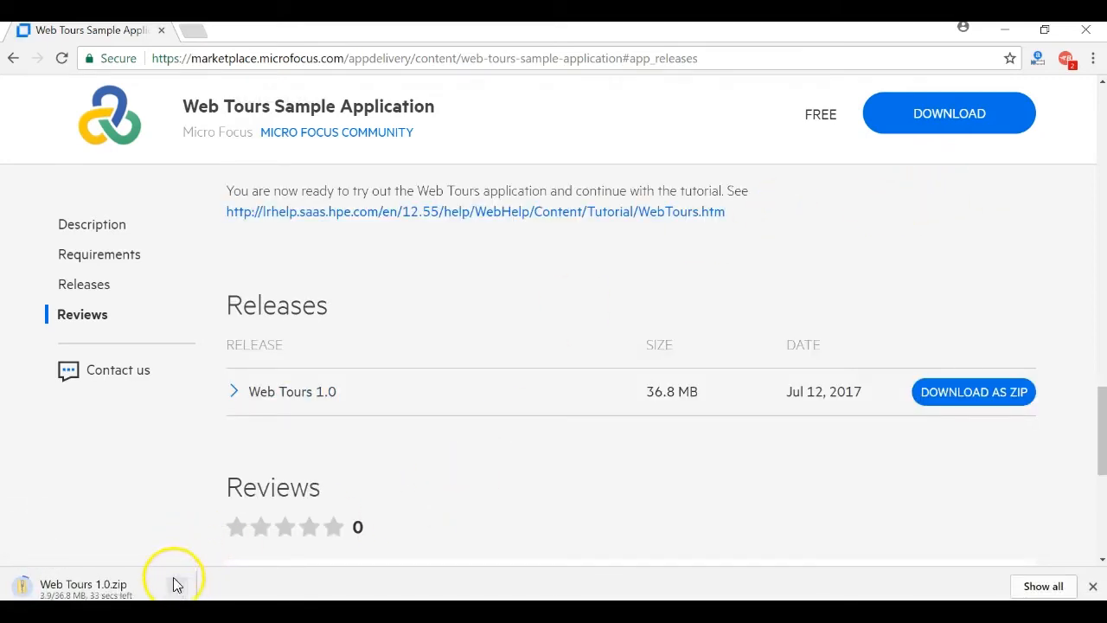
scroll(915, 297, up, 5)
scroll(914, 297, up, 8)
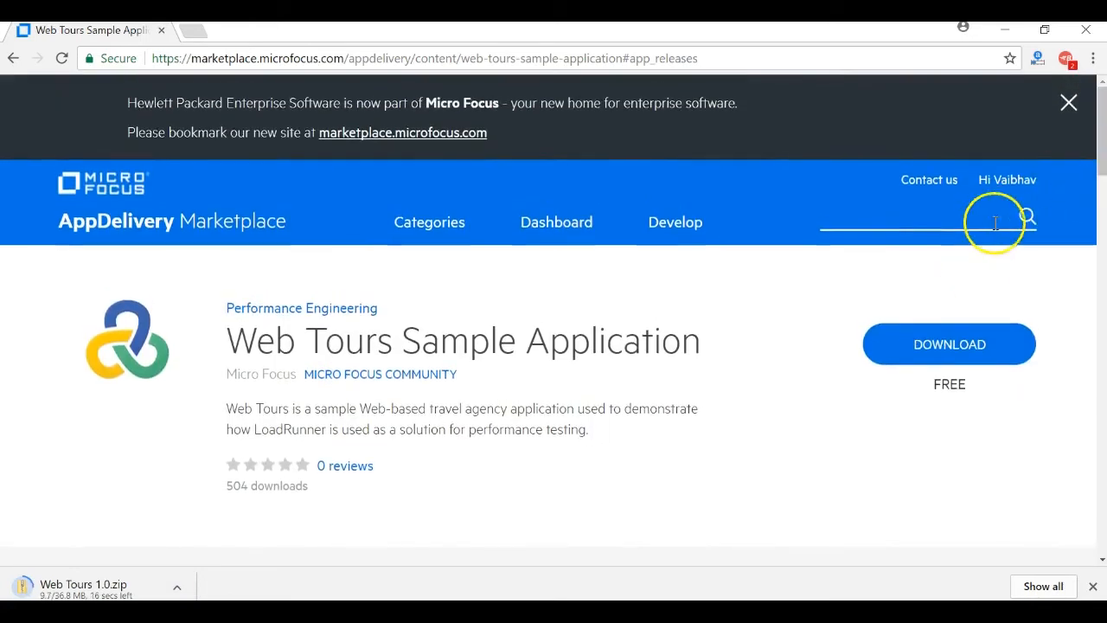
scroll(964, 260, down, 10)
scroll(961, 262, down, 10)
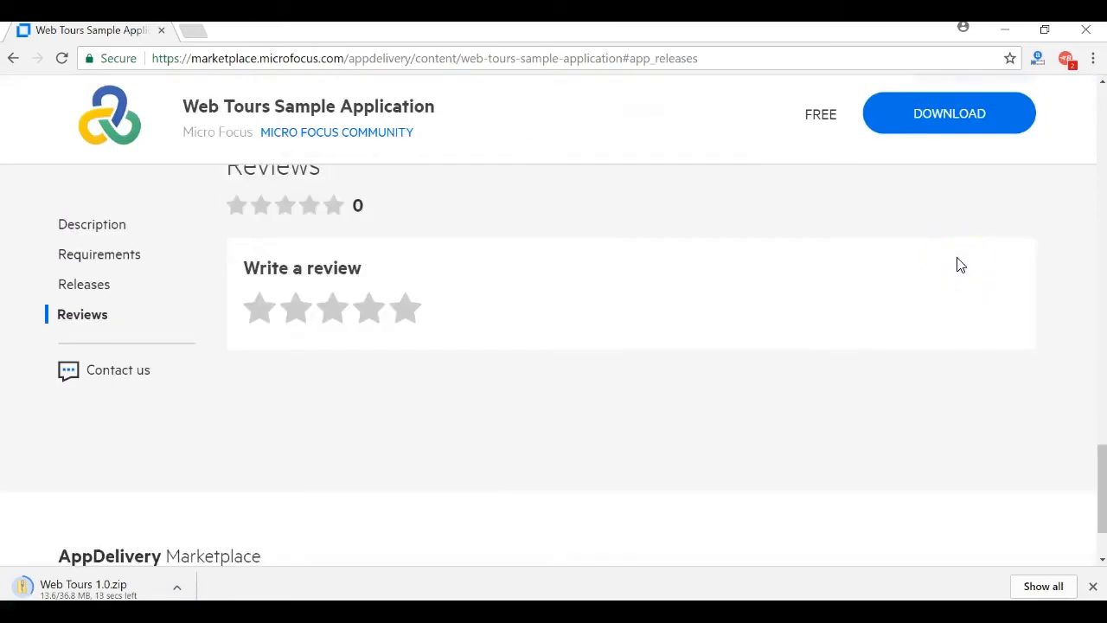
scroll(958, 264, down, 2)
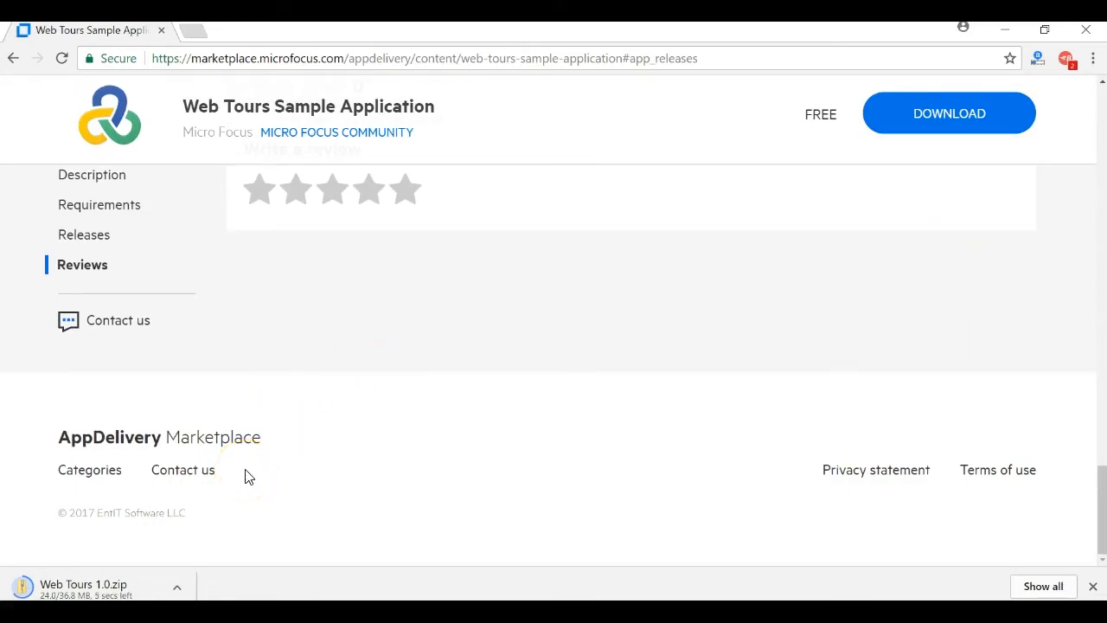
click(297, 441)
Show the downloaded Web Tours 1.0.zip in its folder and place it on the desktop.
click(178, 588)
click(206, 534)
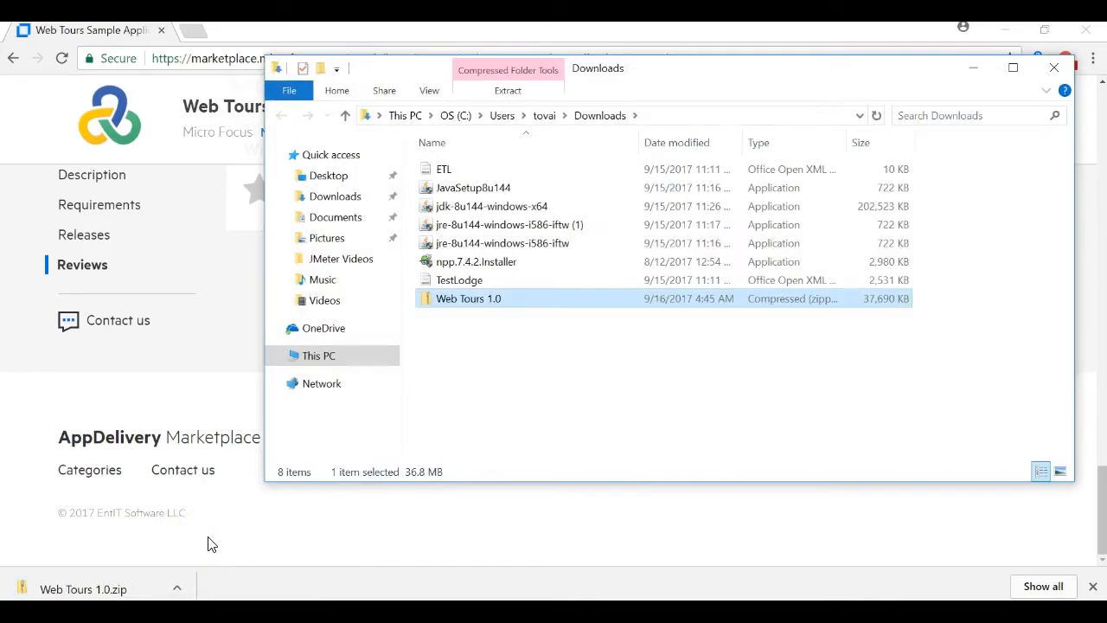
key(super+d)
click(246, 379)
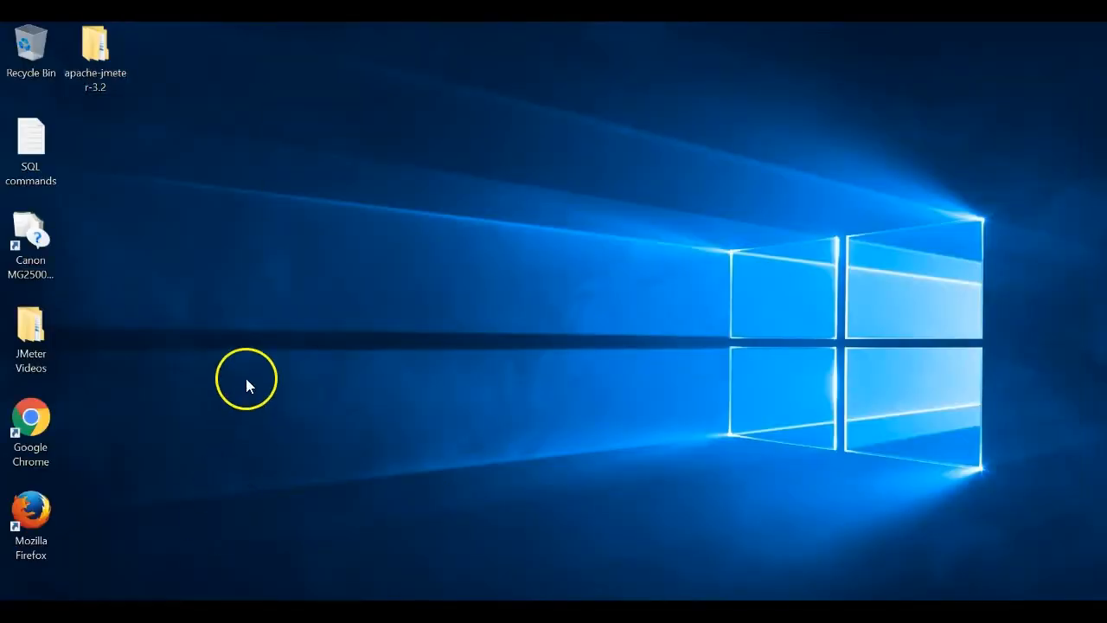
key(ctrl+v)
Extract the Web Tours 1.0 archive onto the desktop, remove the archive, and put the extracted folder in its place.
right_click(102, 171)
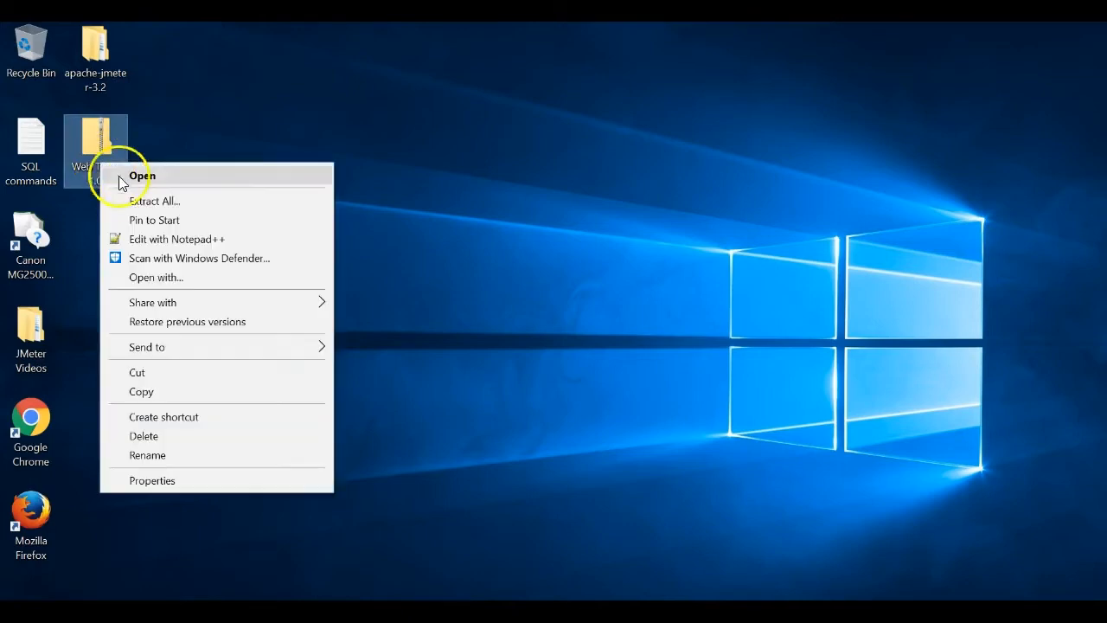
click(136, 201)
key(Return)
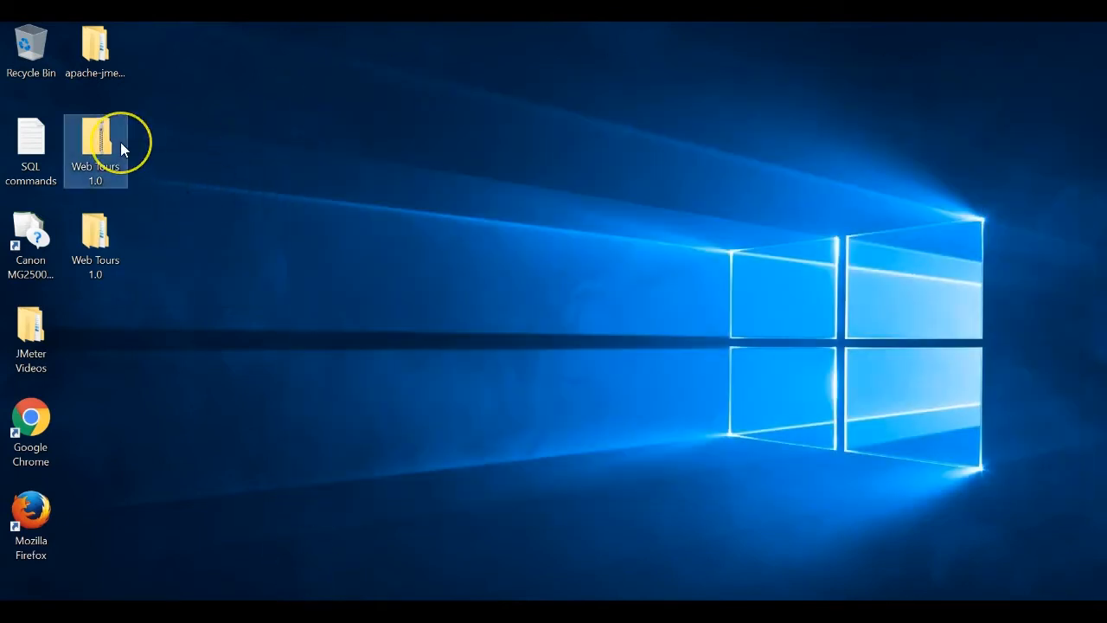
drag(123, 201, 112, 124)
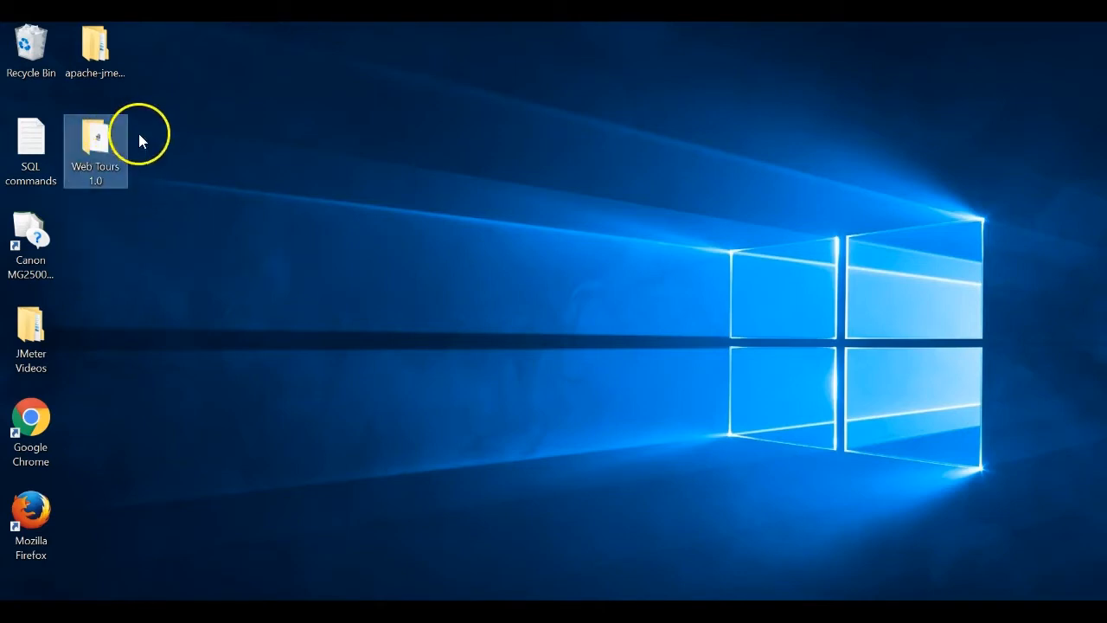
Open the extracted Web Tours 1.0 folder and maximize its window.
double_click(107, 130)
click(107, 130)
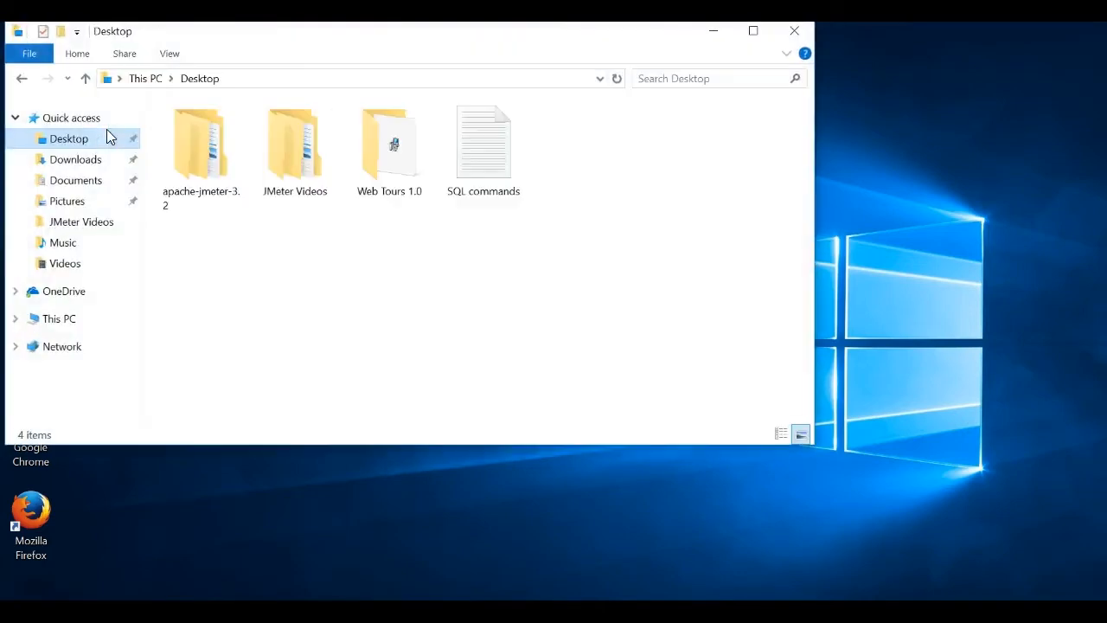
click(24, 78)
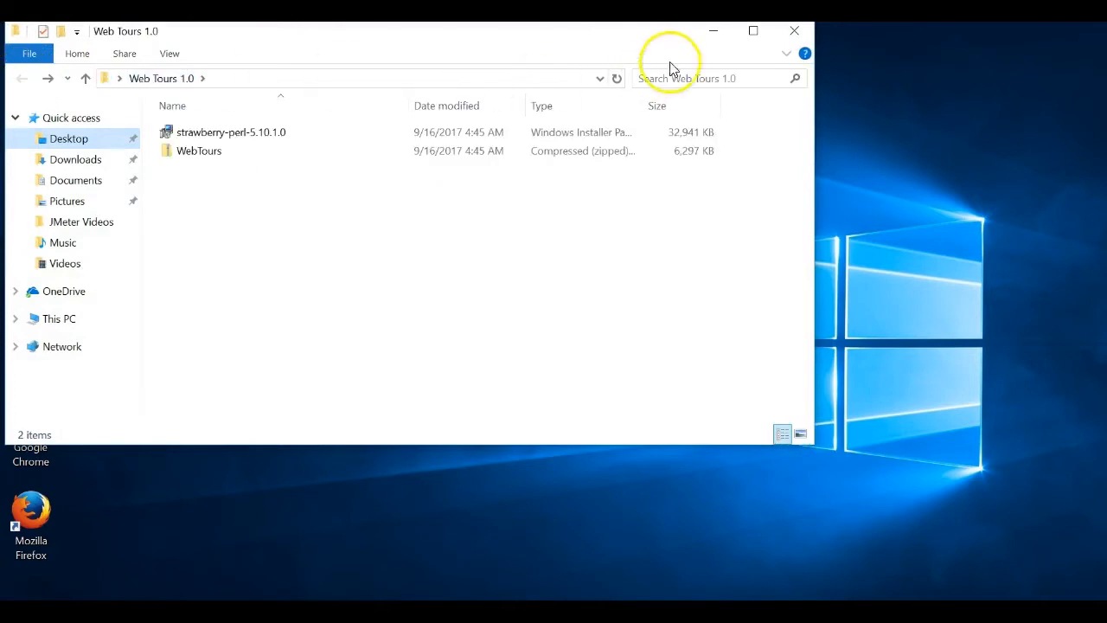
click(753, 31)
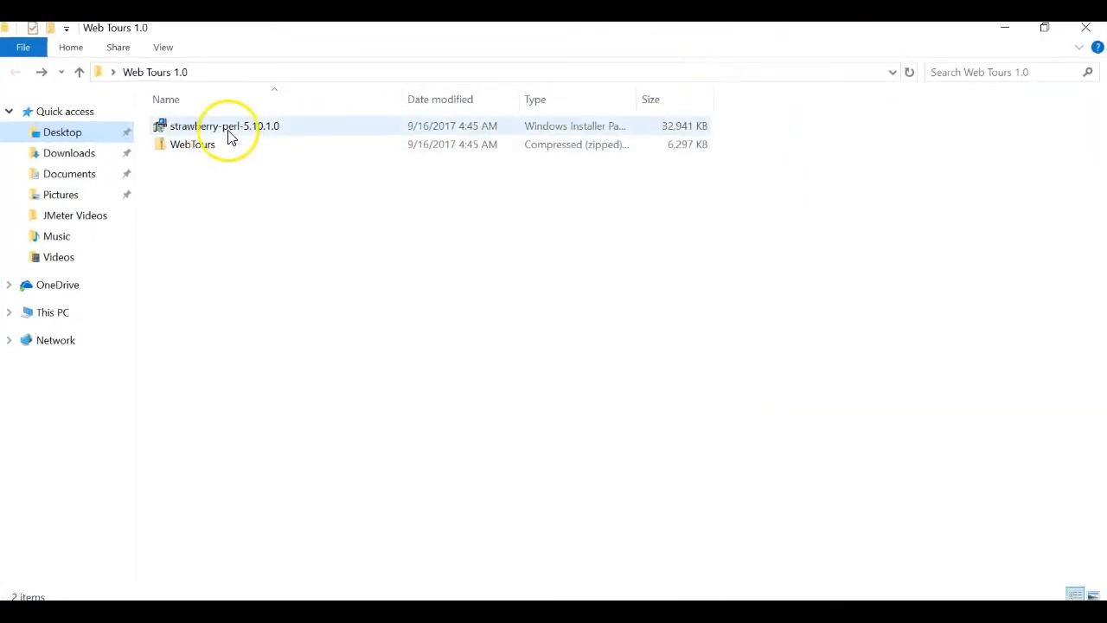
Install Strawberry Perl from the strawberry-perl-5.10.1.0 installer, accepting the license agreement, and finish the setup wizard.
double_click(271, 127)
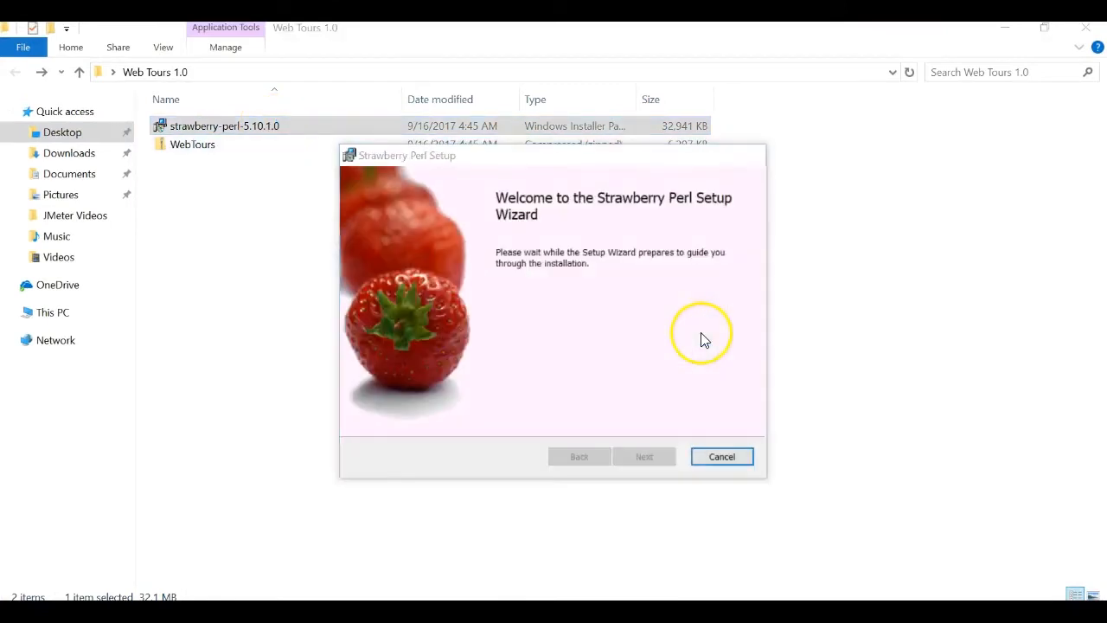
click(644, 456)
click(543, 417)
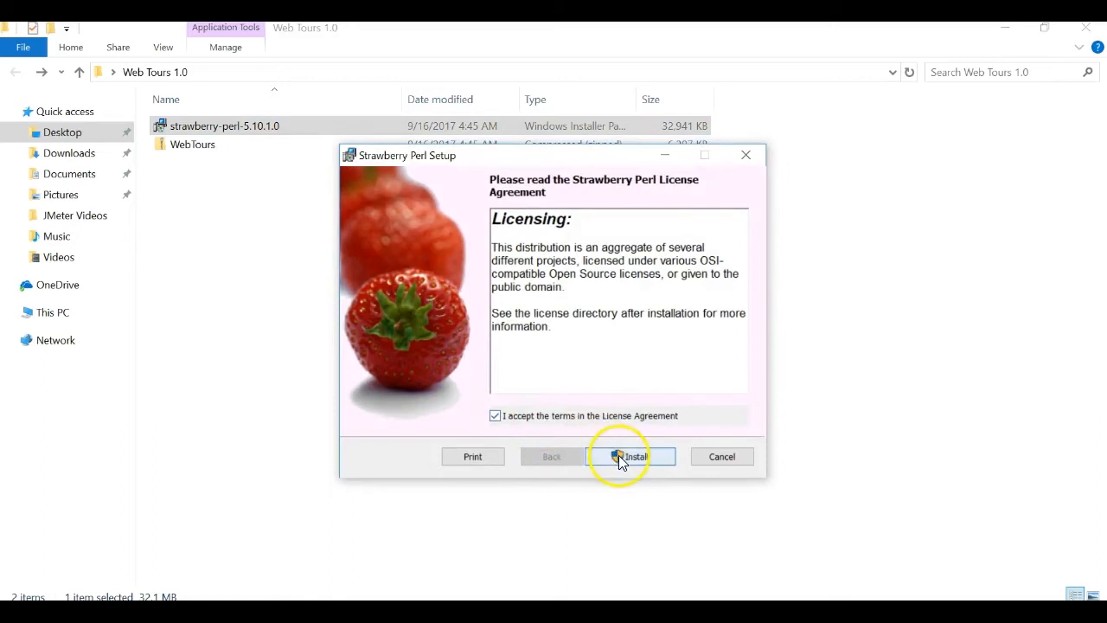
click(619, 455)
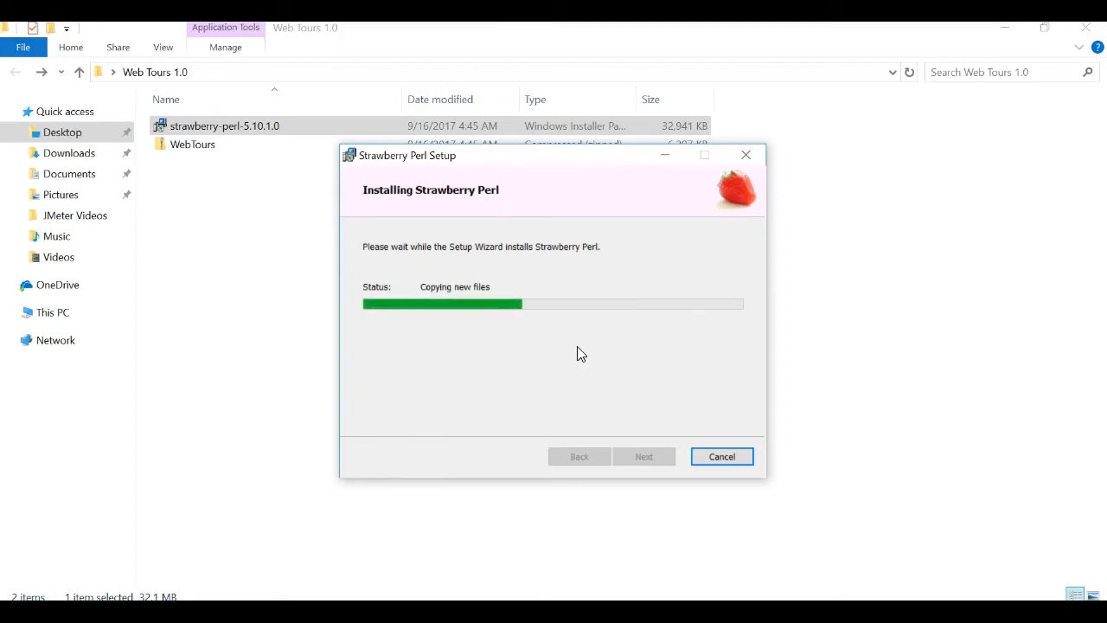
click(616, 461)
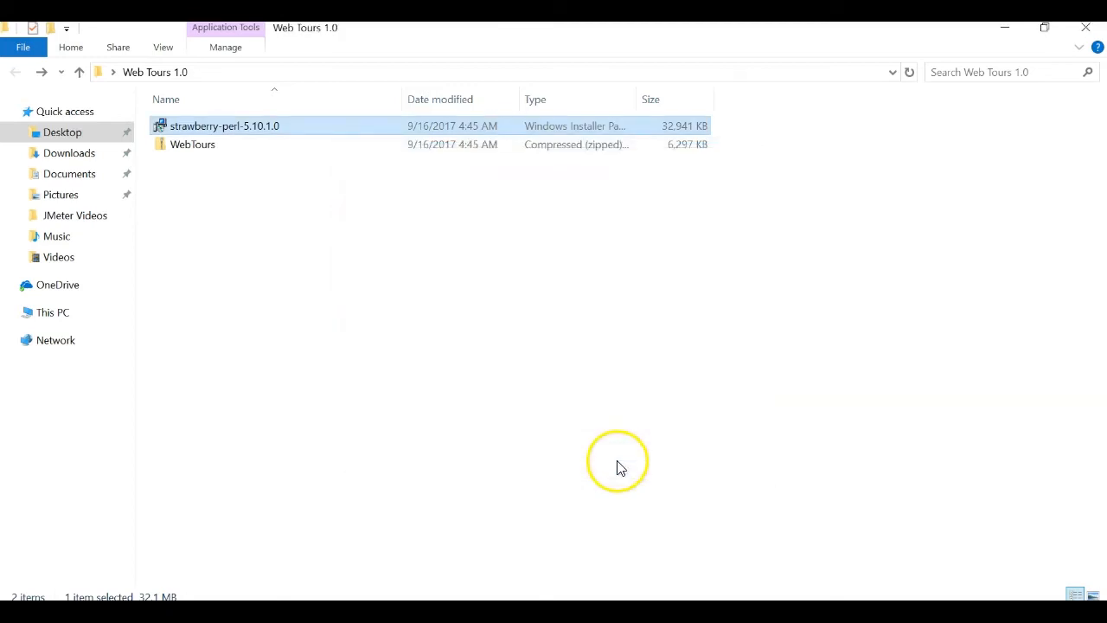
Extract the WebTours archive inside the Web Tours 1.0 folder and delete the zipped copy.
click(415, 318)
click(200, 152)
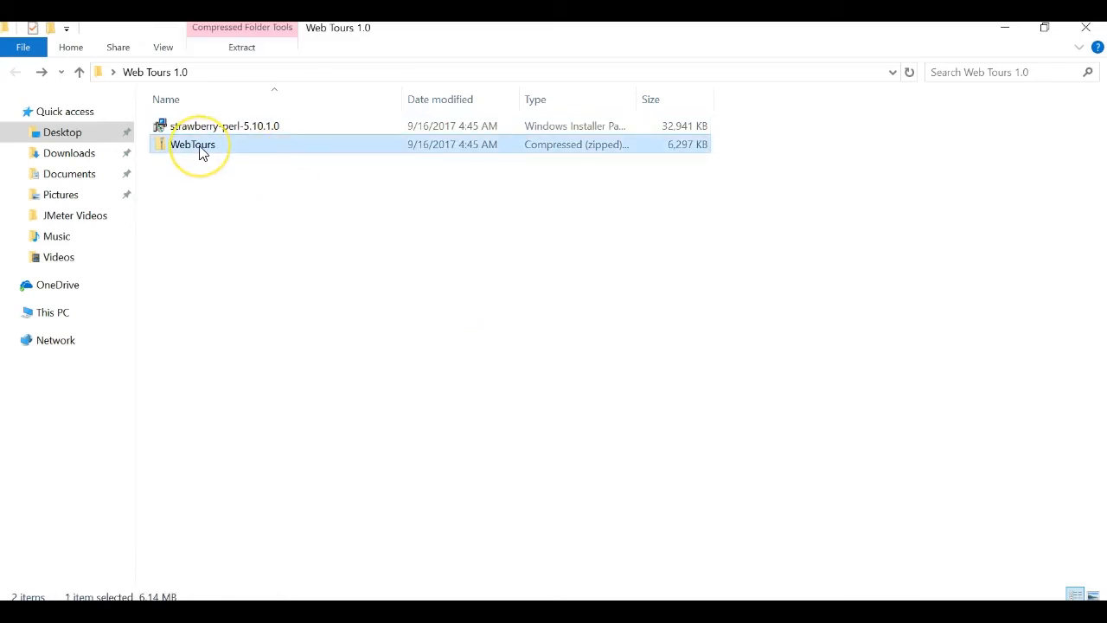
right_click(202, 152)
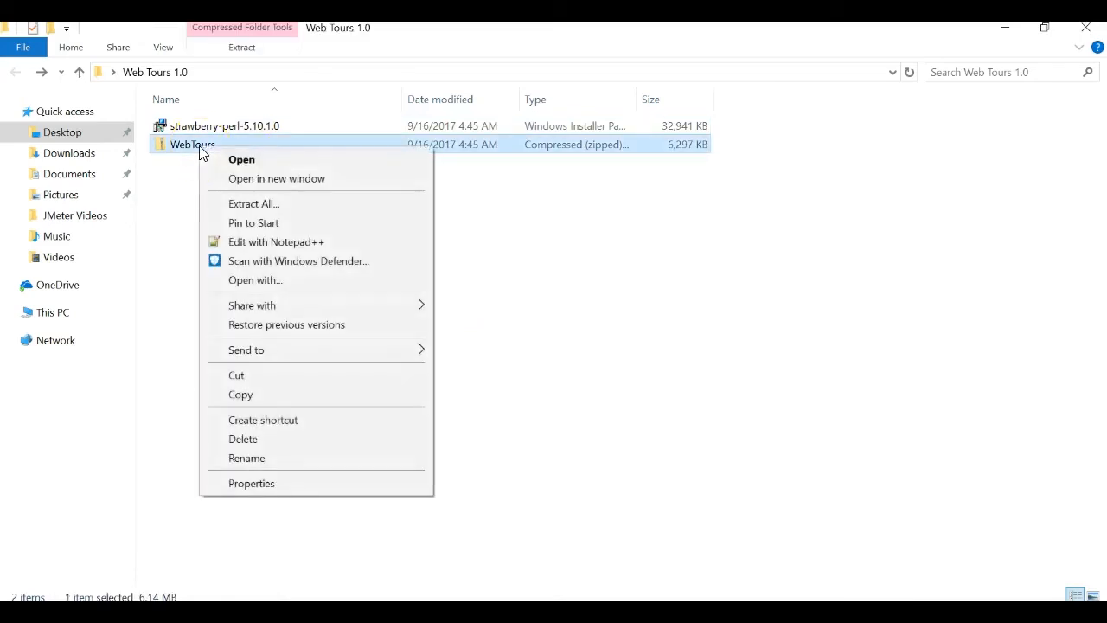
click(250, 206)
key(Return)
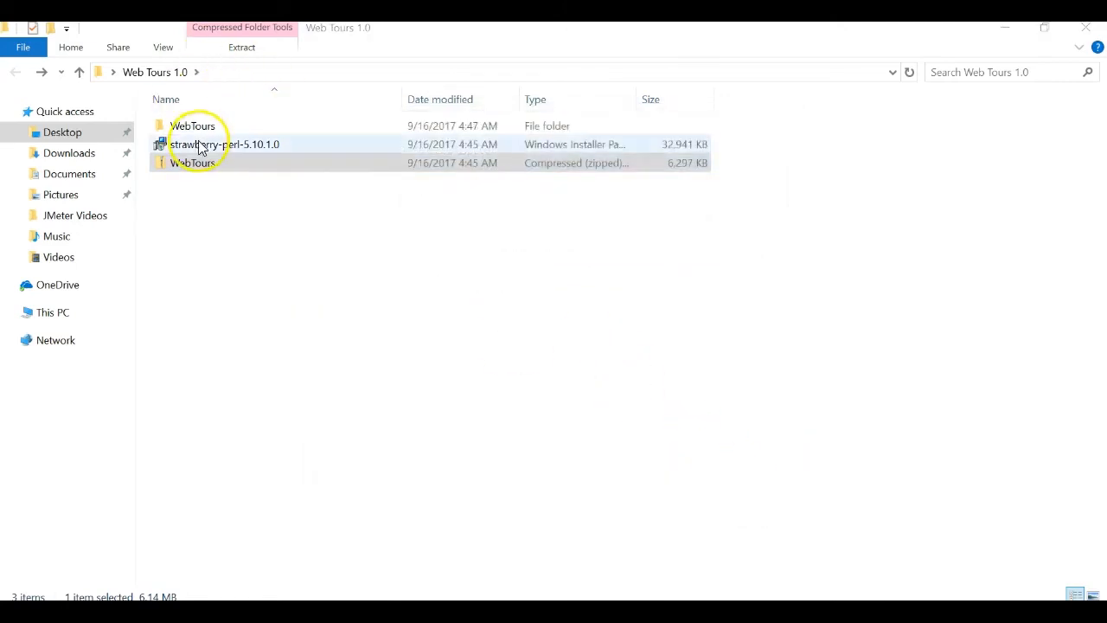
click(813, 46)
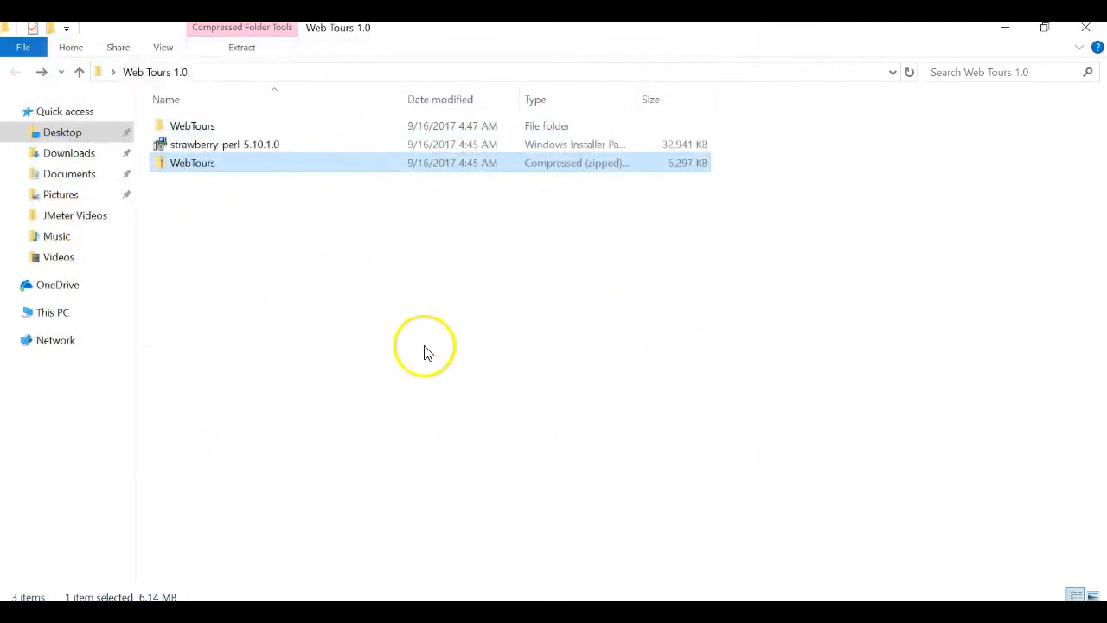
key(Delete)
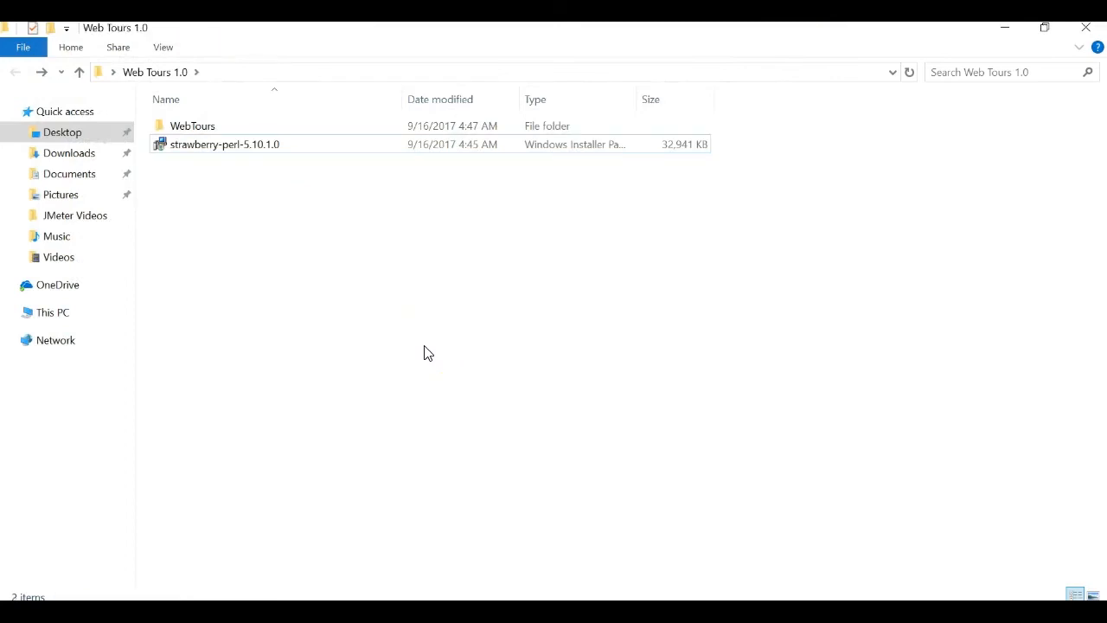
Start the Web Tours server by running the StartServer batch file from the extracted WebTours folder.
double_click(227, 129)
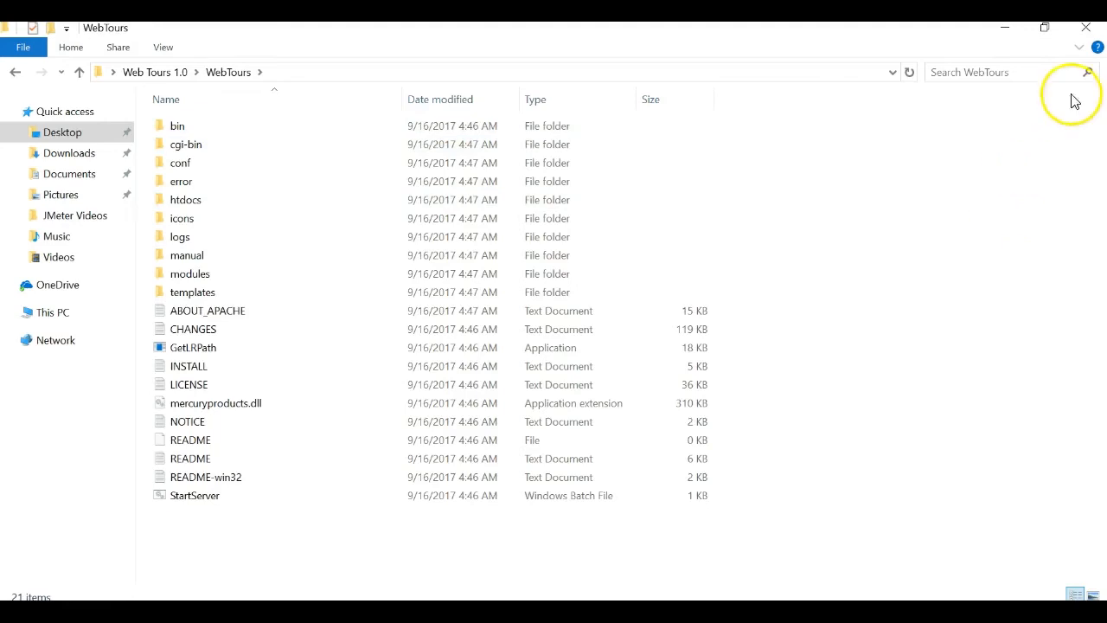
click(1095, 39)
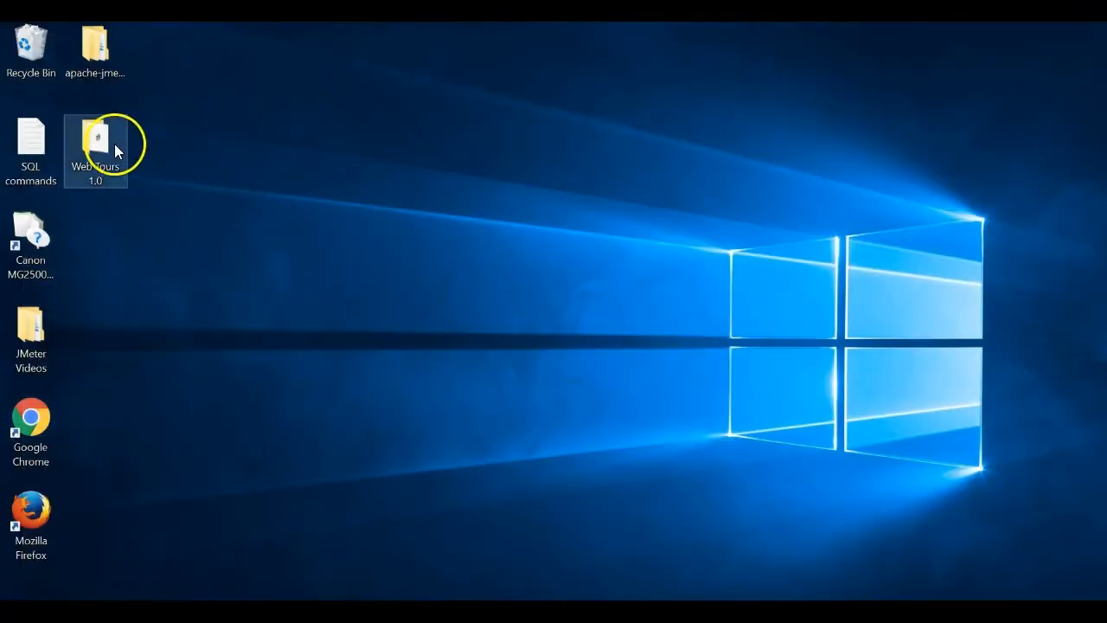
double_click(113, 144)
double_click(216, 129)
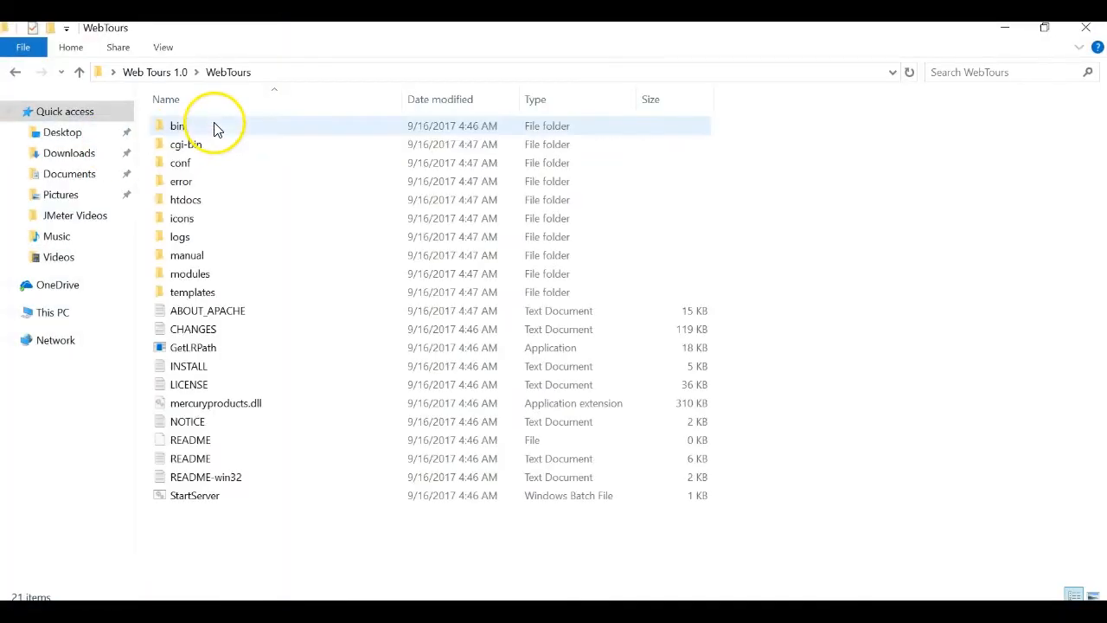
double_click(213, 501)
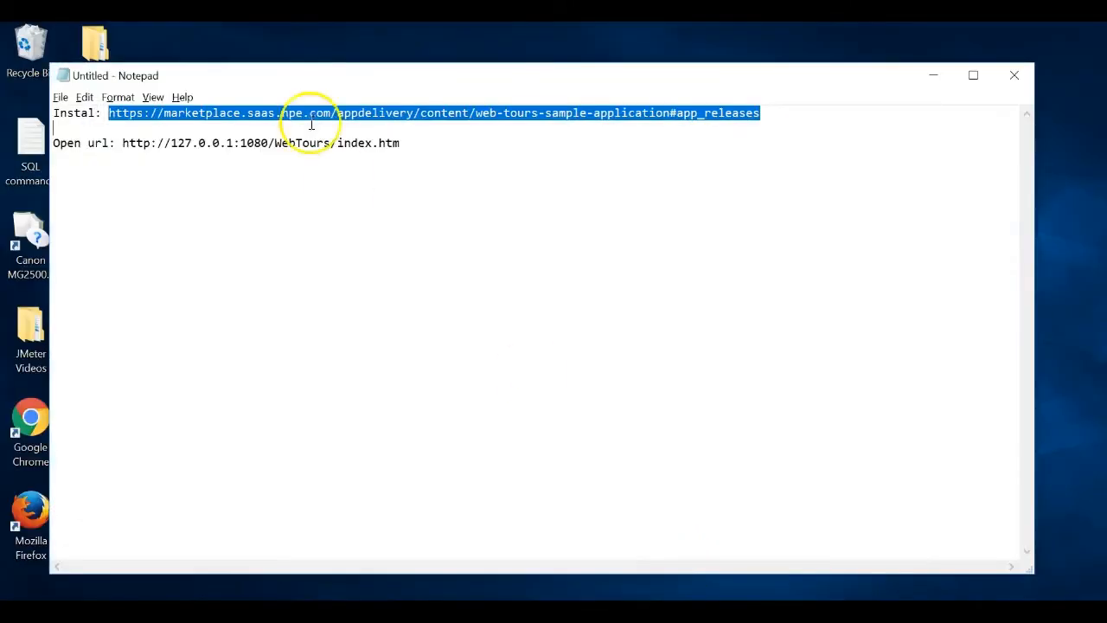
click(420, 141)
drag(171, 142, 253, 144)
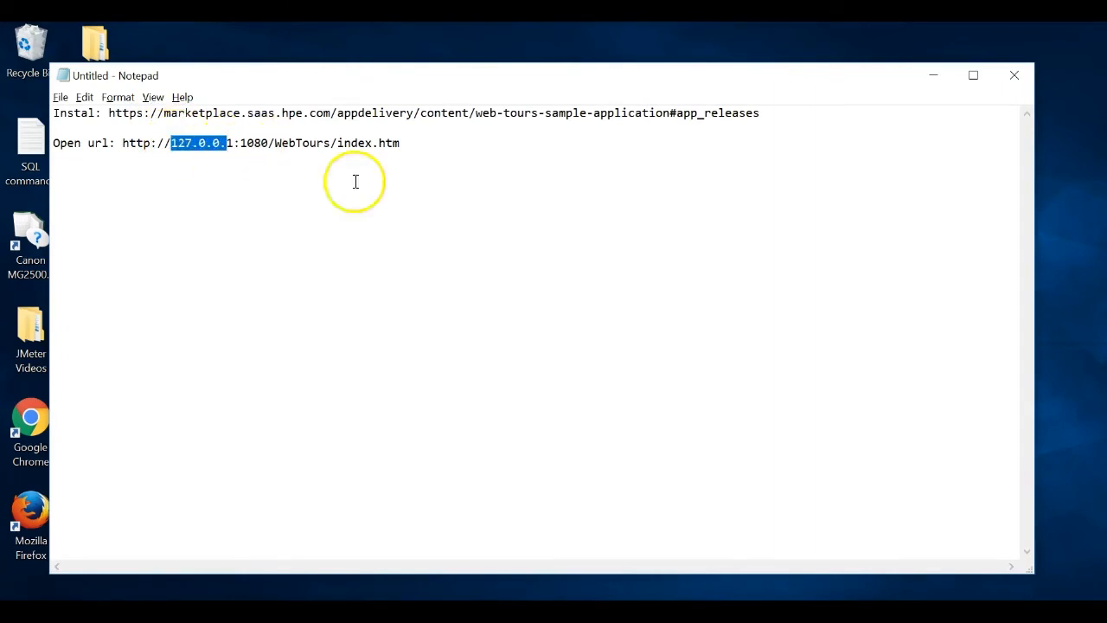
click(660, 476)
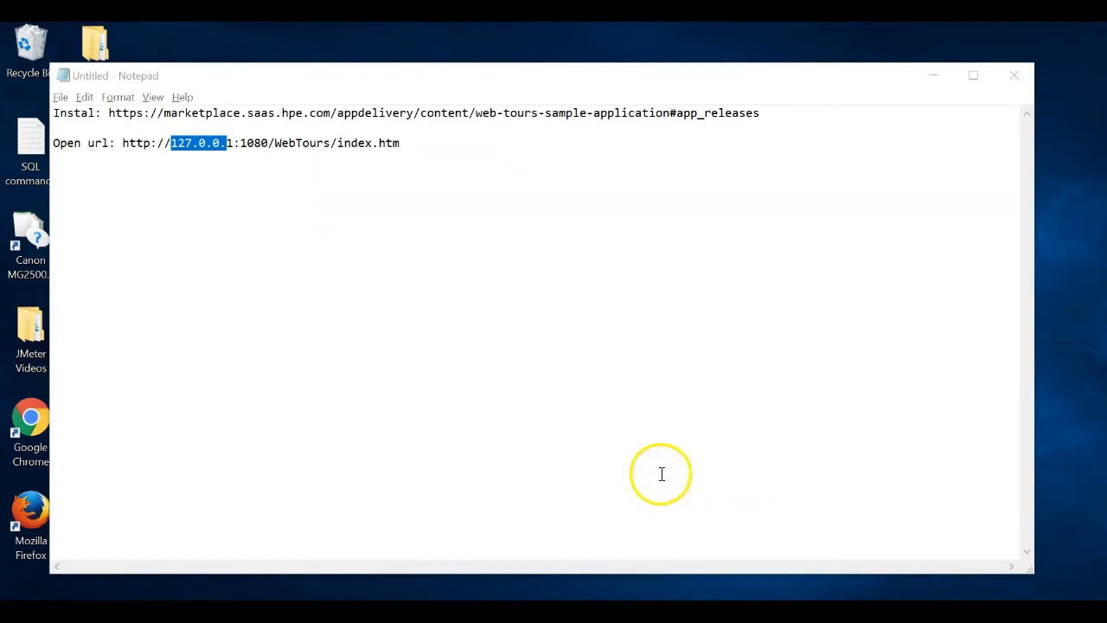
click(227, 165)
click(406, 143)
drag(407, 143, 128, 150)
key(ctrl+c)
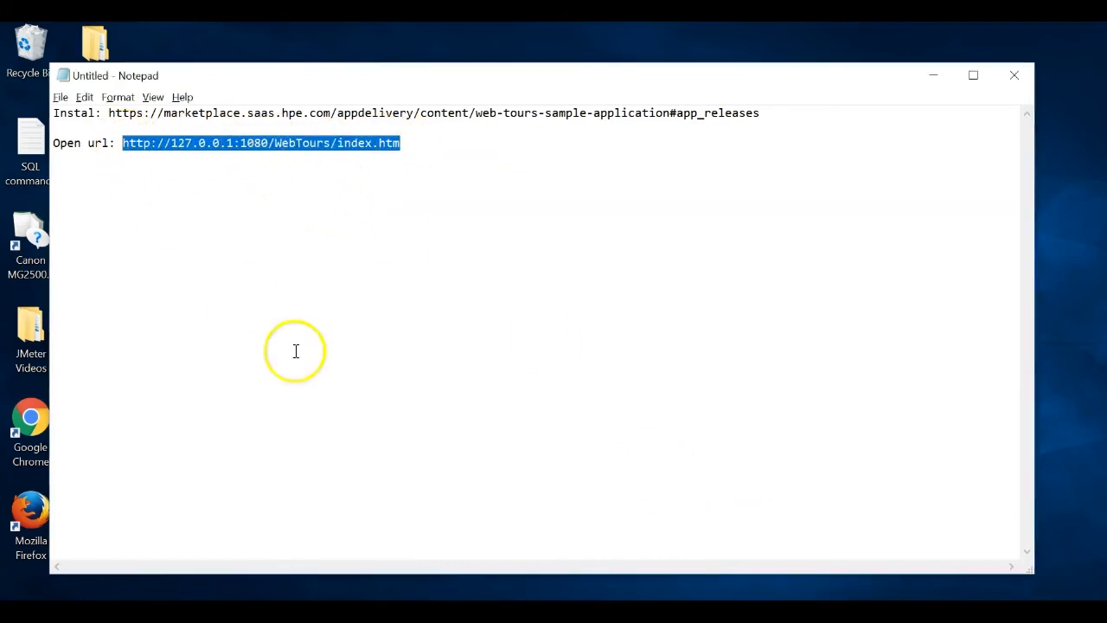
click(584, 610)
click(621, 611)
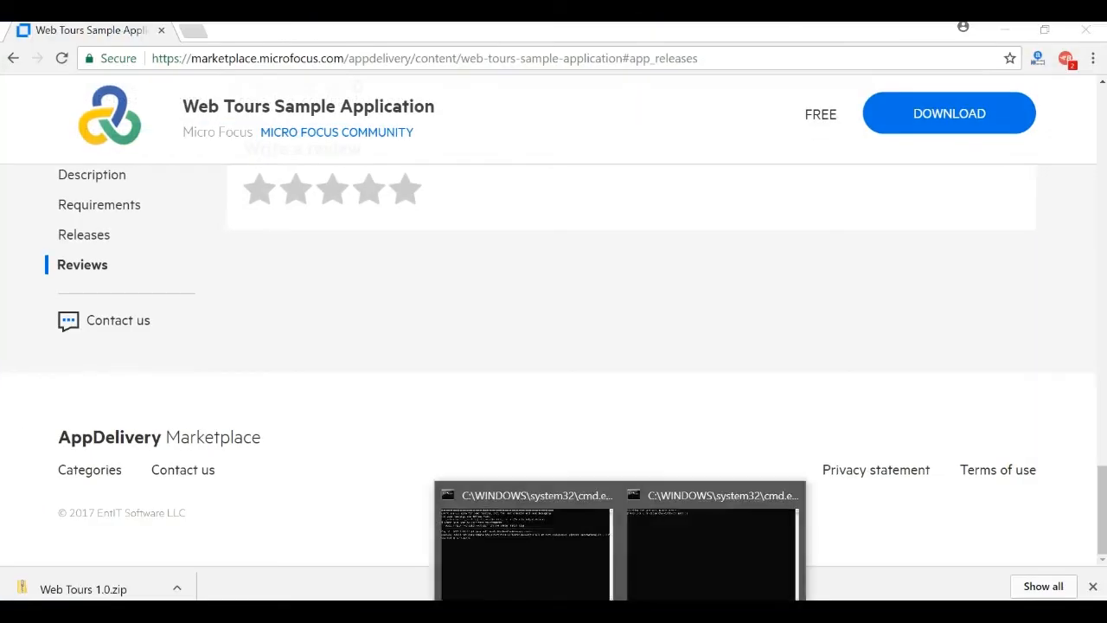
click(647, 564)
click(1011, 252)
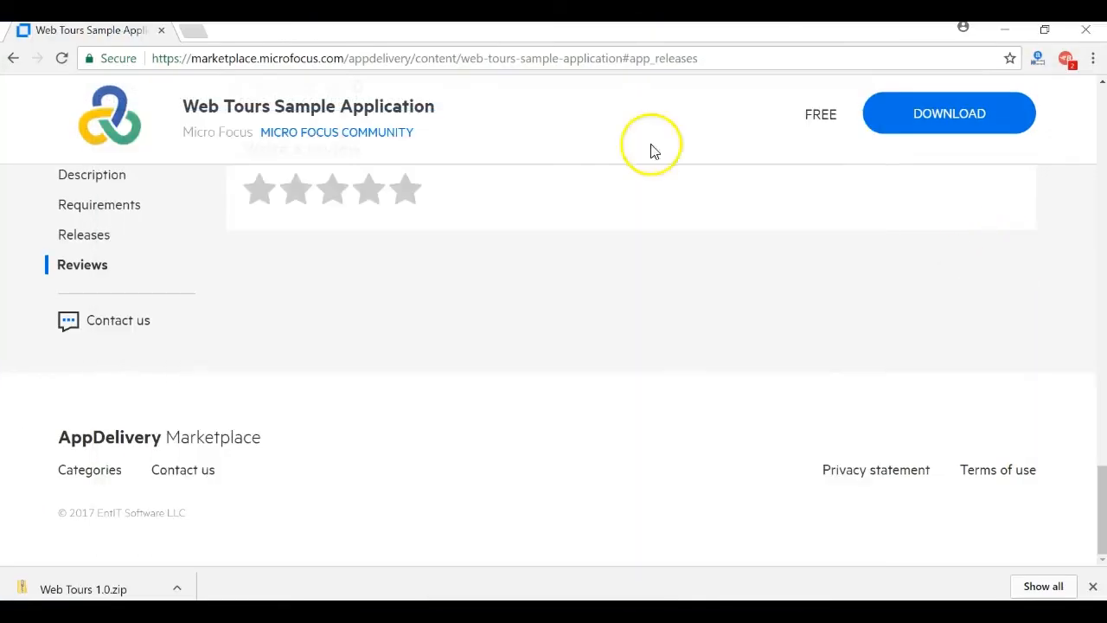
click(199, 38)
key(ctrl+v)
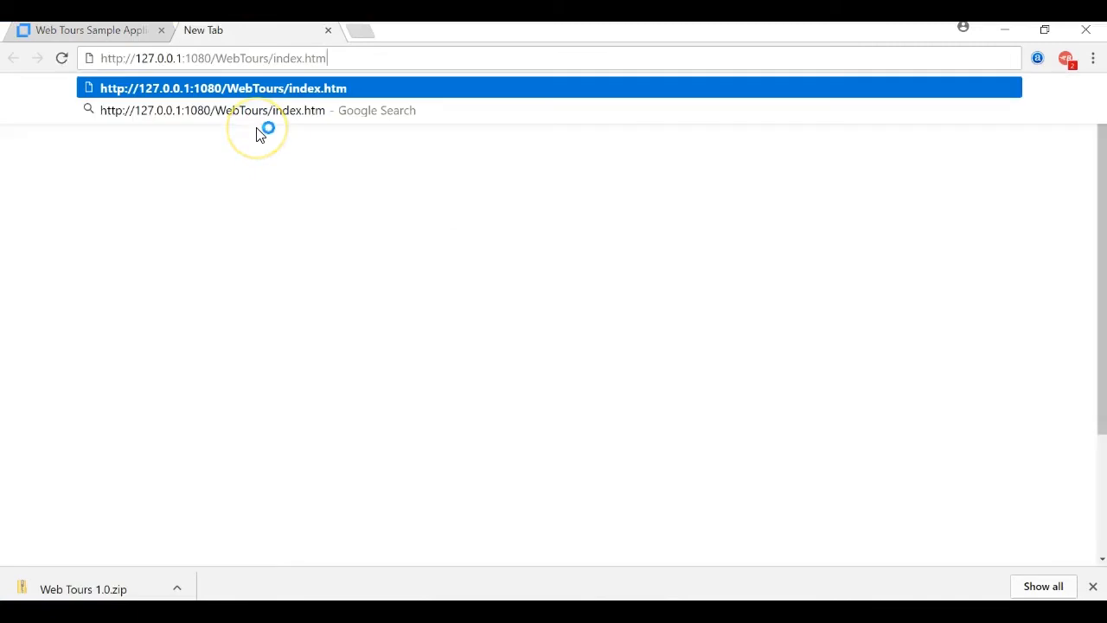
key(Return)
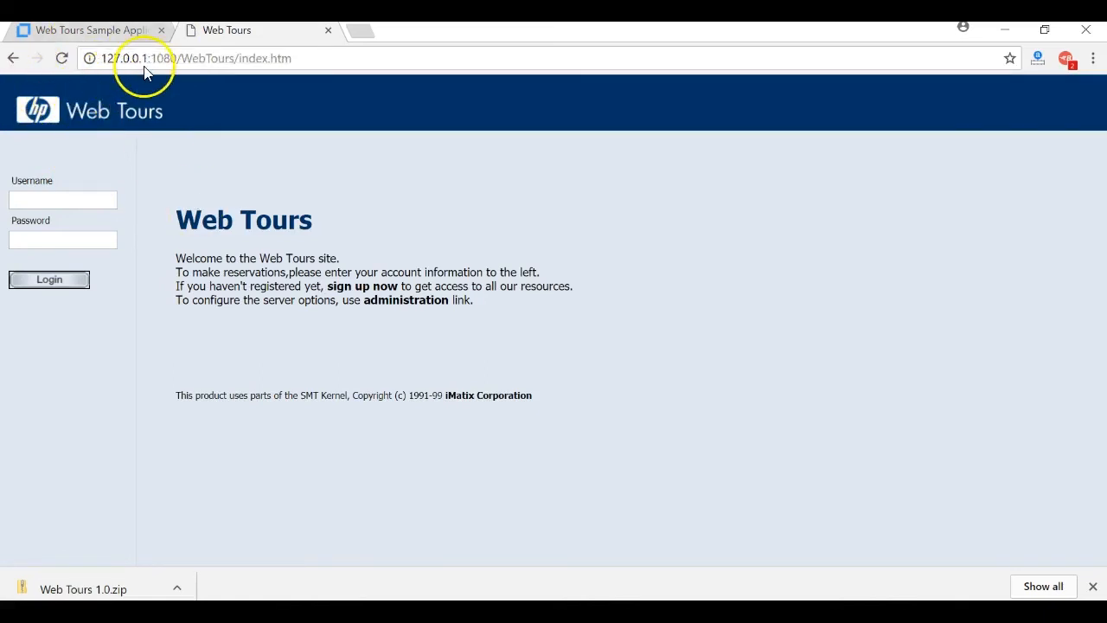
Examine the server address and port number in the Web Tours page URL.
click(181, 61)
click(180, 61)
drag(180, 59, 83, 57)
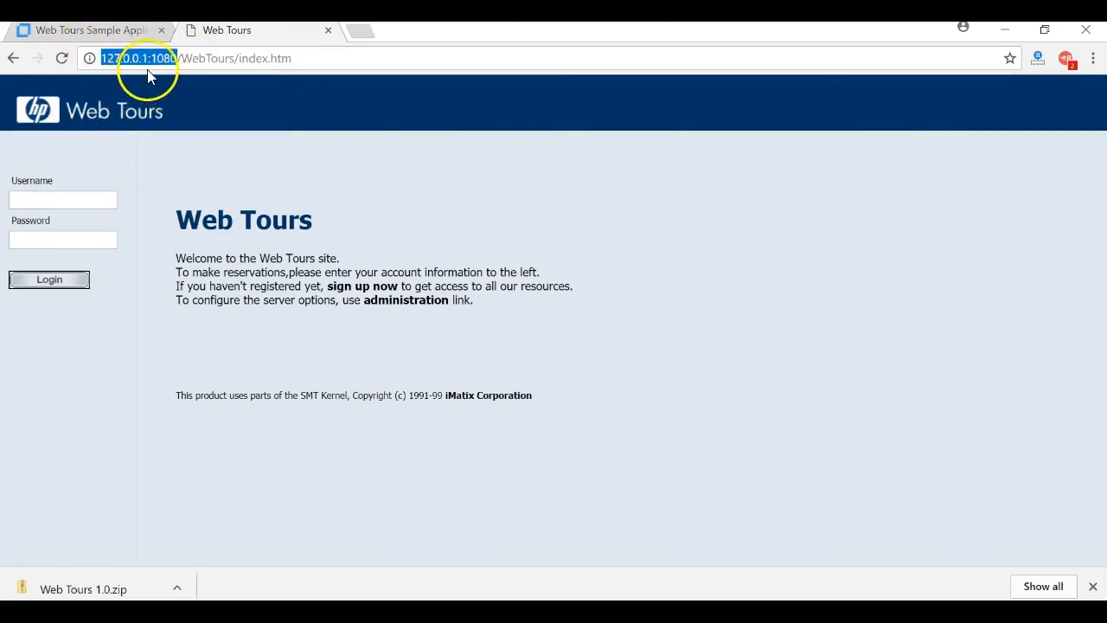
drag(152, 59, 178, 68)
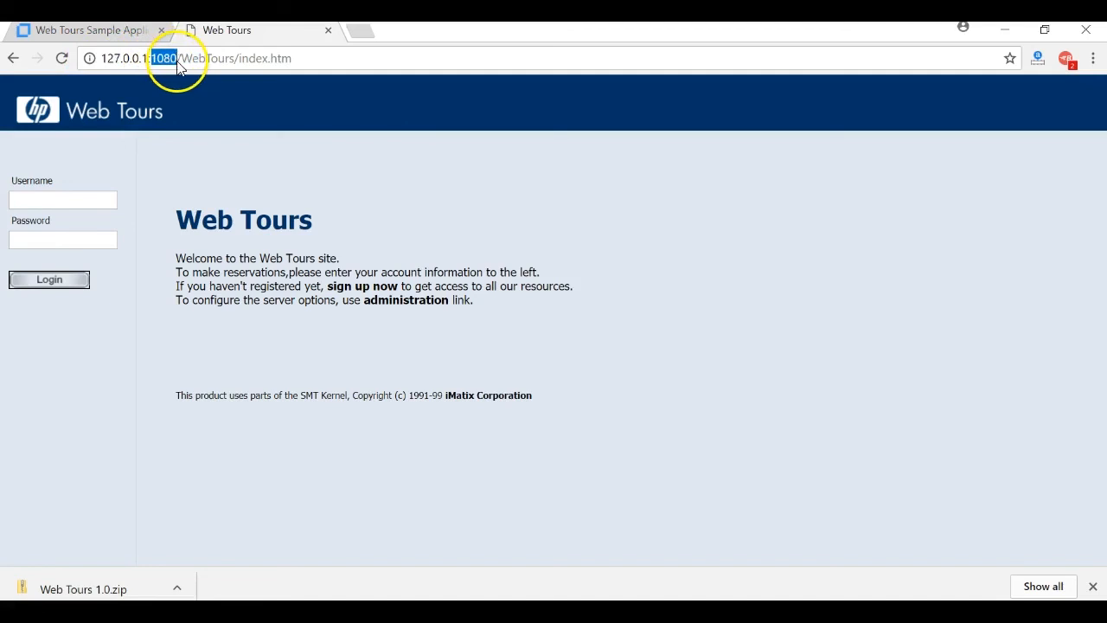